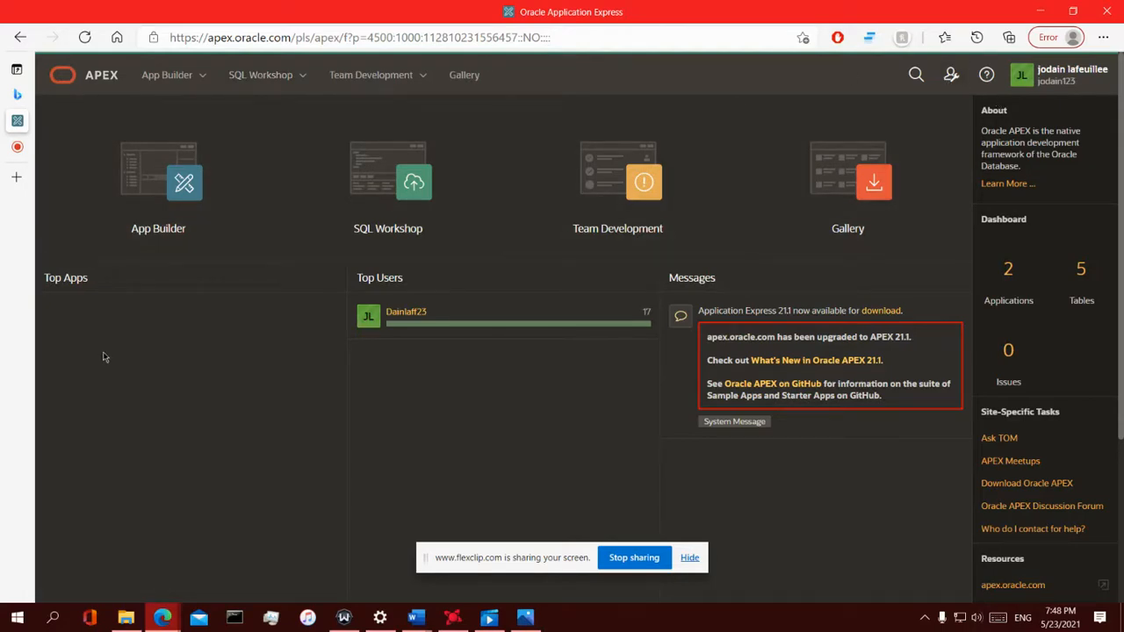
# Reload the workspace home, then go to Workspace Administration and review its summaries
pyautogui.click(90, 78)
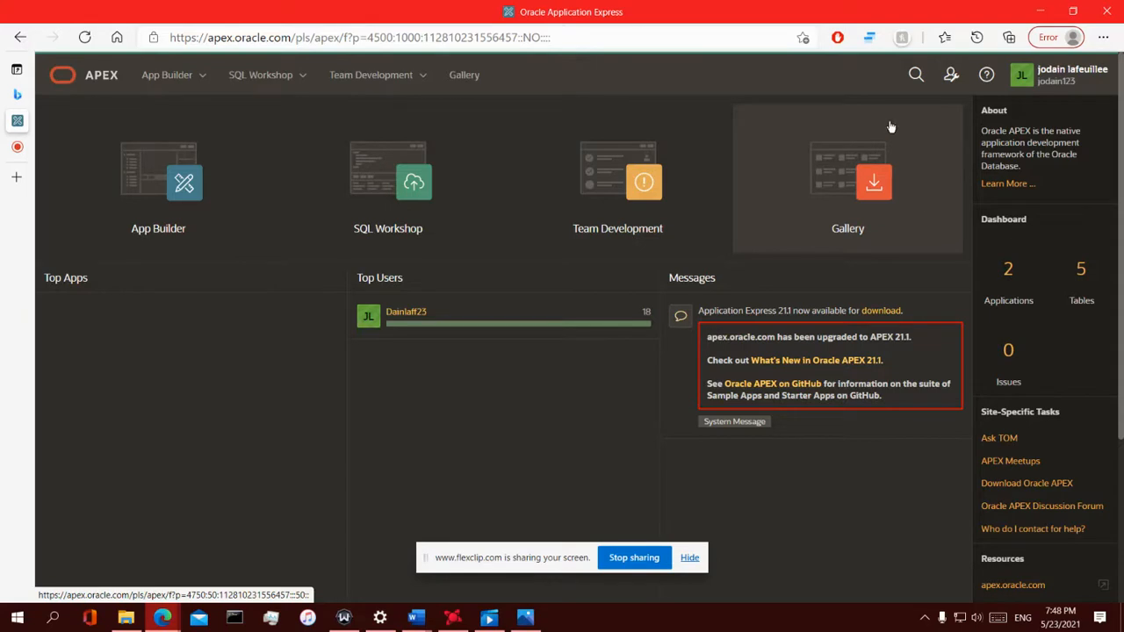
pyautogui.click(943, 83)
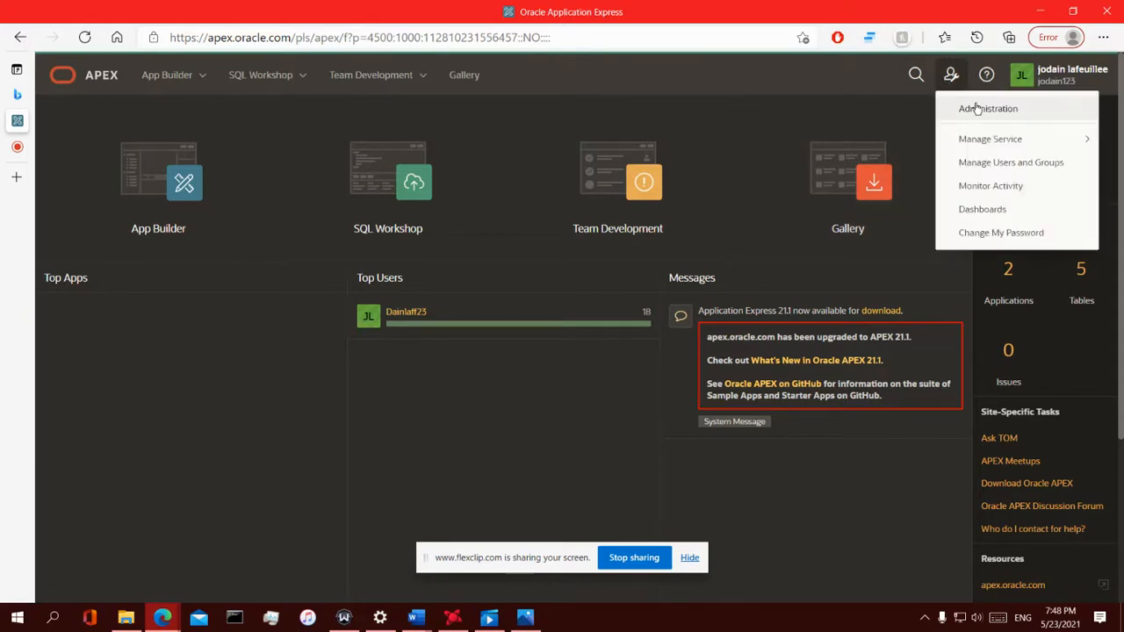
pyautogui.click(962, 109)
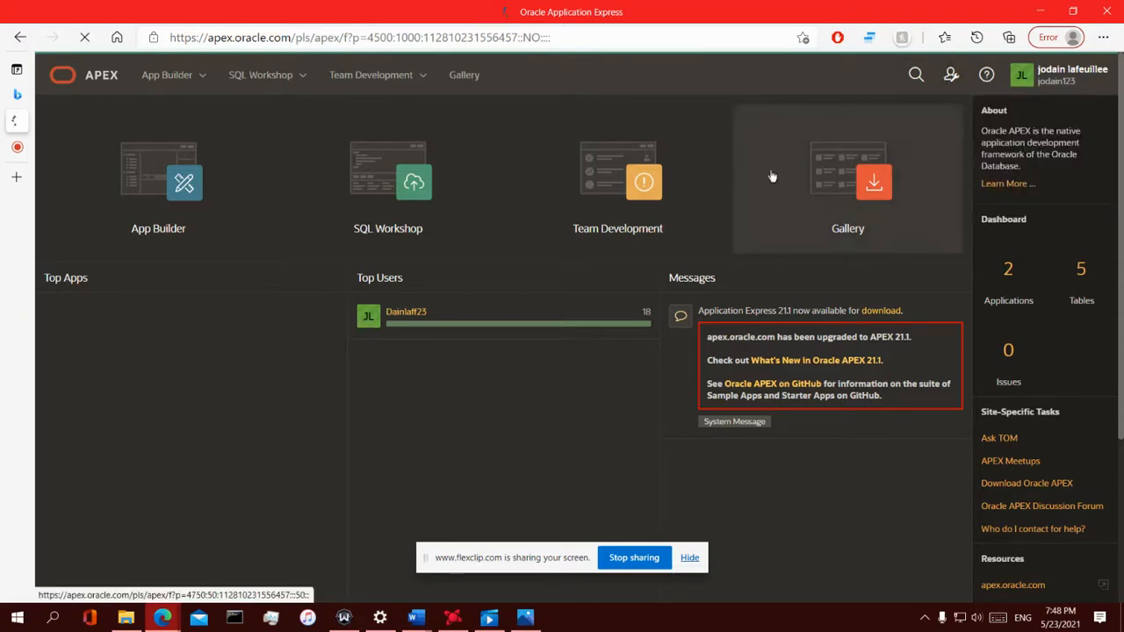
pyautogui.scroll(-2, 123, 327)
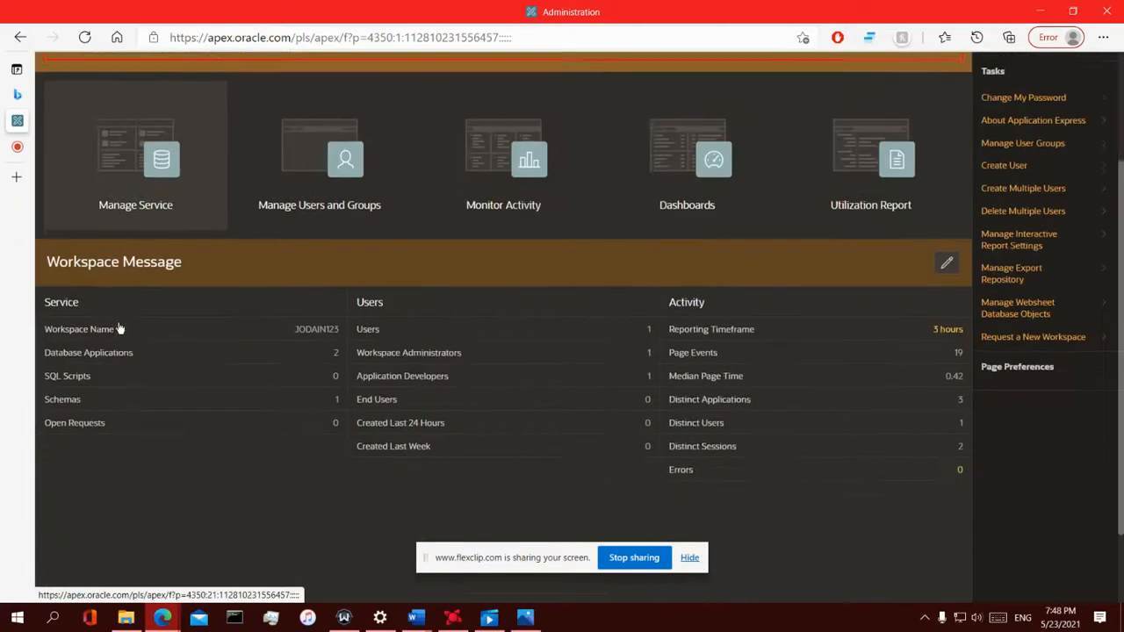
pyautogui.scroll(2, 131, 258)
pyautogui.scroll(-3, 120, 328)
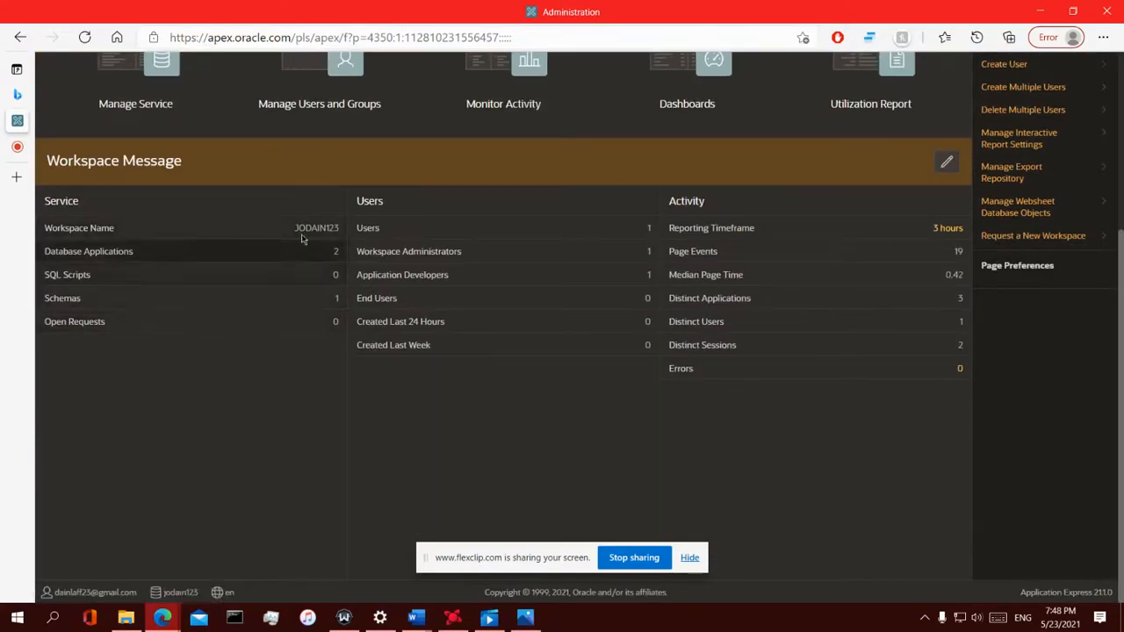
pyautogui.scroll(3, 816, 360)
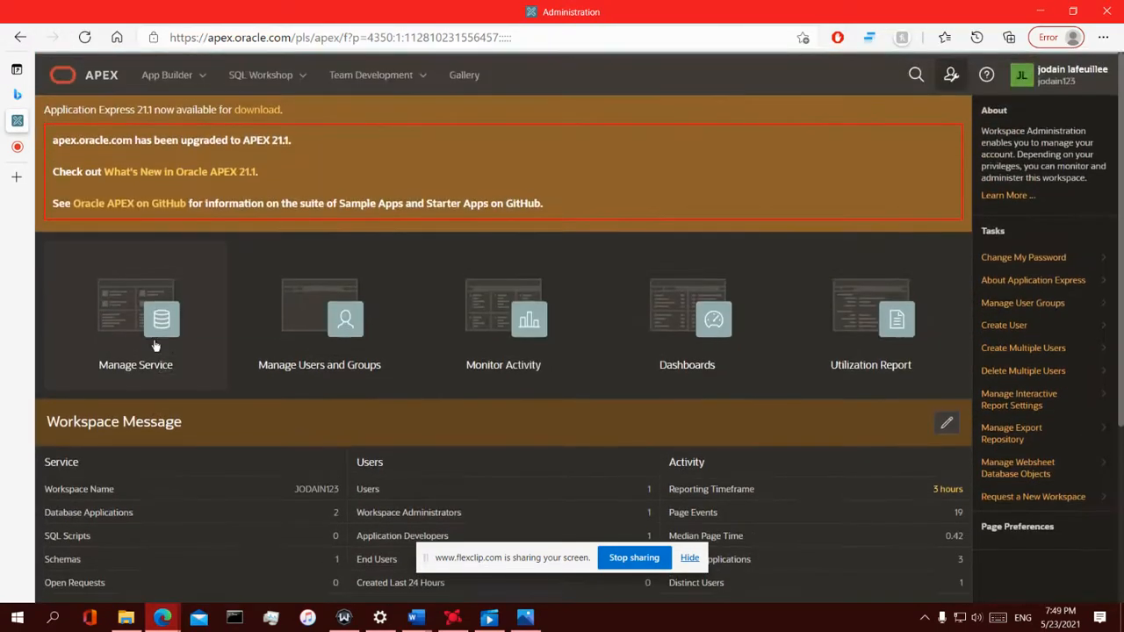
pyautogui.scroll(-3, 882, 512)
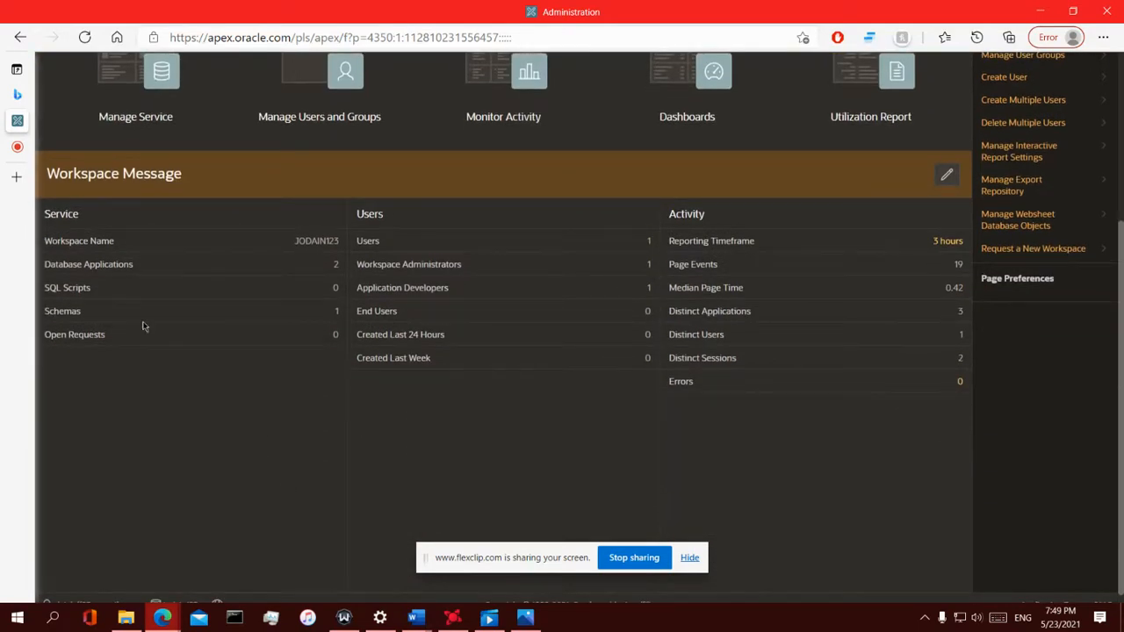
pyautogui.scroll(1, 622, 527)
pyautogui.scroll(1, 622, 527)
pyautogui.scroll(1, 246, 313)
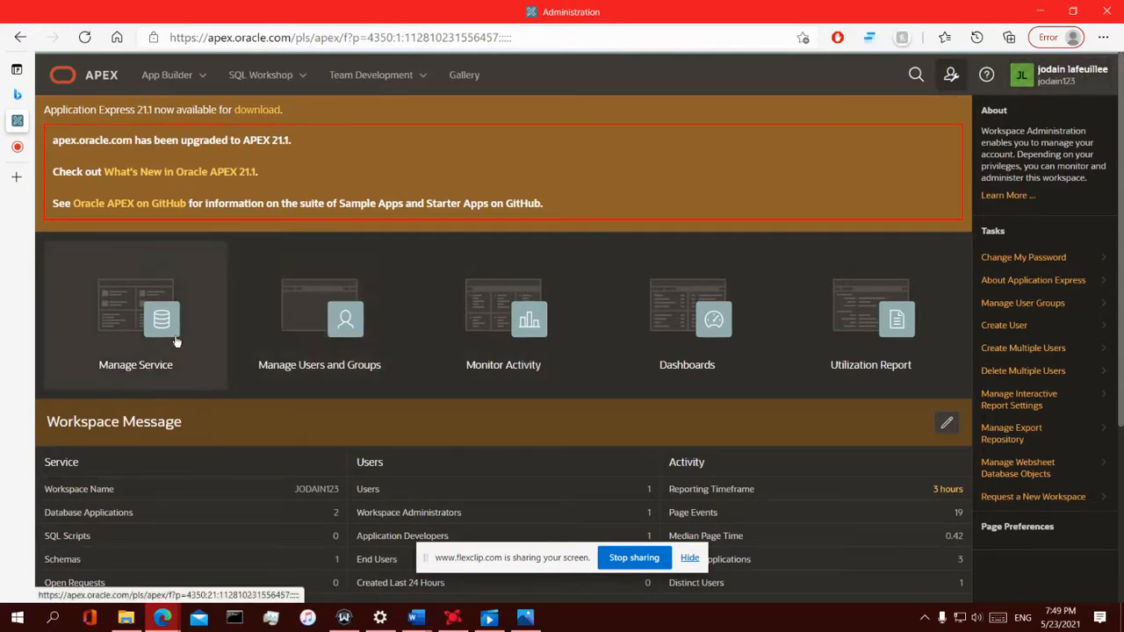
# Go to Manage Users and Groups and start creating a new user
pyautogui.click(303, 324)
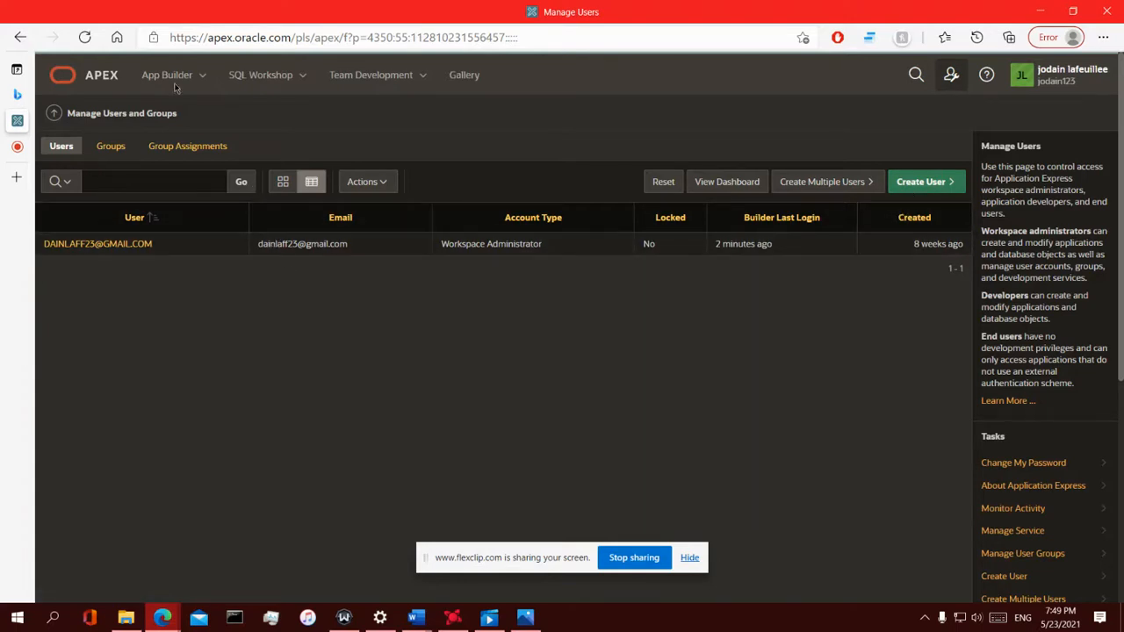
pyautogui.click(928, 186)
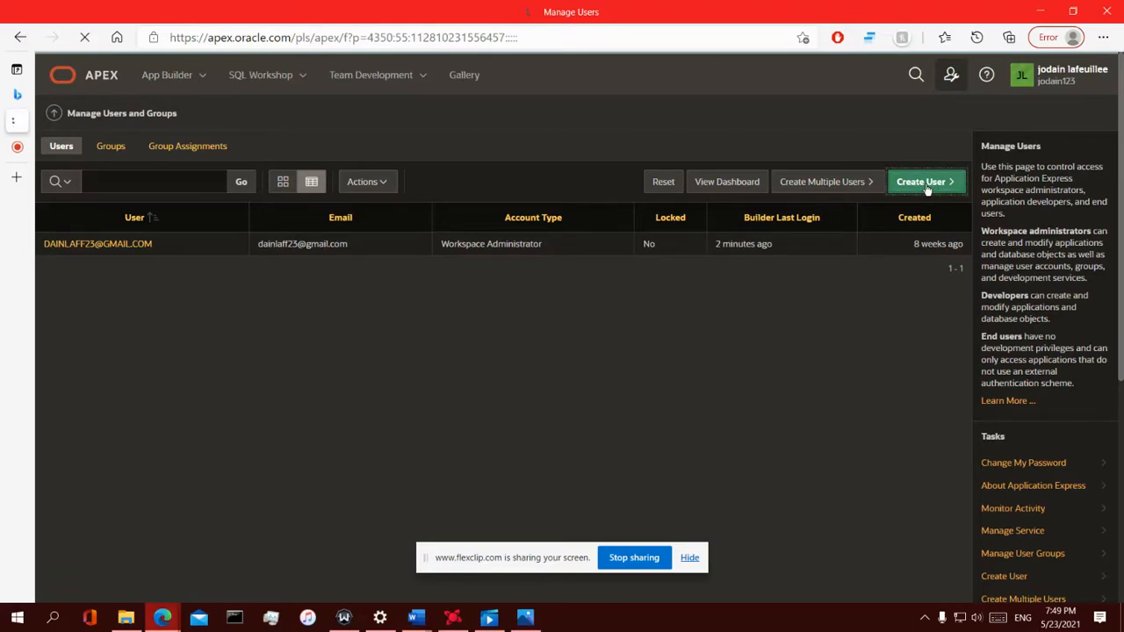
# Review the Create User form, noting the required Username and Email Address fields
pyautogui.scroll(-10, 360, 263)
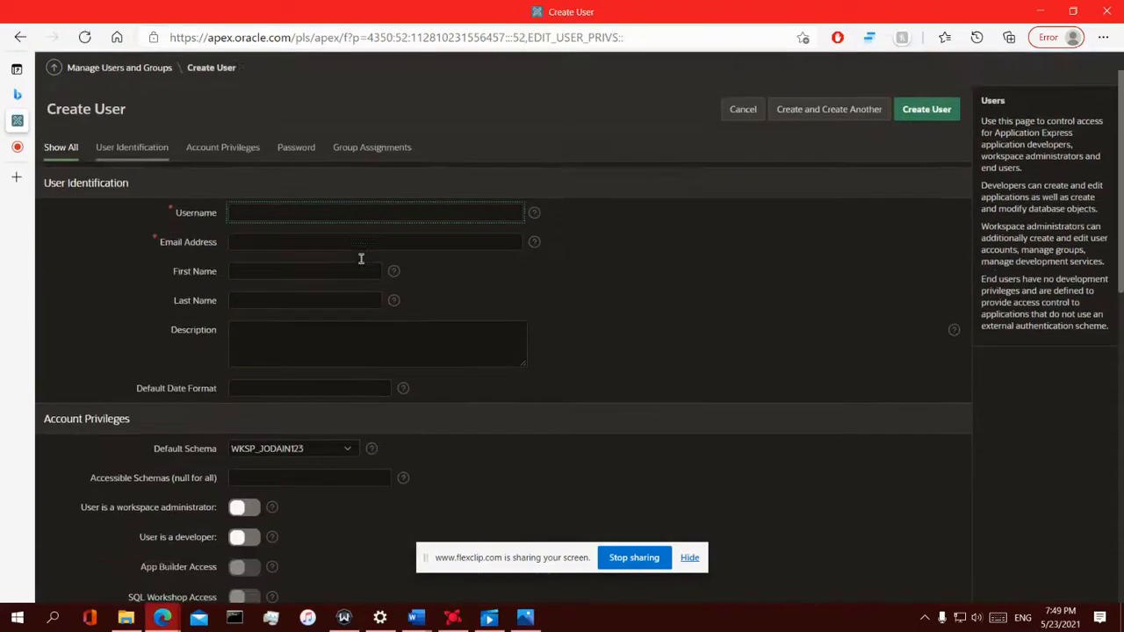
pyautogui.scroll(5, 349, 314)
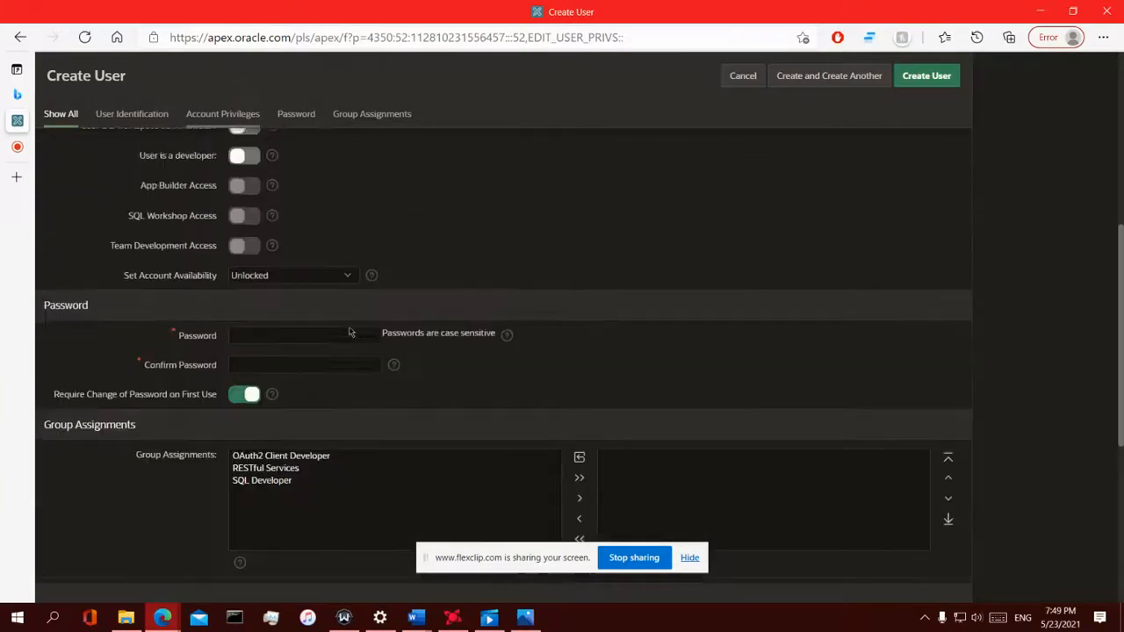
pyautogui.scroll(-3, 350, 324)
pyautogui.scroll(10, 351, 332)
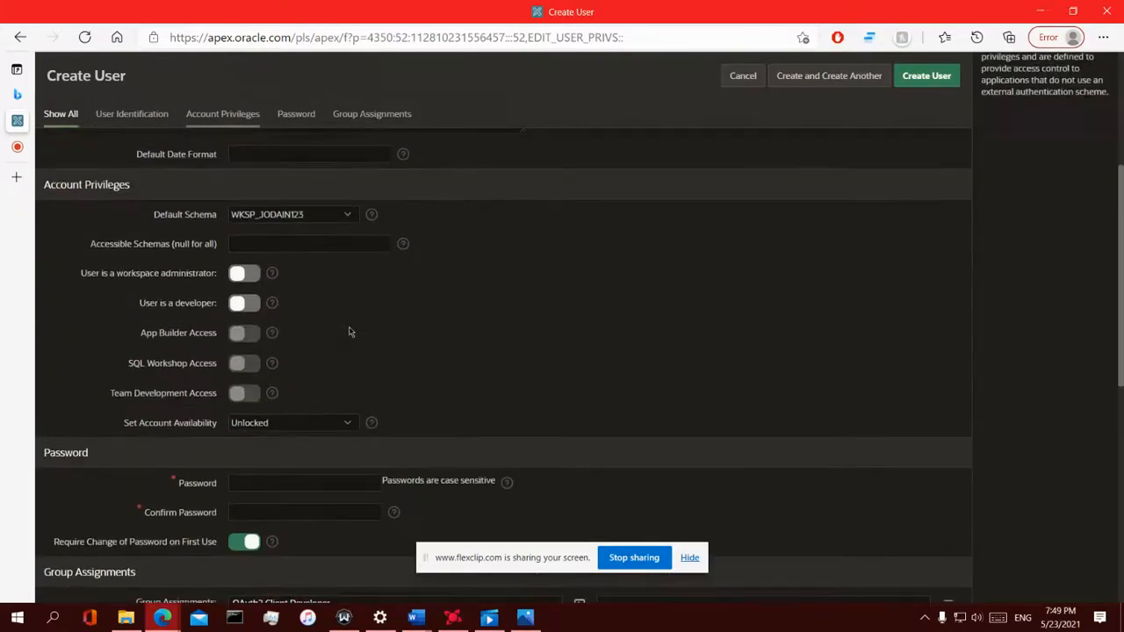
pyautogui.scroll(-3, 282, 290)
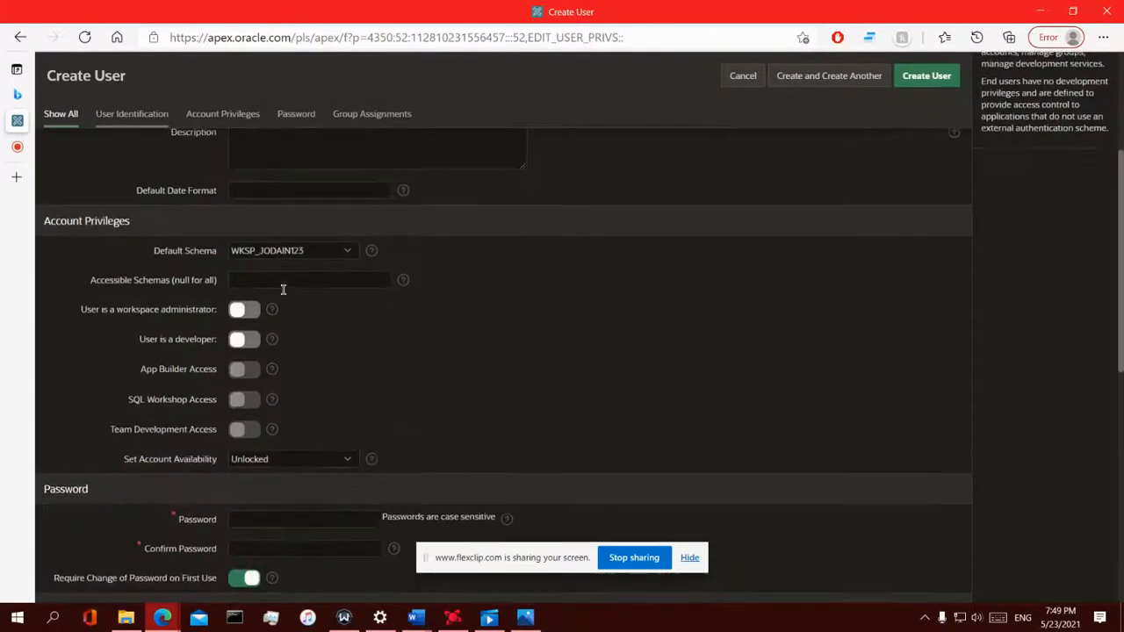
pyautogui.scroll(4, 282, 290)
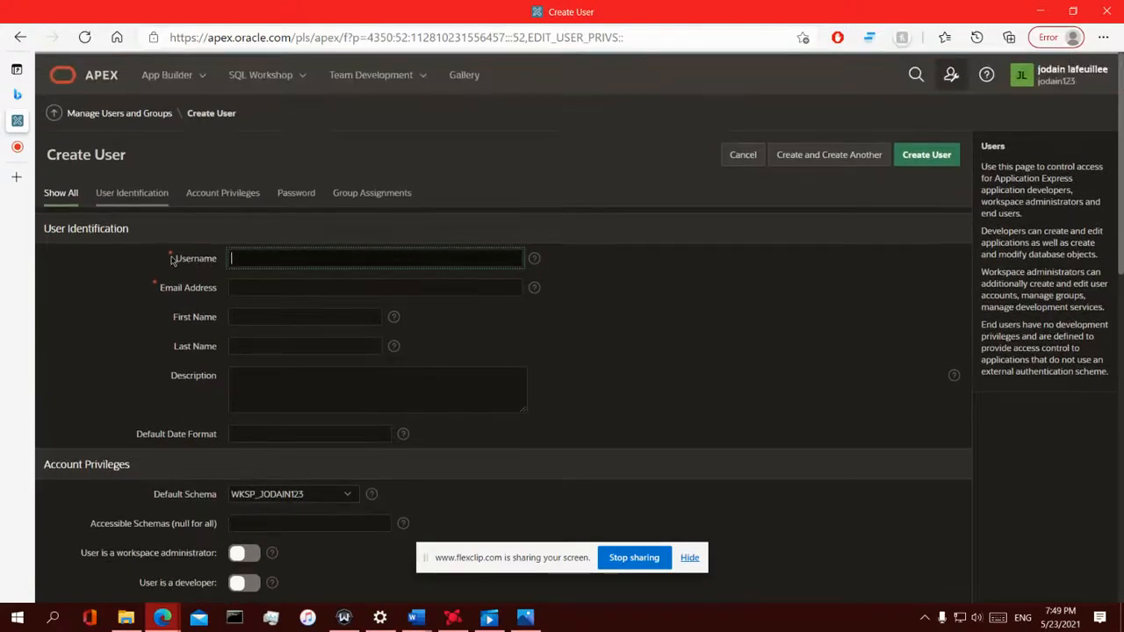
pyautogui.moveTo(187, 262); pyautogui.dragTo(216, 307)
# Note the required Password field, then enter username 123
pyautogui.scroll(-2, 216, 307)
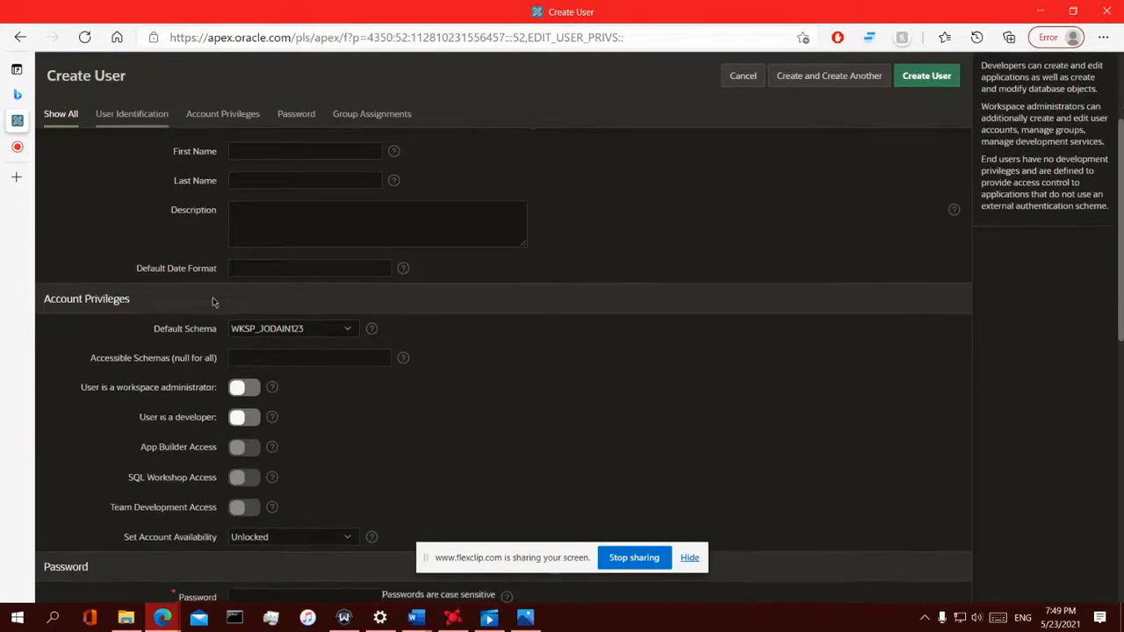
pyautogui.scroll(2, 213, 301)
pyautogui.scroll(-2, 214, 301)
pyautogui.scroll(3, 213, 292)
pyautogui.scroll(-8, 213, 292)
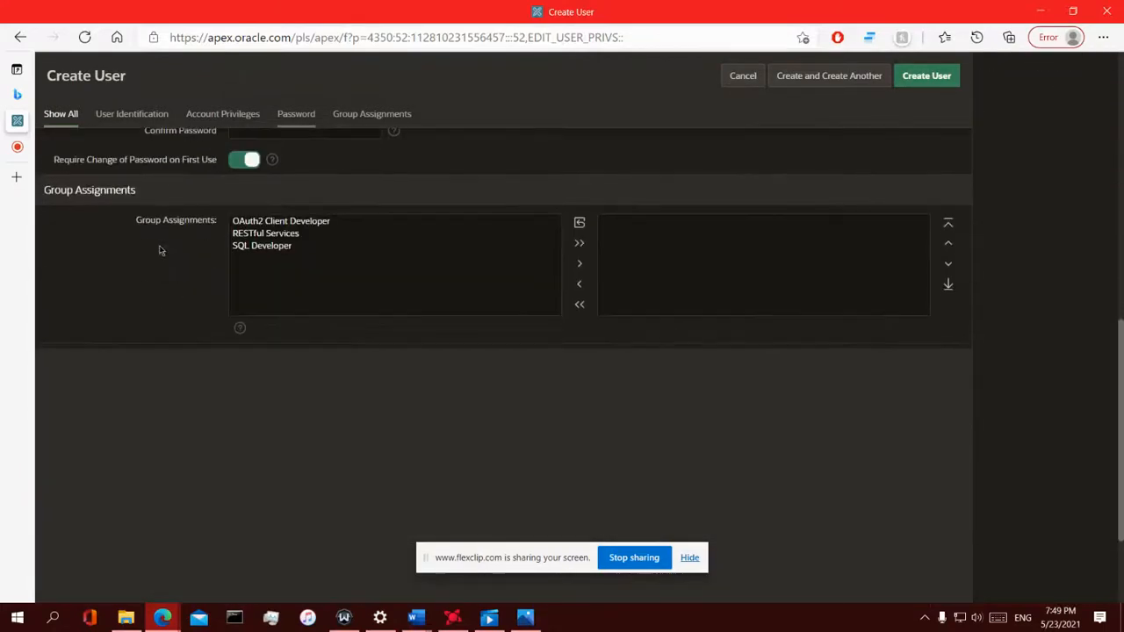
pyautogui.scroll(2, 158, 246)
pyautogui.moveTo(163, 255); pyautogui.dragTo(216, 274)
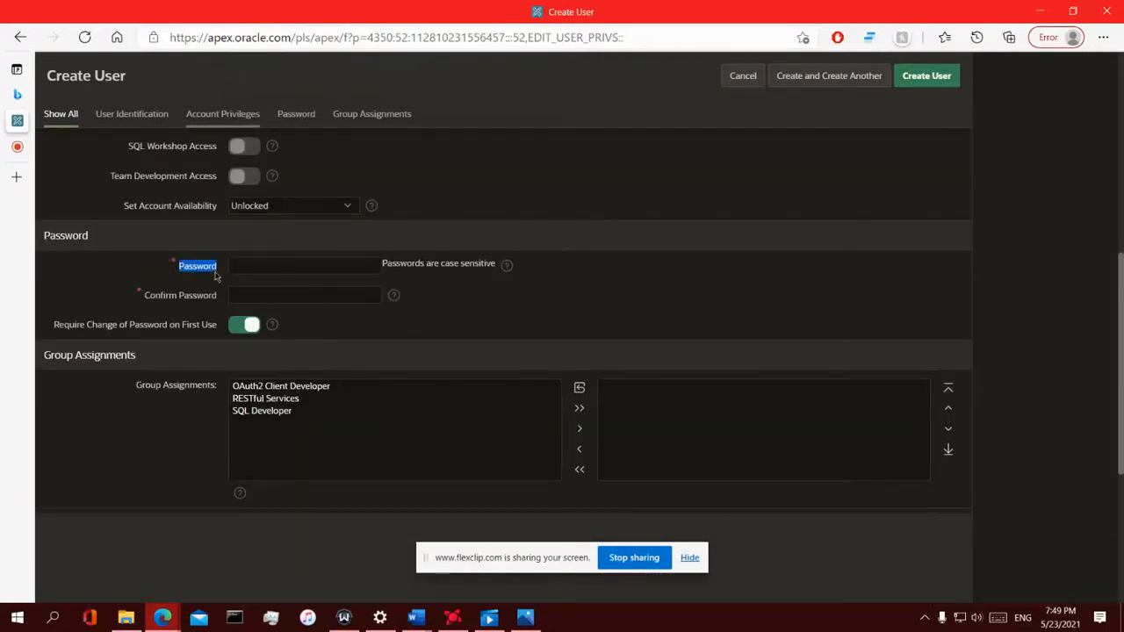
pyautogui.scroll(10, 306, 268)
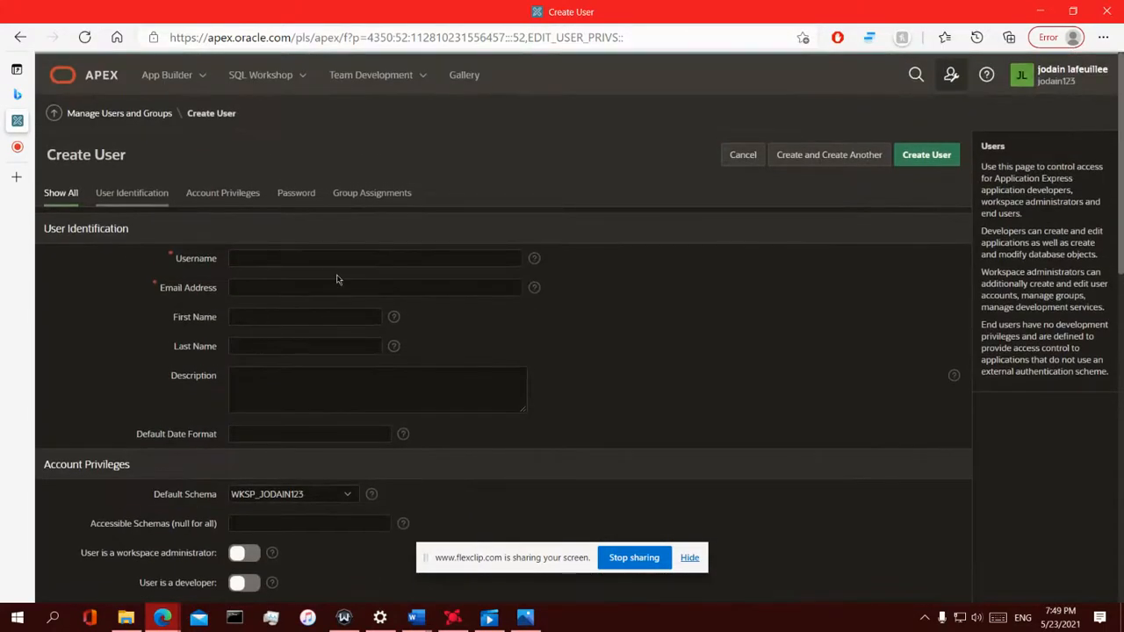
pyautogui.click(281, 258)
# Autofill the e-mail address and first and last names from saved info
pyautogui.click(262, 280)
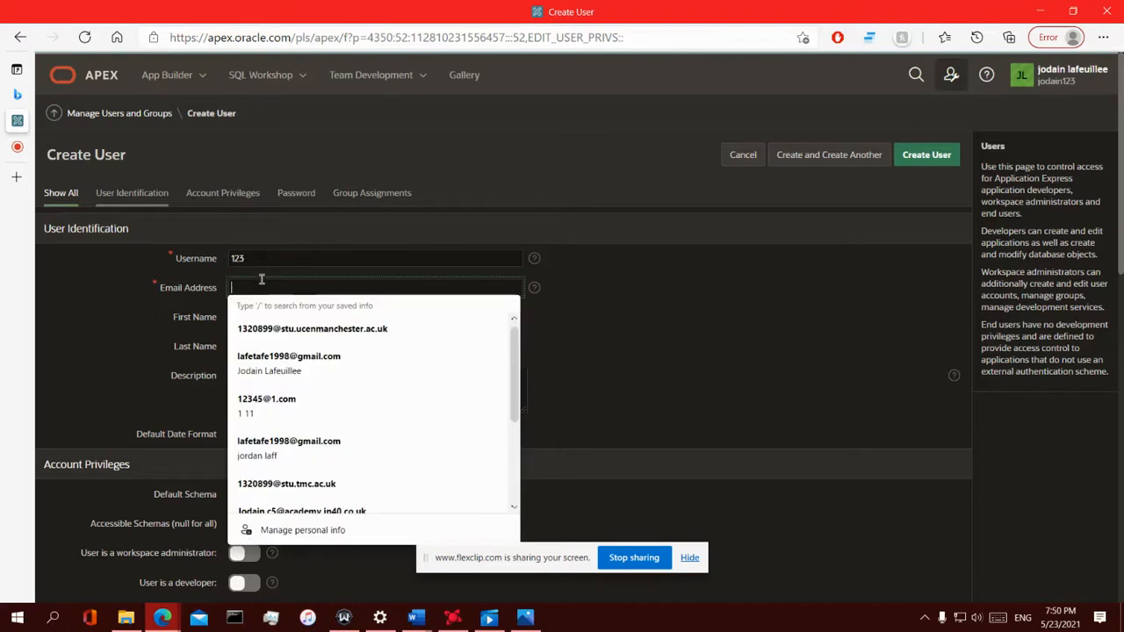
pyautogui.click(259, 413)
pyautogui.click(230, 316)
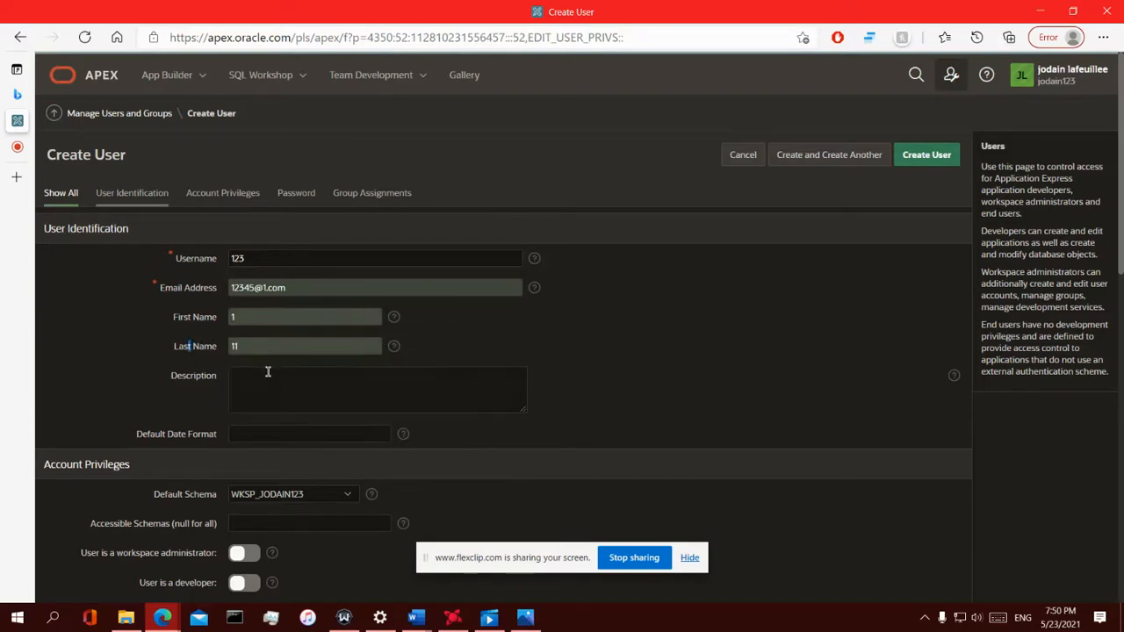
pyautogui.click(255, 348)
pyautogui.scroll(-2, 243, 339)
pyautogui.scroll(1, 250, 326)
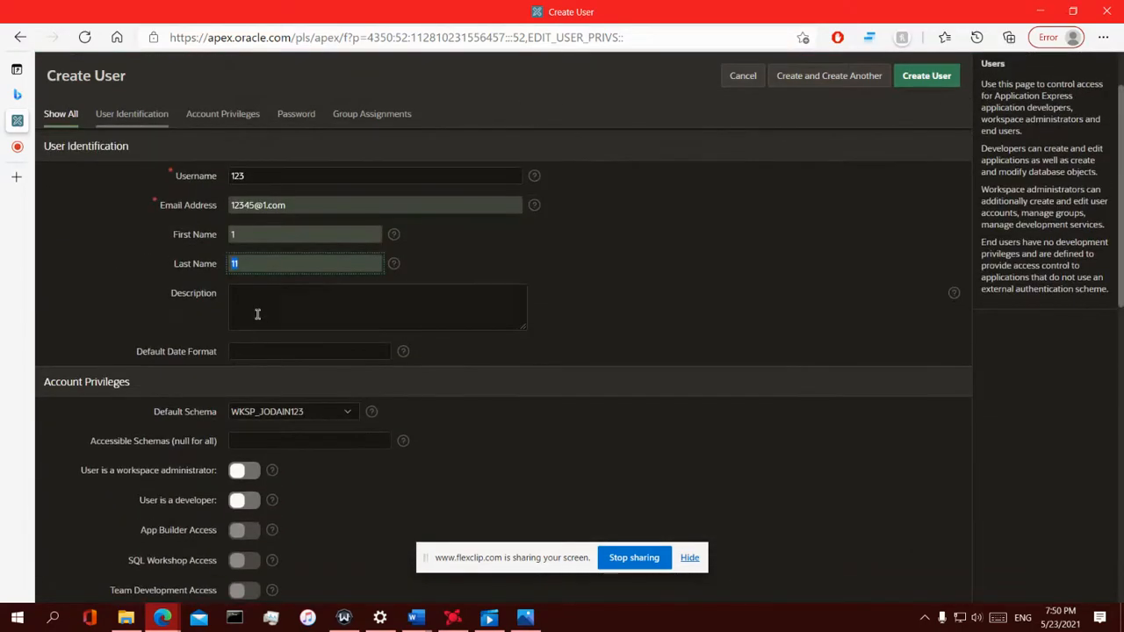
pyautogui.click(263, 311)
# Enter the account password and move on to confirming it
pyautogui.scroll(-2, 447, 327)
pyautogui.scroll(-1, 420, 342)
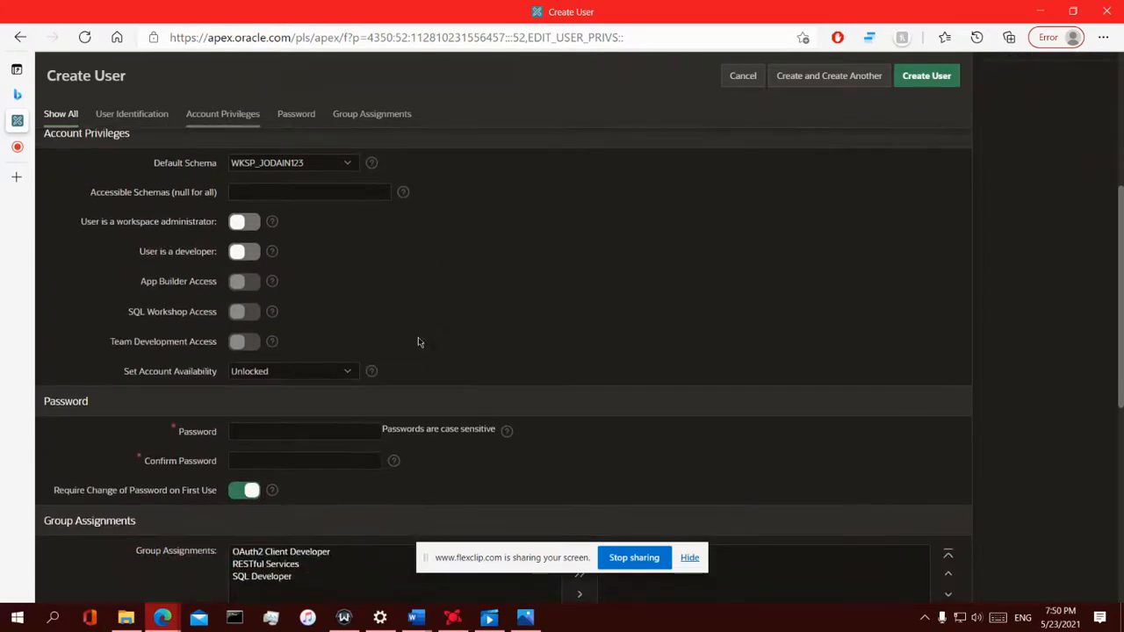
pyautogui.click(277, 430)
pyautogui.write('a')
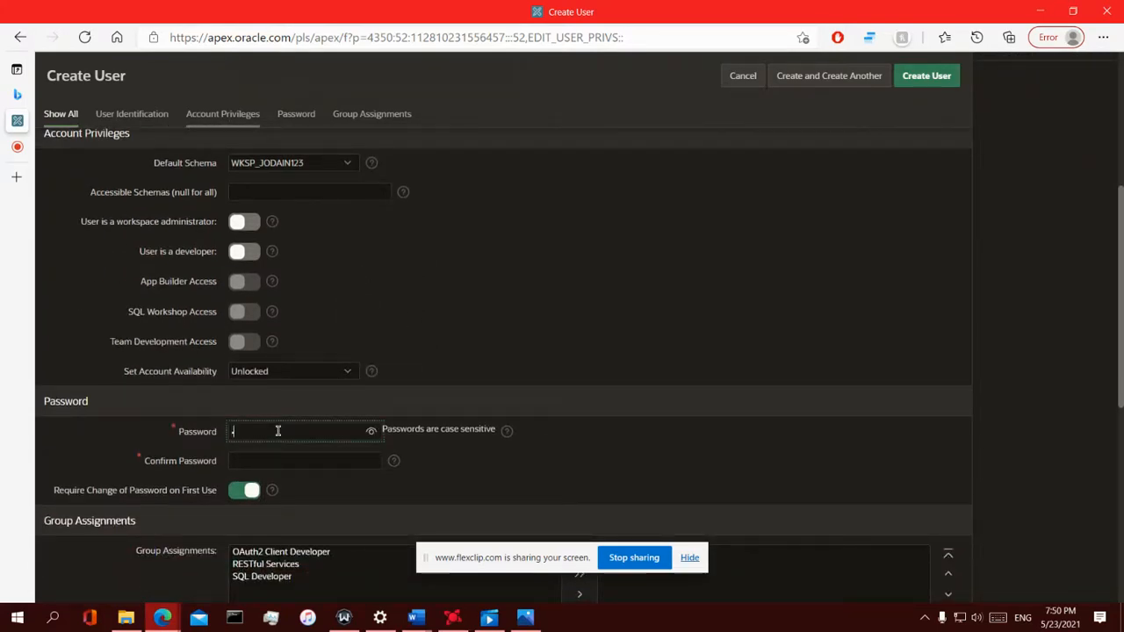
pyautogui.write('••••')
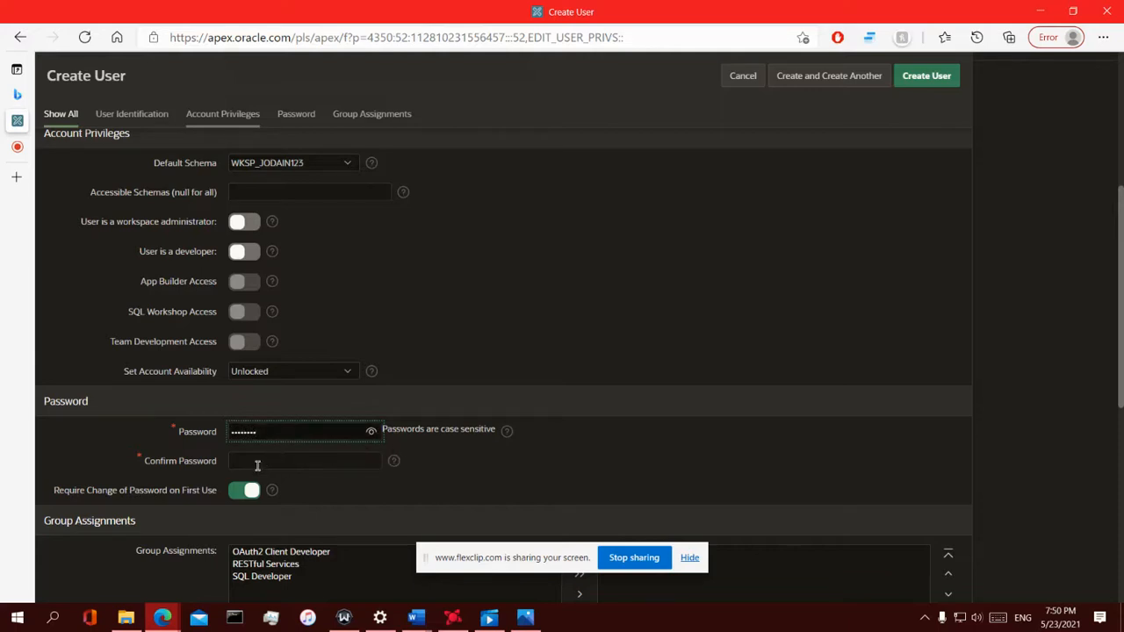
pyautogui.click(257, 464)
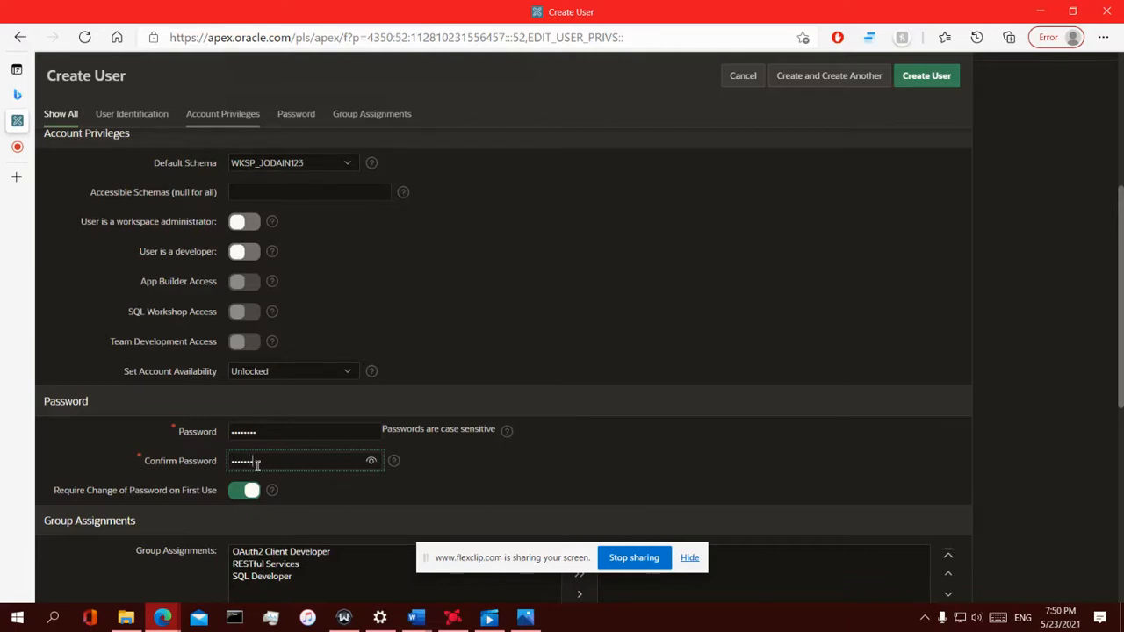
# Reveal the confirmed password and switch off 'Require Change of Password on First Use'
pyautogui.click(370, 457)
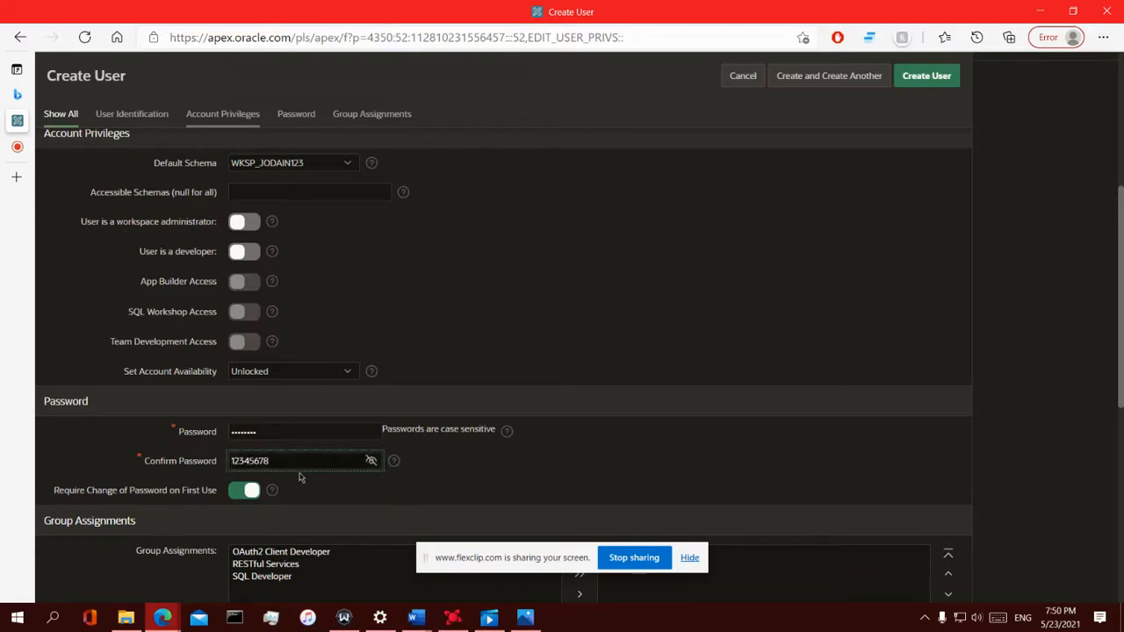
pyautogui.scroll(-1, 299, 476)
pyautogui.moveTo(46, 416); pyautogui.dragTo(180, 421)
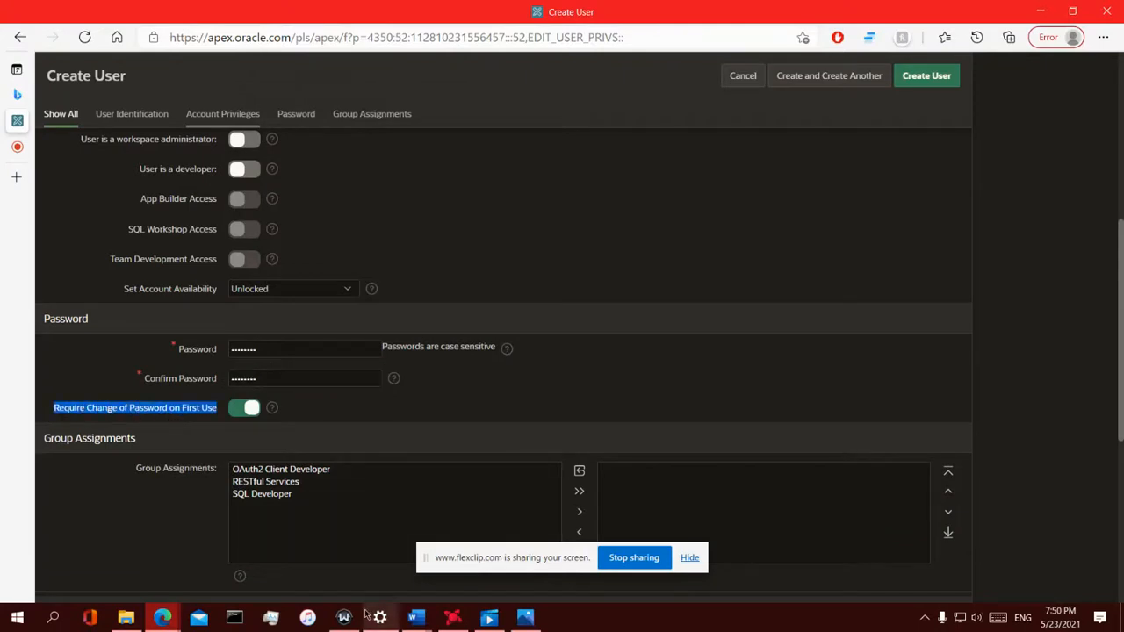
pyautogui.moveTo(367, 615)
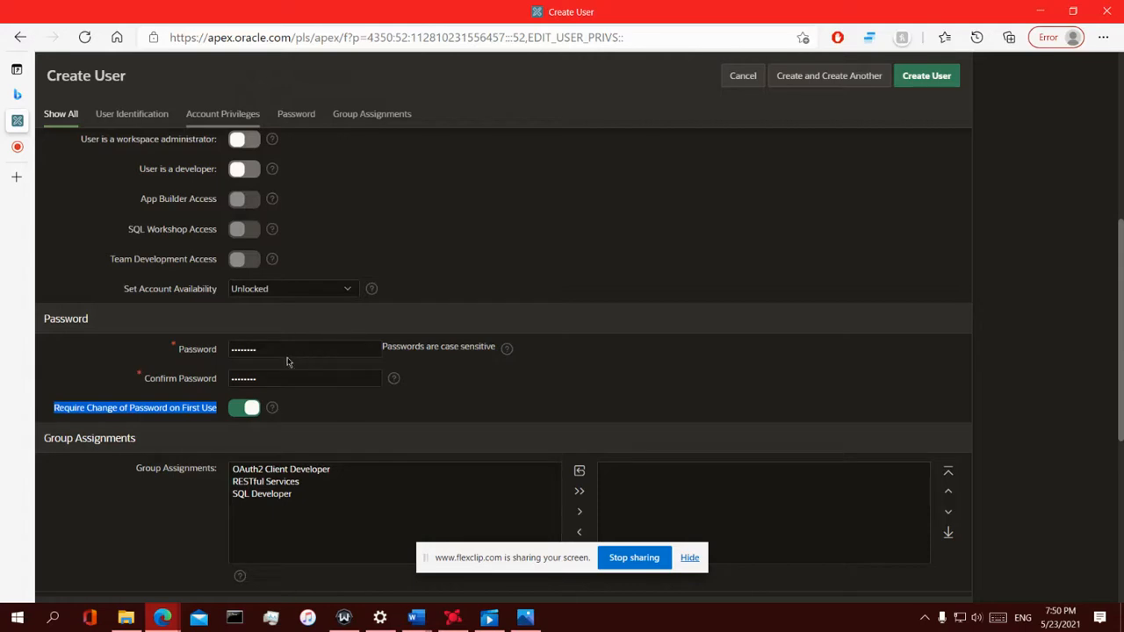
pyautogui.click(195, 350)
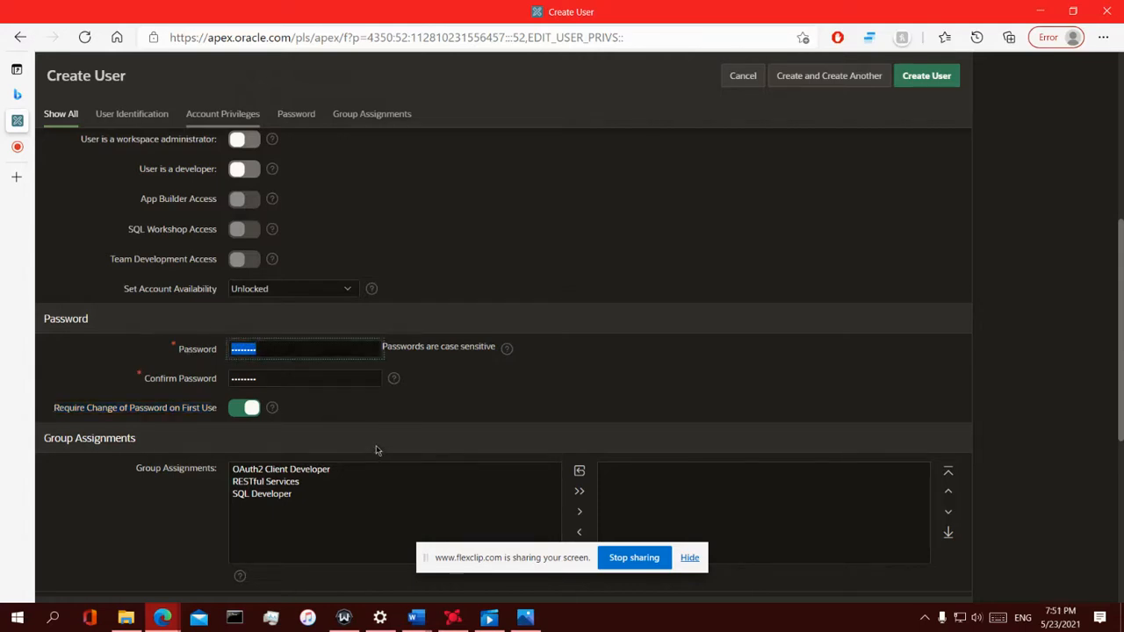
pyautogui.moveTo(54, 409); pyautogui.dragTo(216, 413)
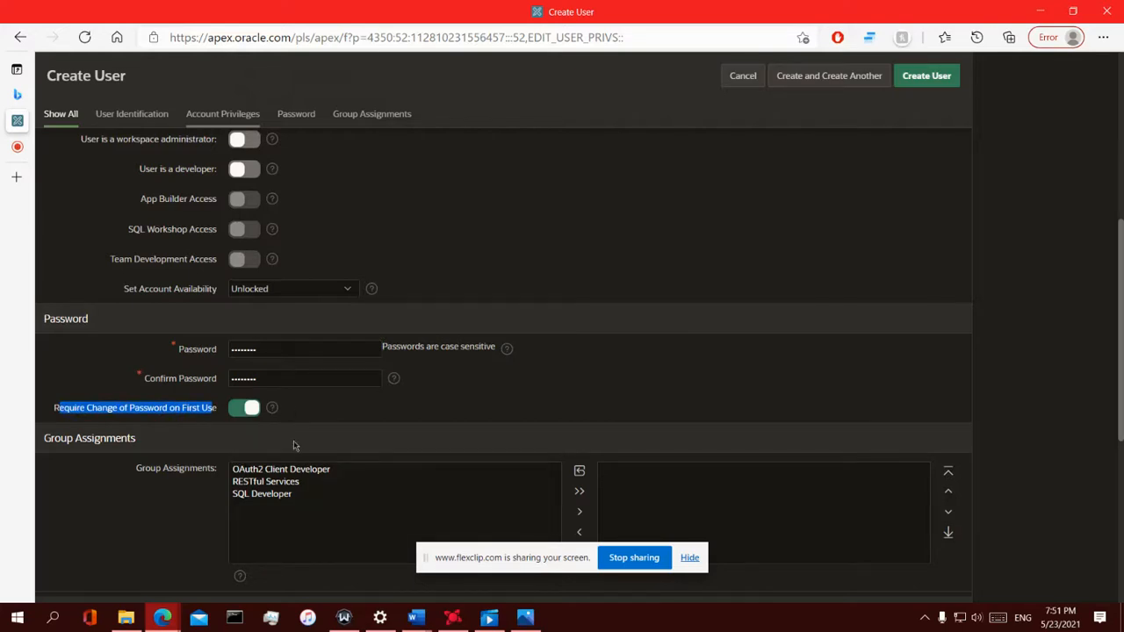
pyautogui.click(251, 413)
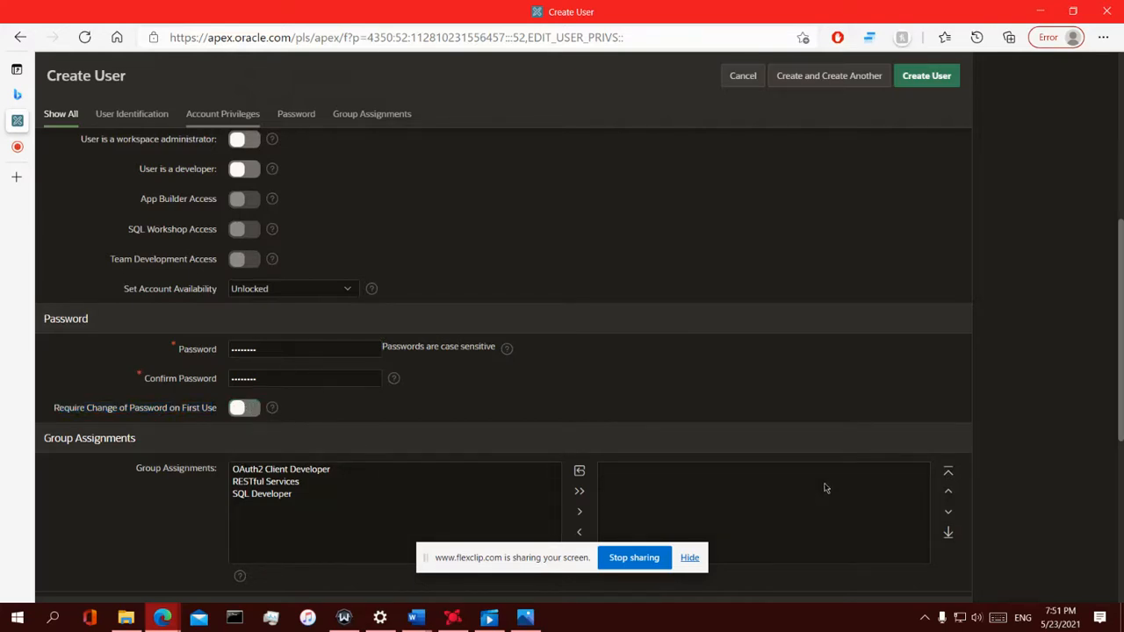
pyautogui.scroll(-2, 816, 501)
pyautogui.scroll(4, 790, 474)
pyautogui.scroll(3, 777, 459)
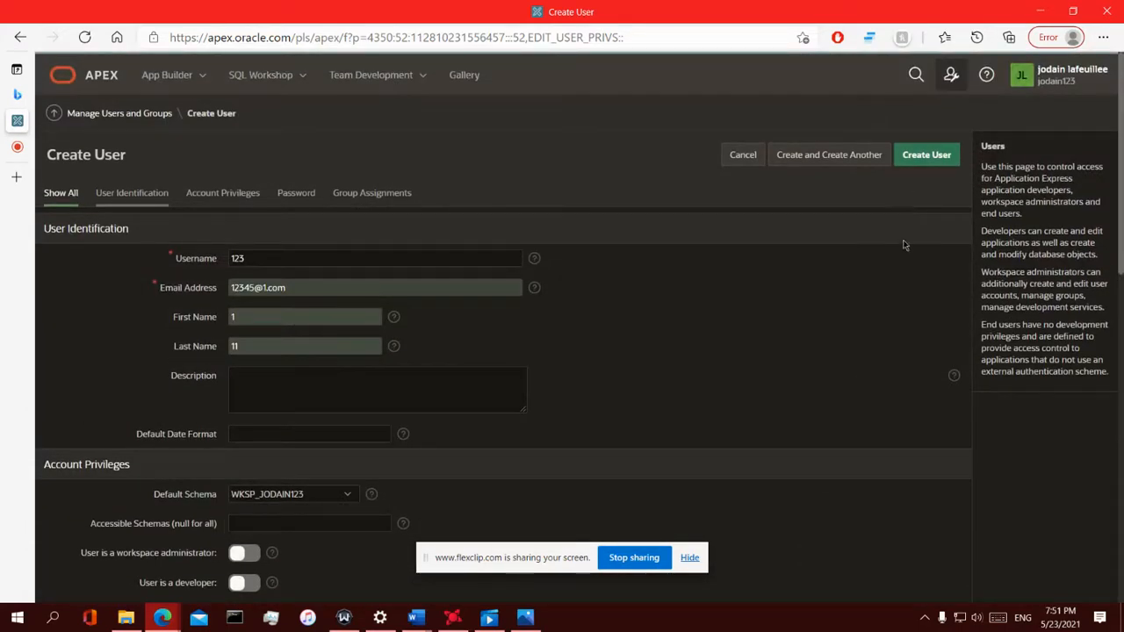
# Create user 123 and open its Edit User page showing schema WKSP_JODAIN123
pyautogui.click(922, 154)
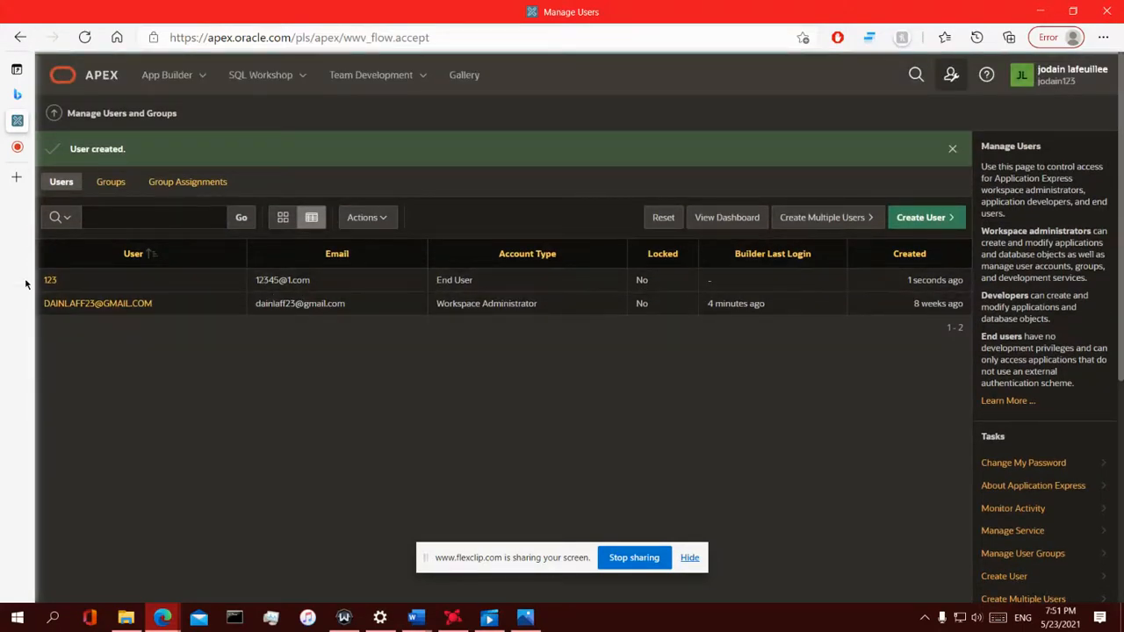
pyautogui.moveTo(56, 283)
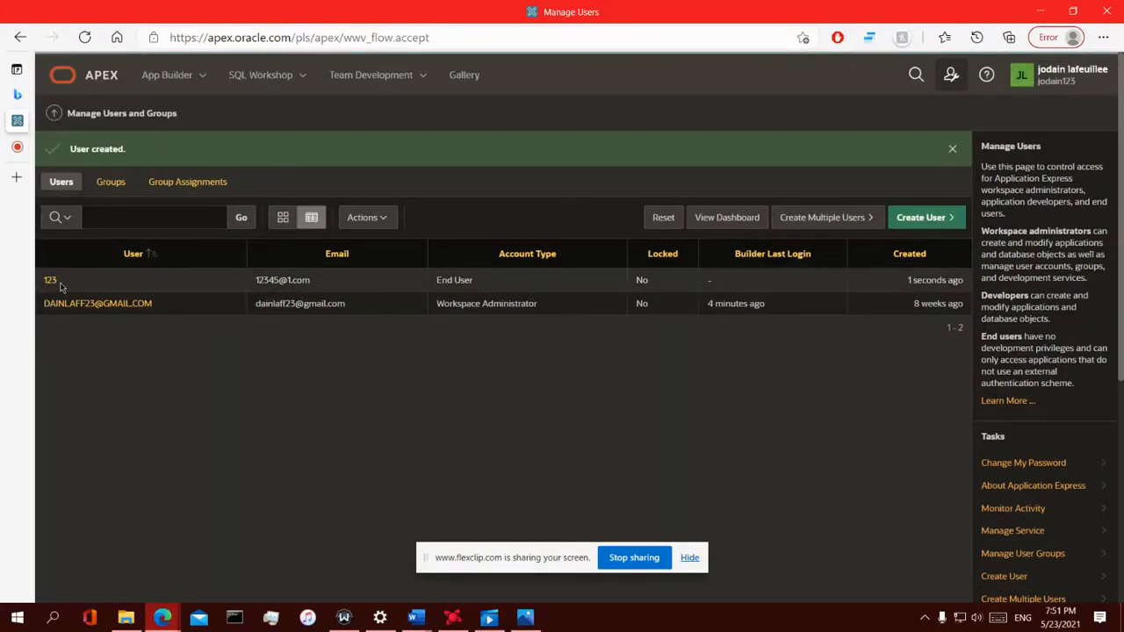
pyautogui.click(50, 281)
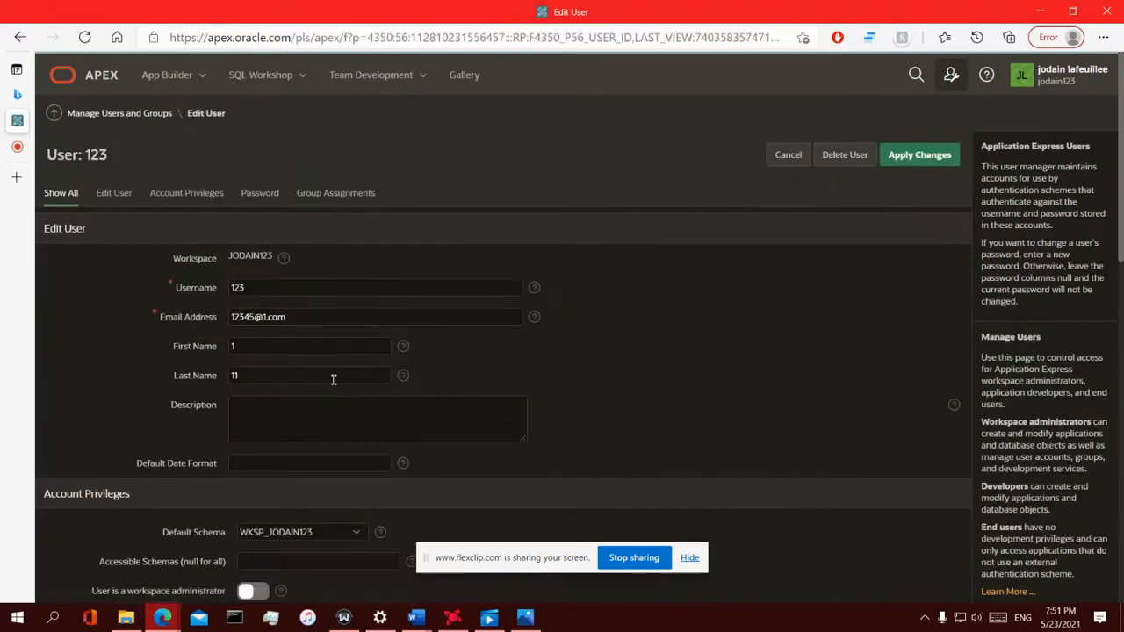
pyautogui.scroll(-5, 332, 382)
pyautogui.scroll(3, 330, 386)
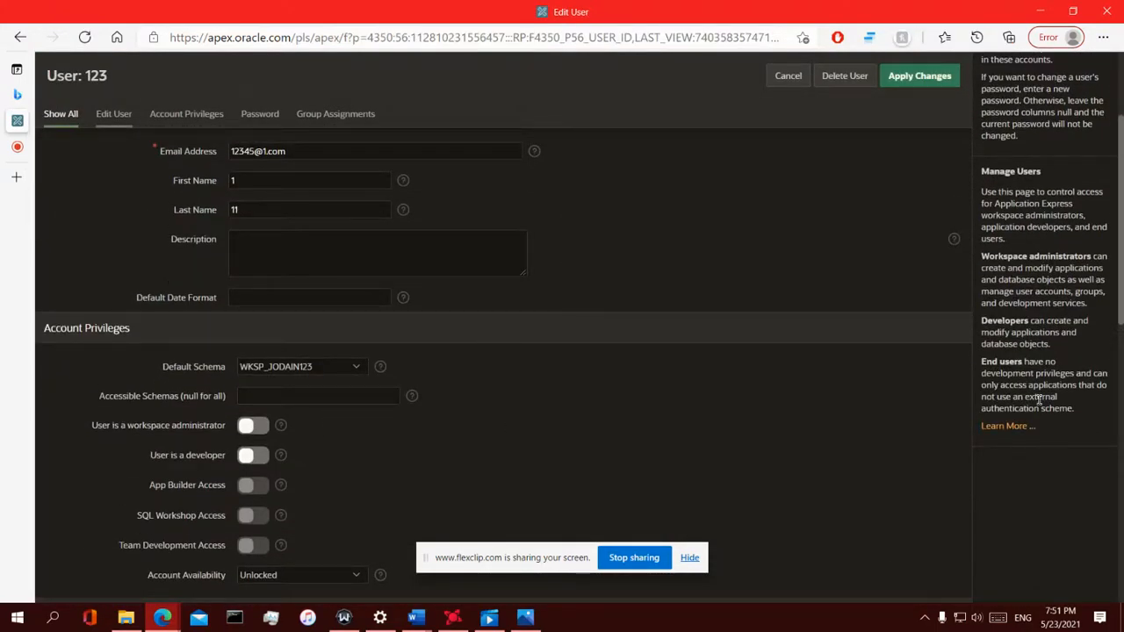
pyautogui.scroll(-2, 504, 375)
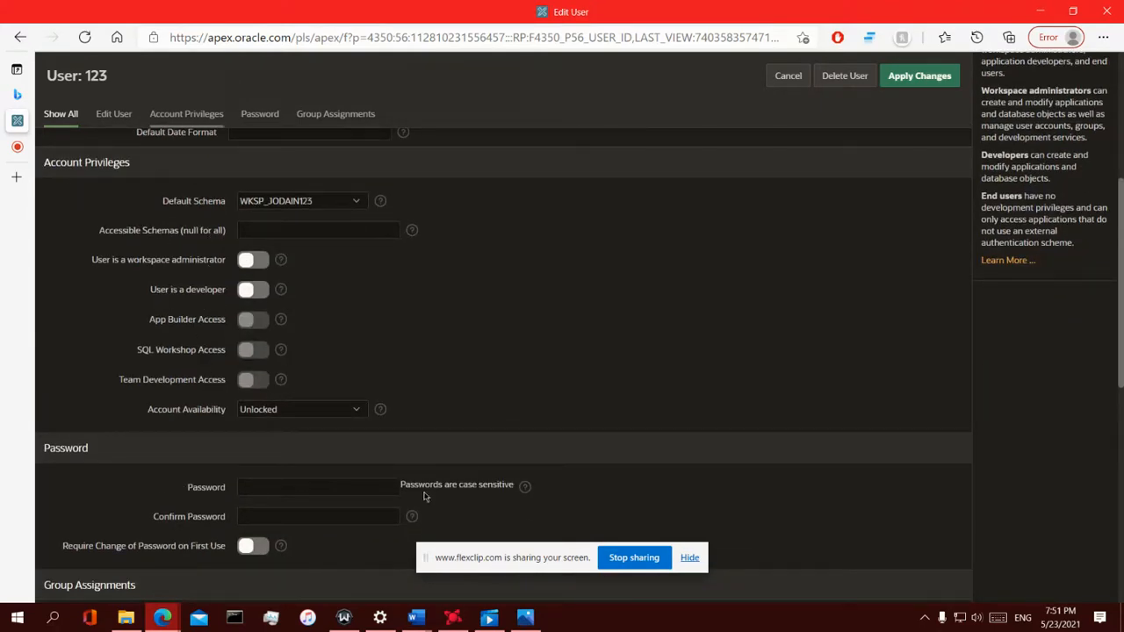
pyautogui.scroll(5, 251, 160)
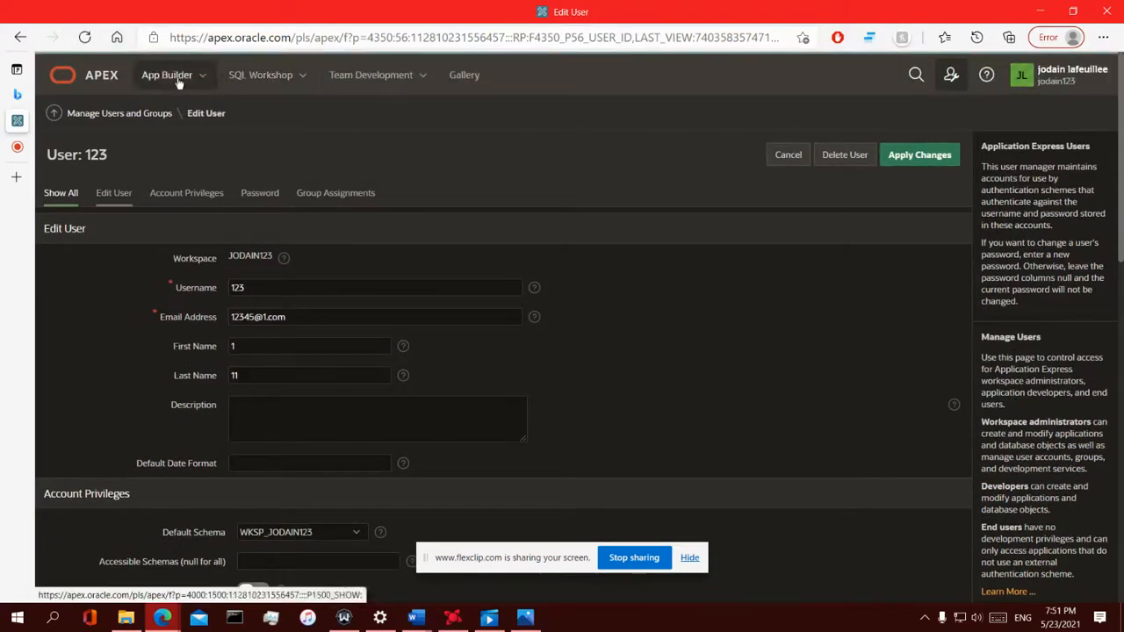
# Browse SQL Workshop and the profile menu, then return to Workspace Administration
pyautogui.click(252, 77)
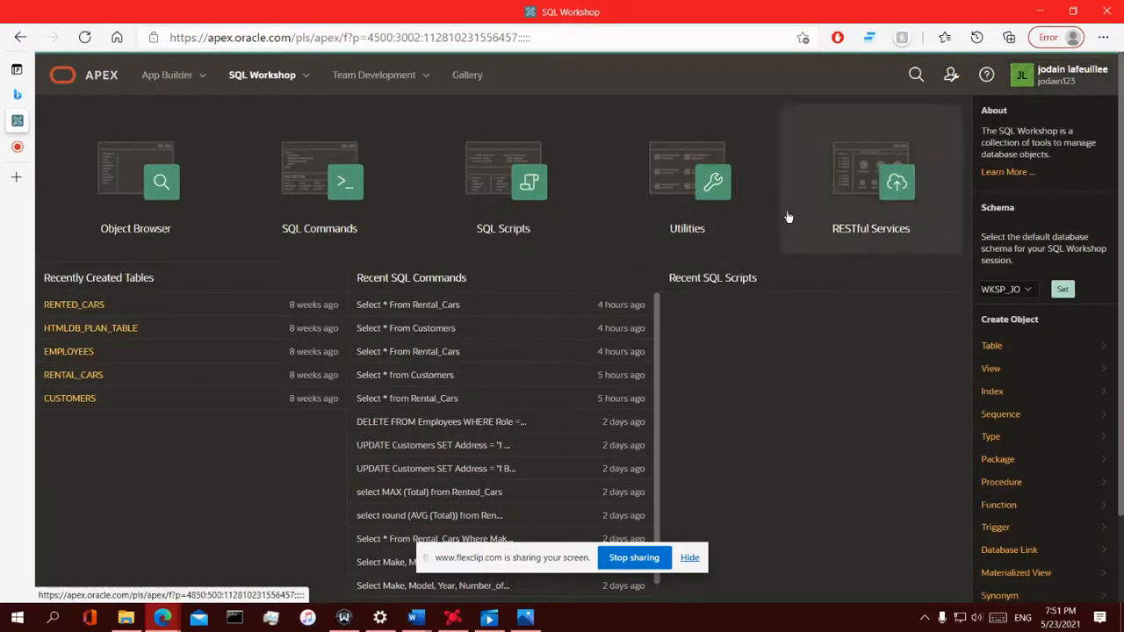
pyautogui.click(1070, 72)
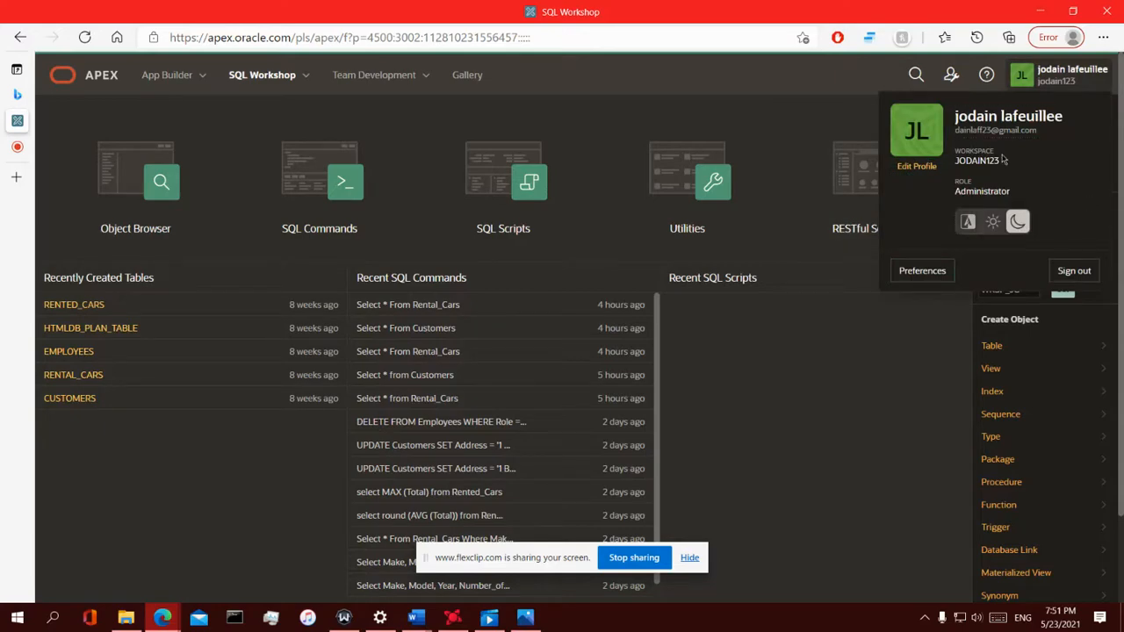
pyautogui.scroll(-2, 766, 352)
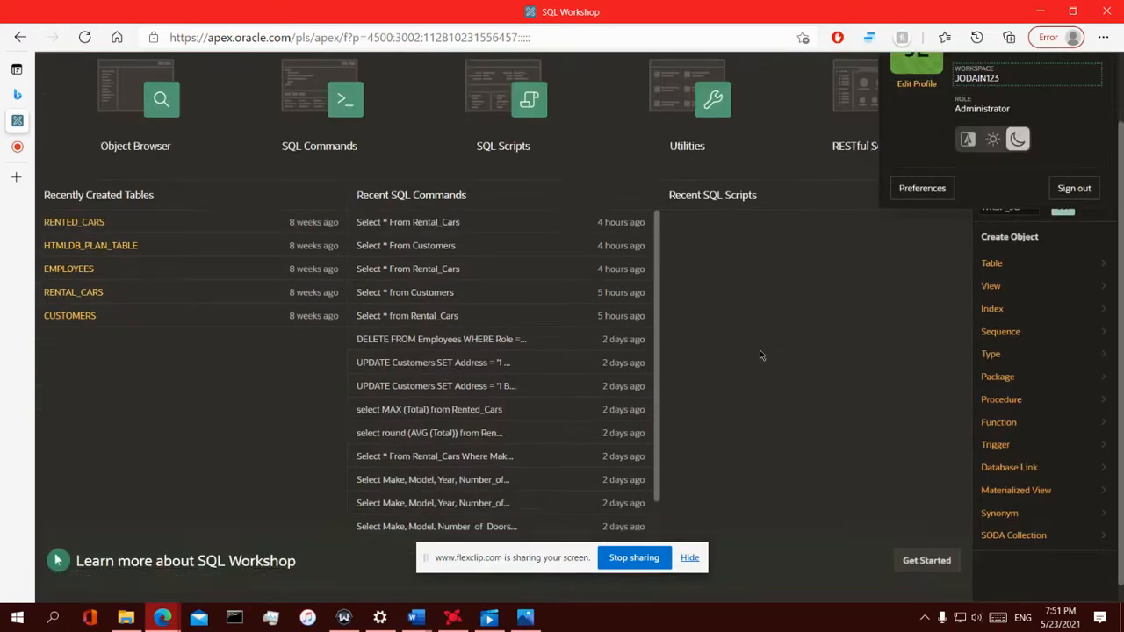
pyautogui.scroll(2, 760, 353)
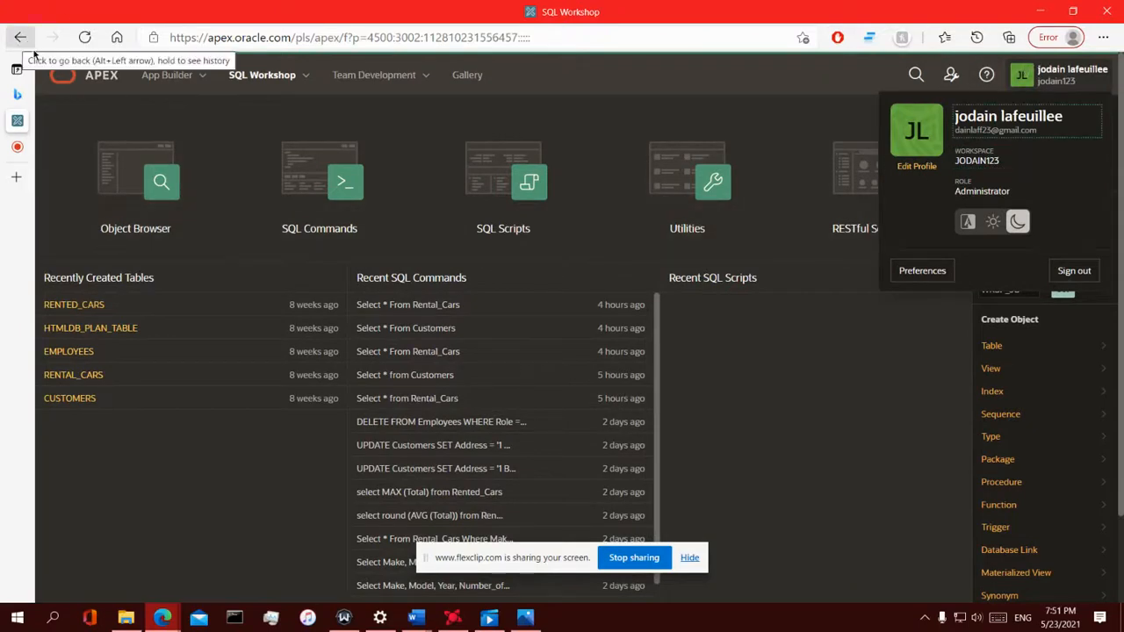
pyautogui.click(202, 77)
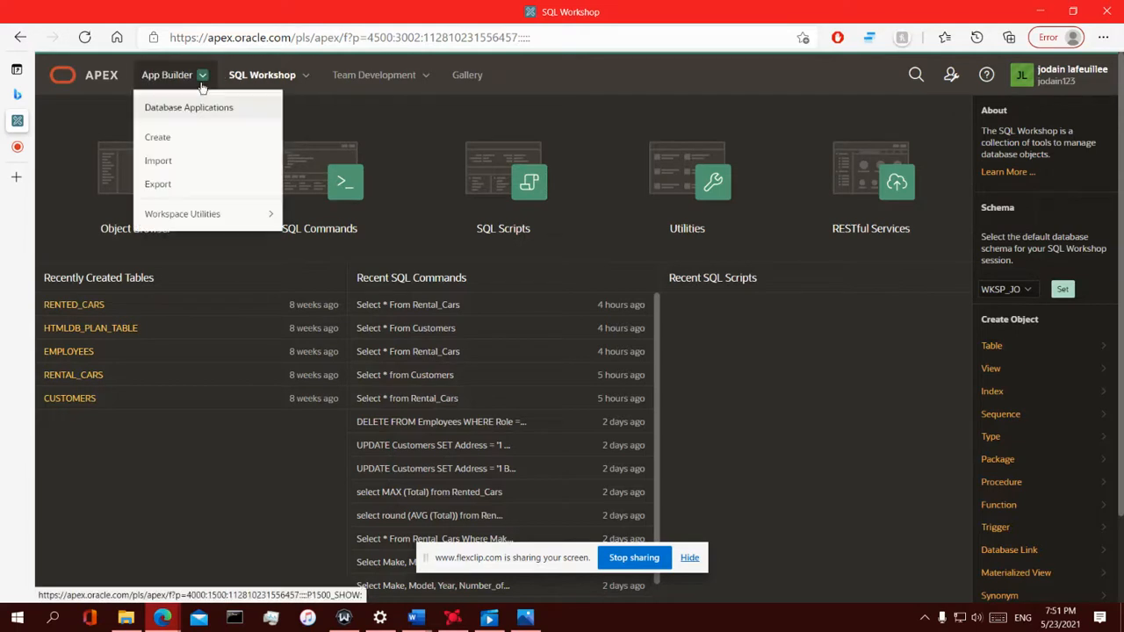
pyautogui.click(280, 74)
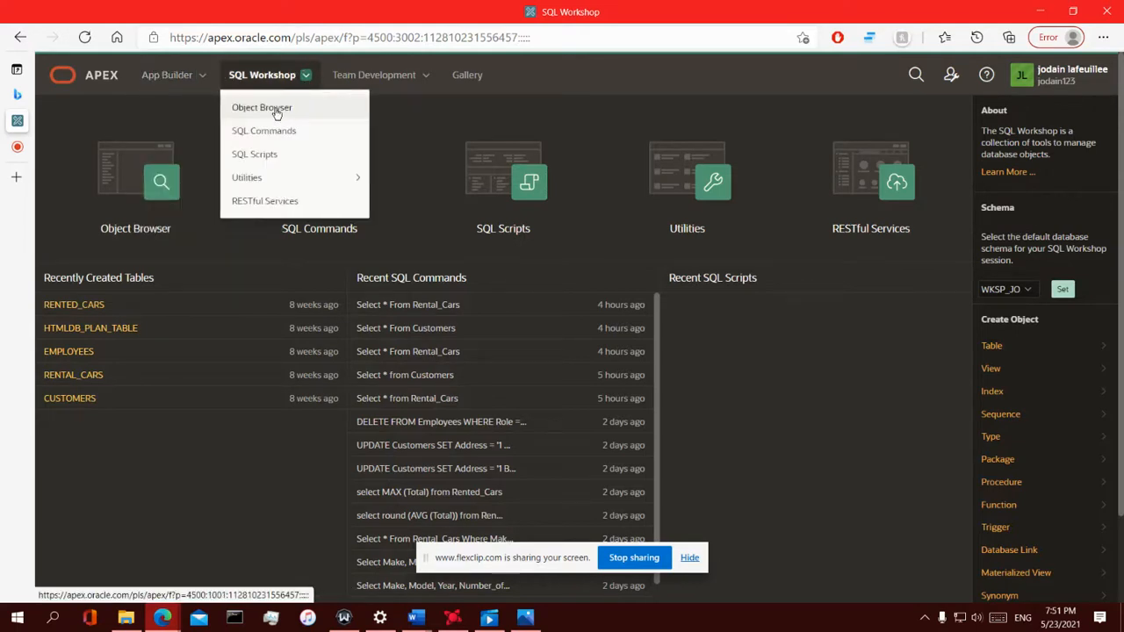
pyautogui.click(1045, 75)
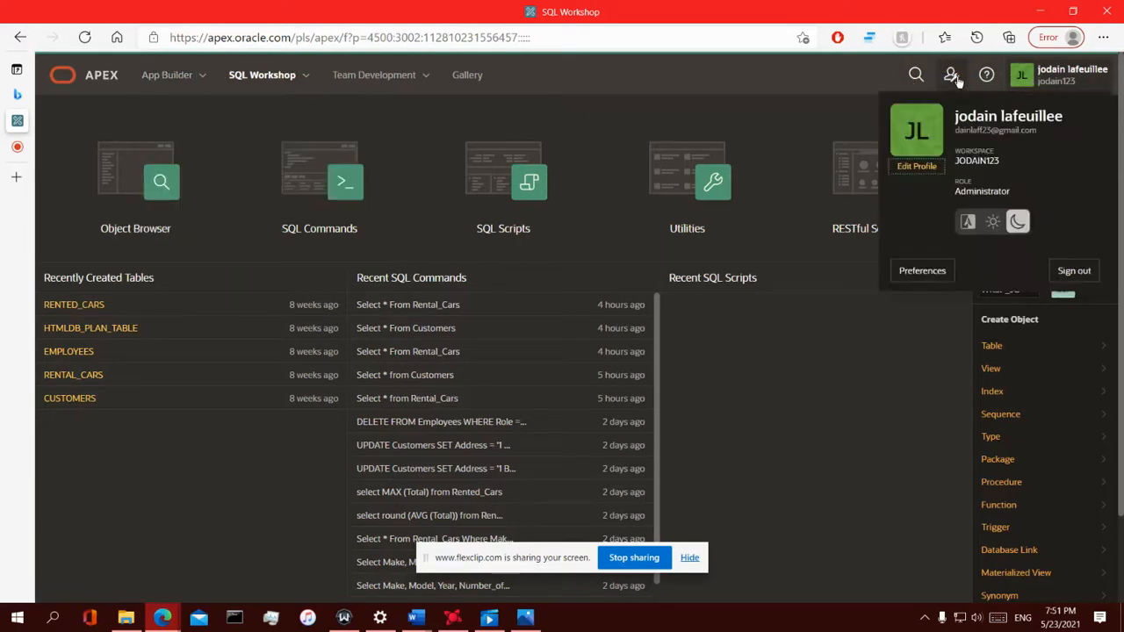
pyautogui.click(951, 75)
pyautogui.click(963, 111)
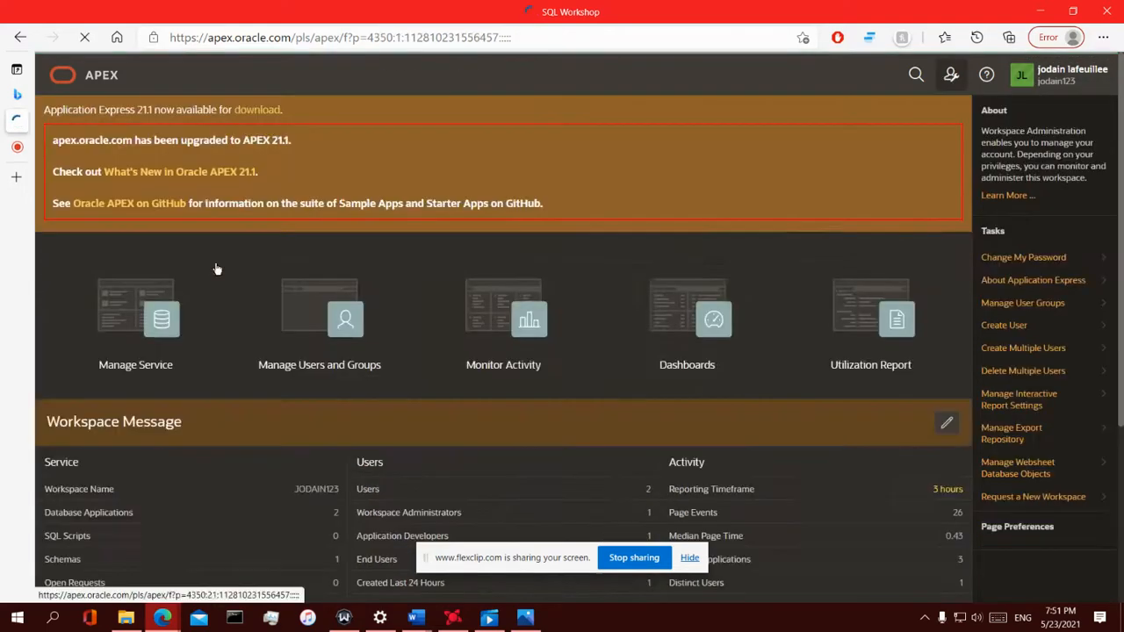
# Copy user 123's e-mail address from the workspace user list
pyautogui.click(303, 321)
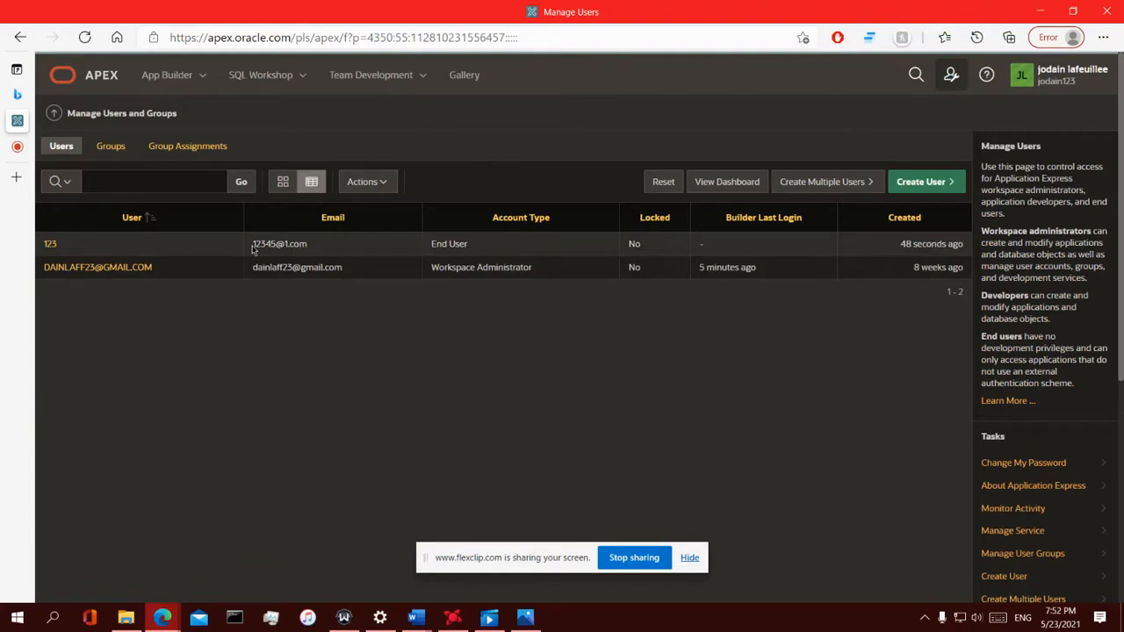
pyautogui.moveTo(252, 248); pyautogui.dragTo(309, 246)
pyautogui.rightClick(286, 239)
pyautogui.click(332, 254)
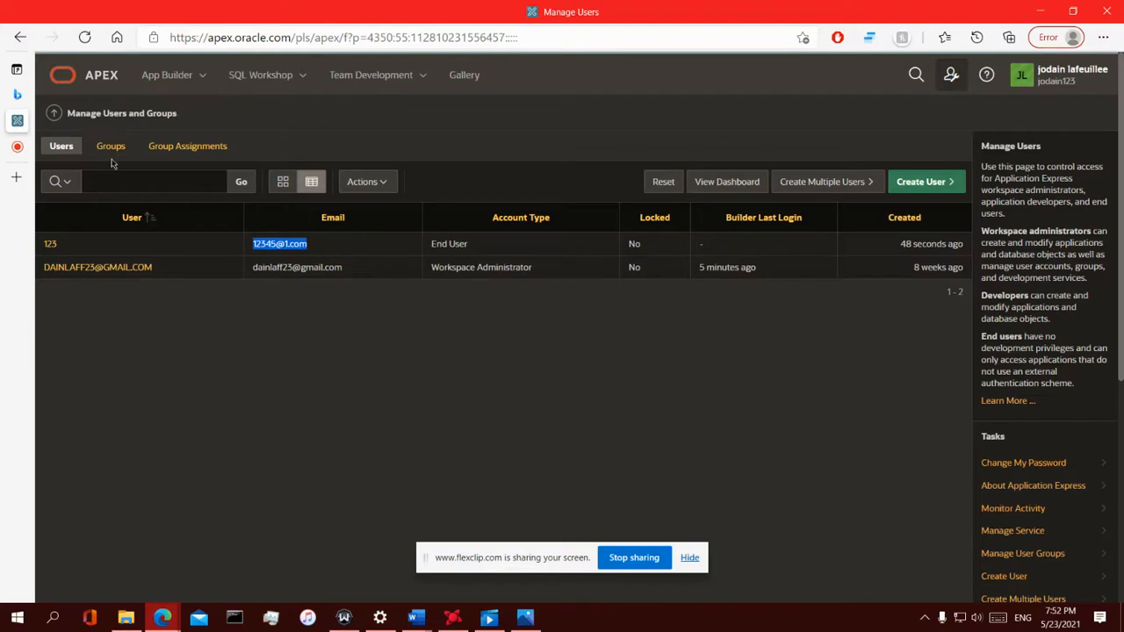
pyautogui.click(180, 86)
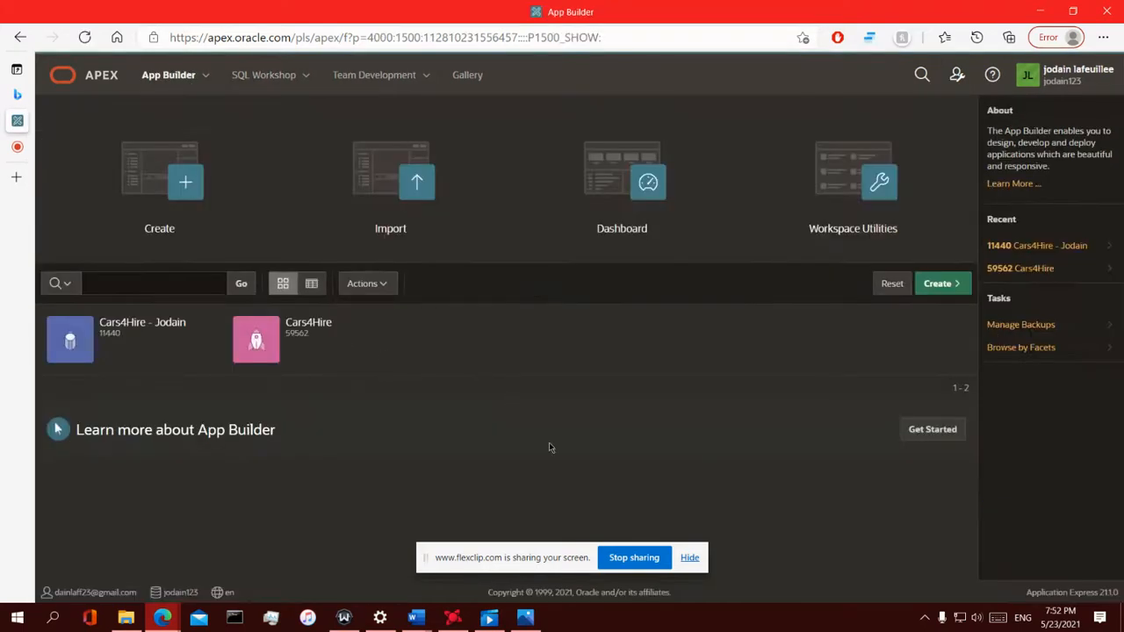
# Run the Cars4Hire - Jodain application, allowing the blocked pop-up
pyautogui.moveTo(184, 327)
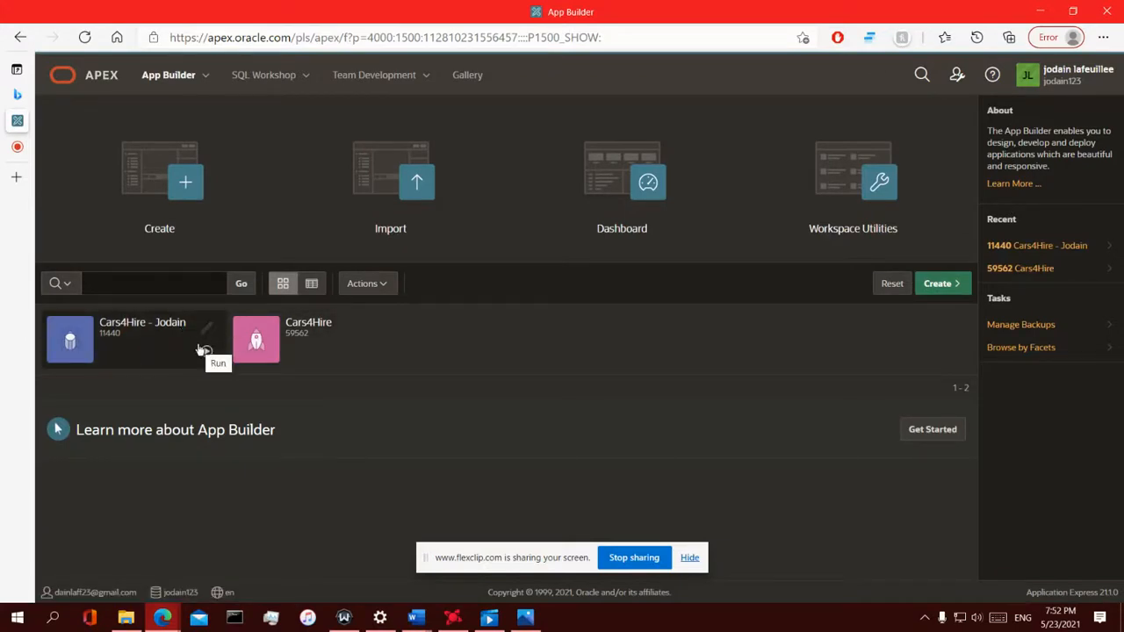
pyautogui.click(206, 352)
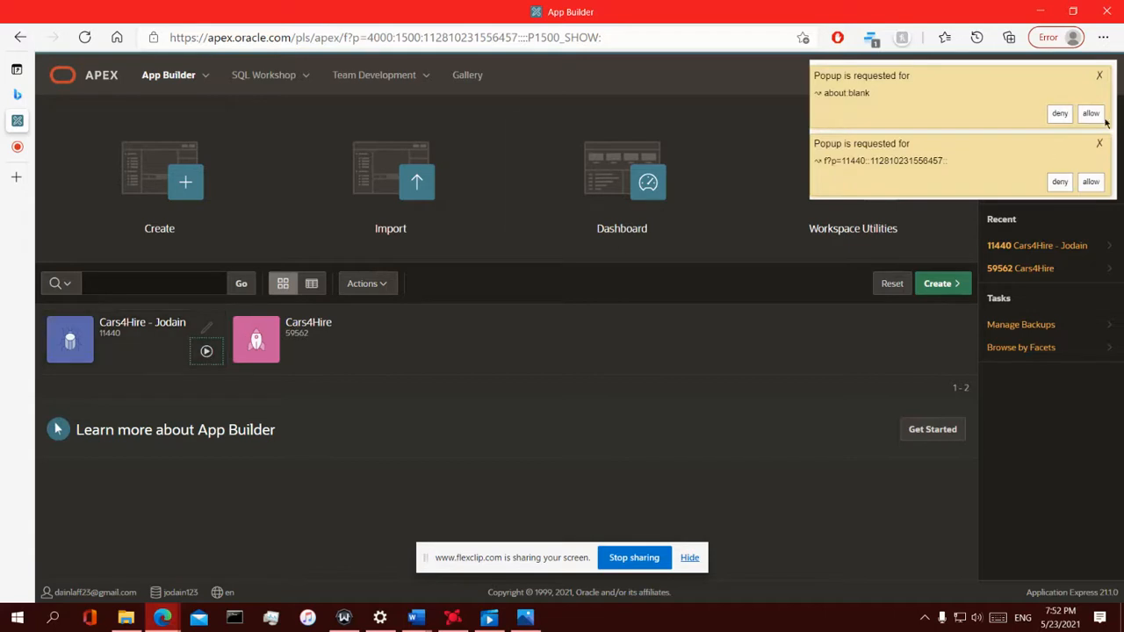
pyautogui.click(1103, 121)
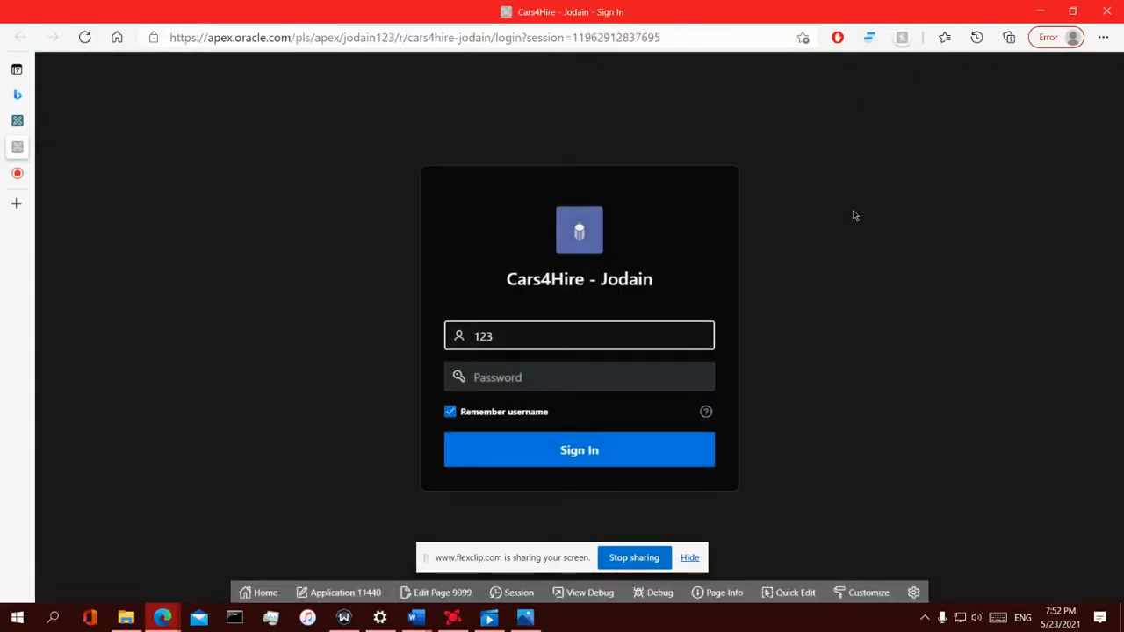
# Sign in with the administrator's e-mail address and password
pyautogui.moveTo(512, 322); pyautogui.dragTo(422, 328)
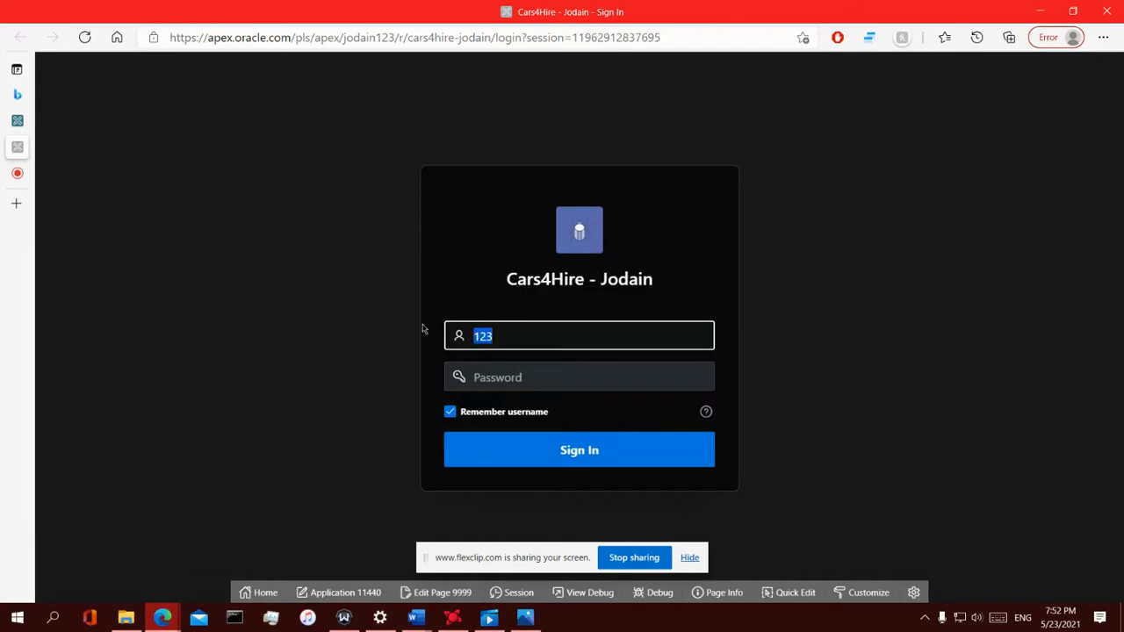
pyautogui.press('BackSpace')
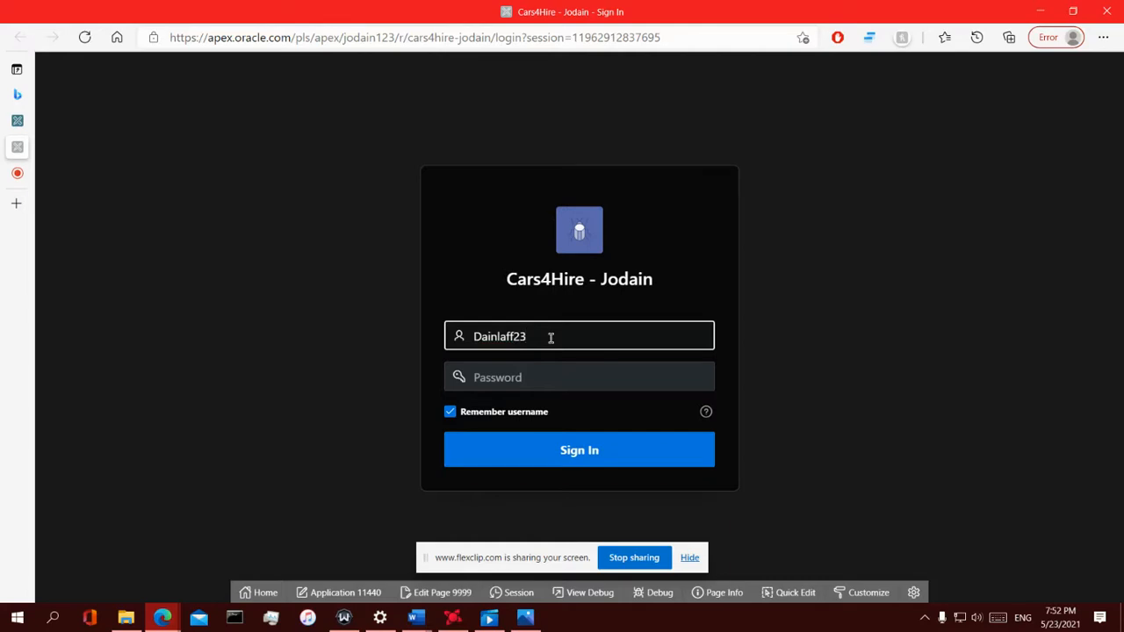
pyautogui.press('Tab')
pyautogui.write('••')
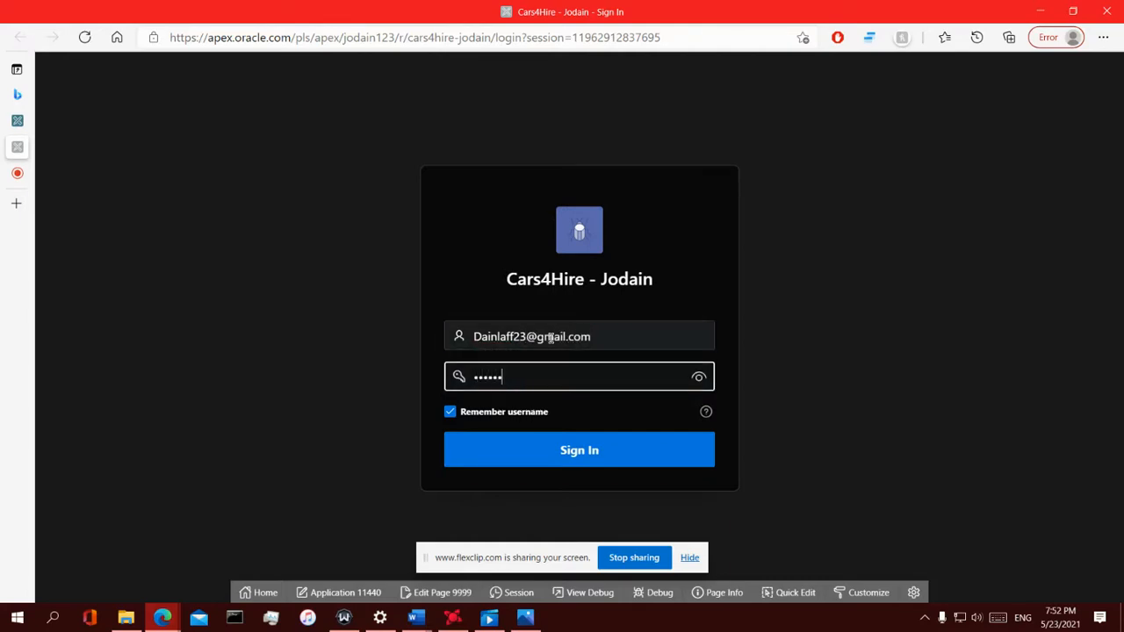
pyautogui.press('Return')
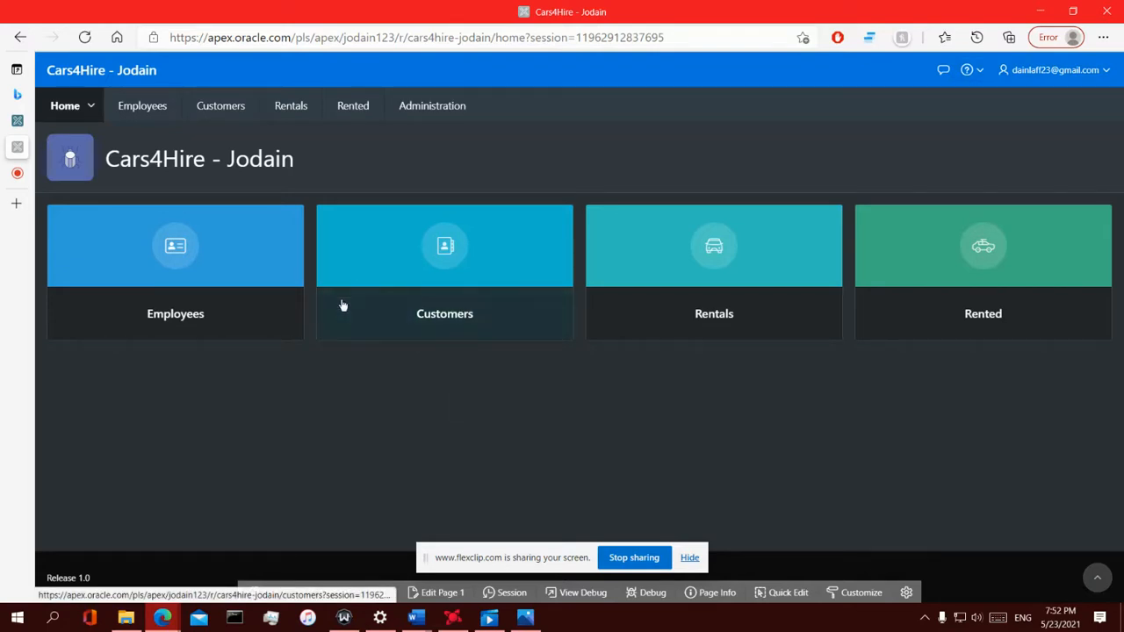
# Delete the Contributor user's access from the app's Users list
pyautogui.click(406, 107)
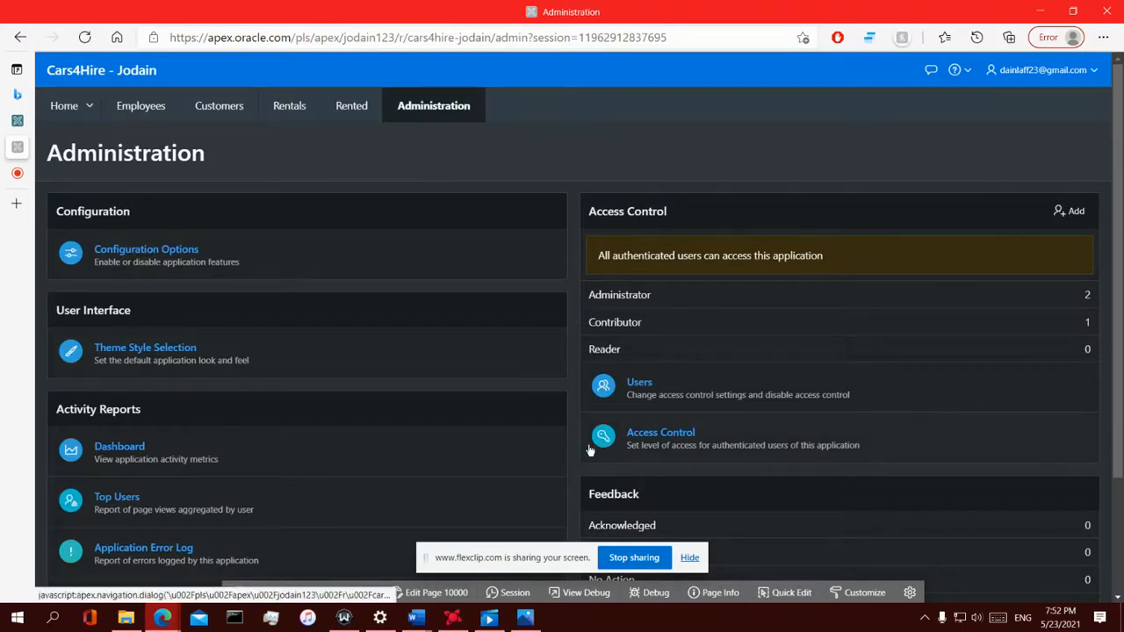
pyautogui.click(644, 389)
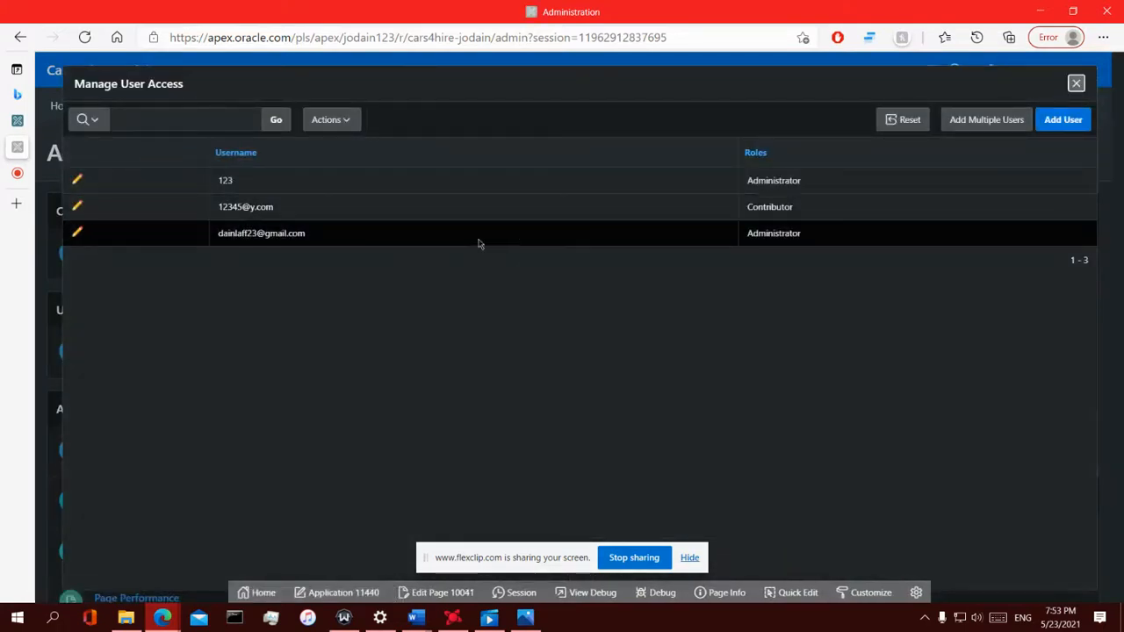
pyautogui.click(78, 206)
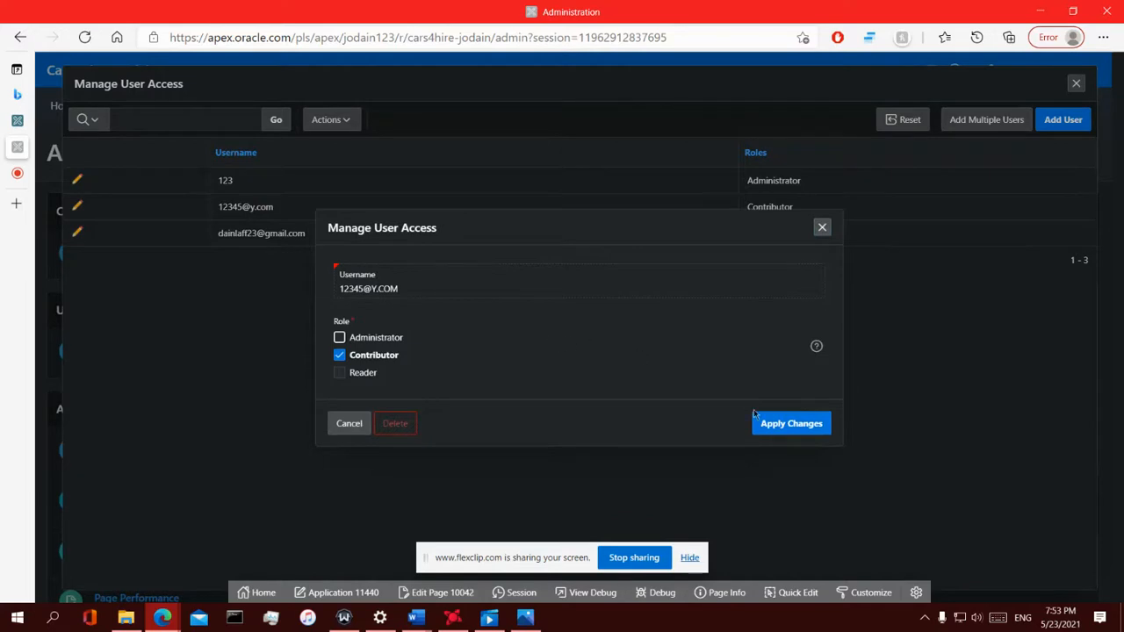
pyautogui.click(385, 425)
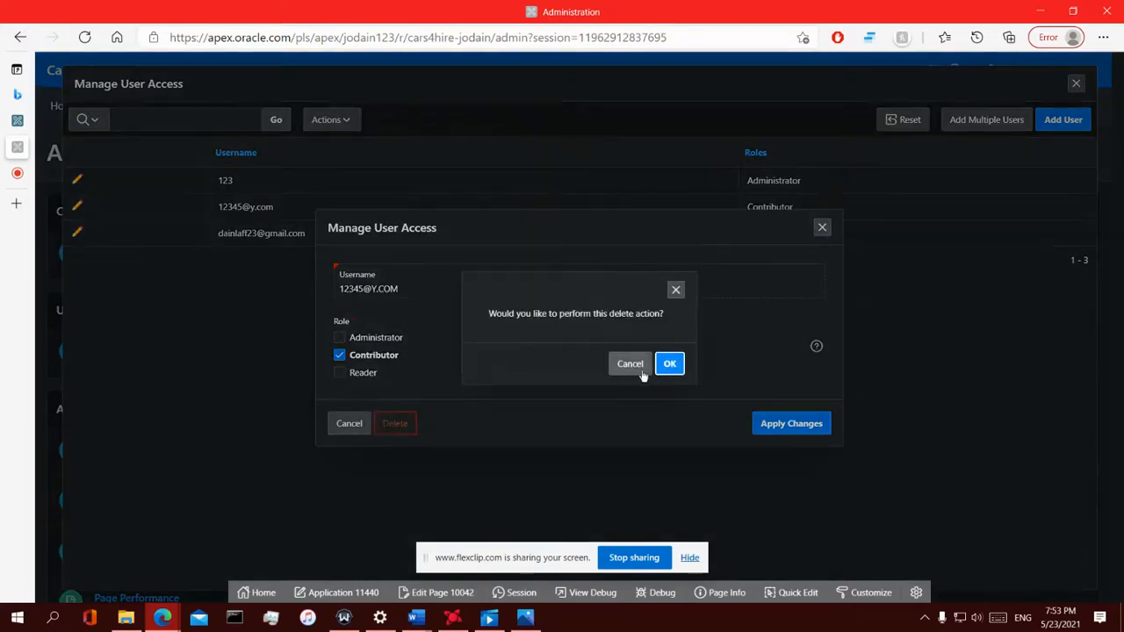
pyautogui.click(669, 364)
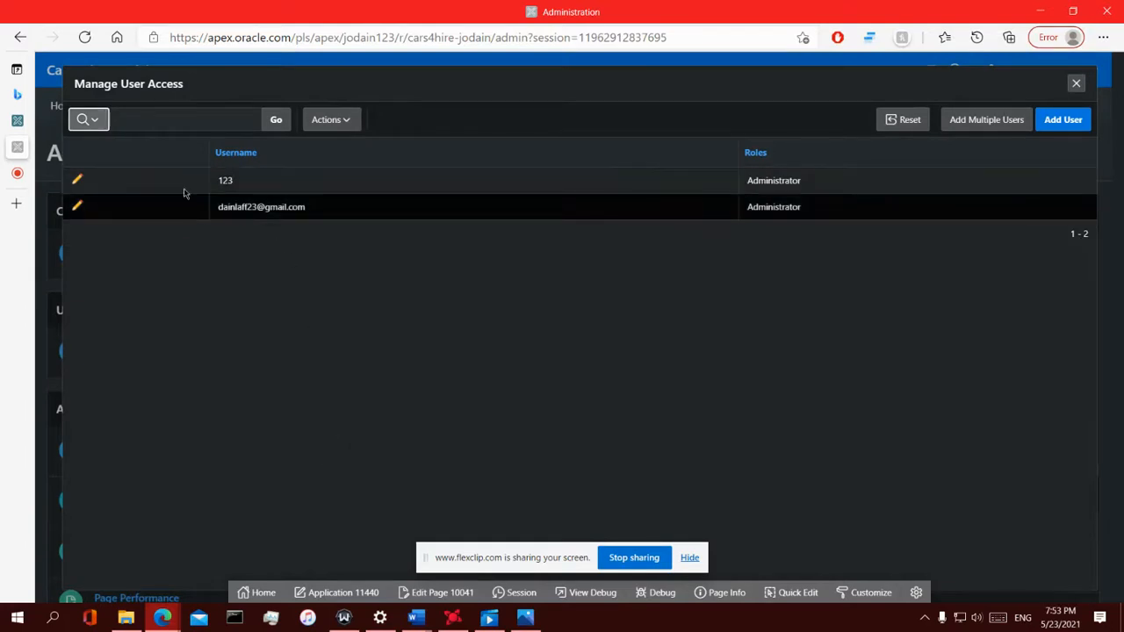
# Delete user 123's app access and begin adding a new user
pyautogui.click(77, 180)
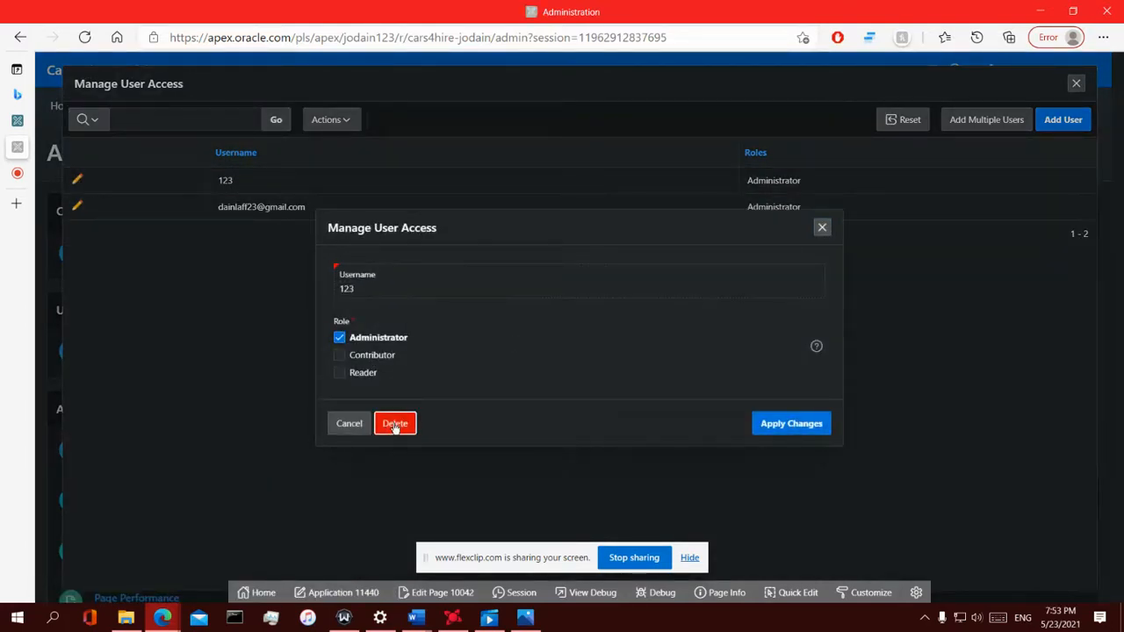
pyautogui.click(395, 424)
pyautogui.click(668, 365)
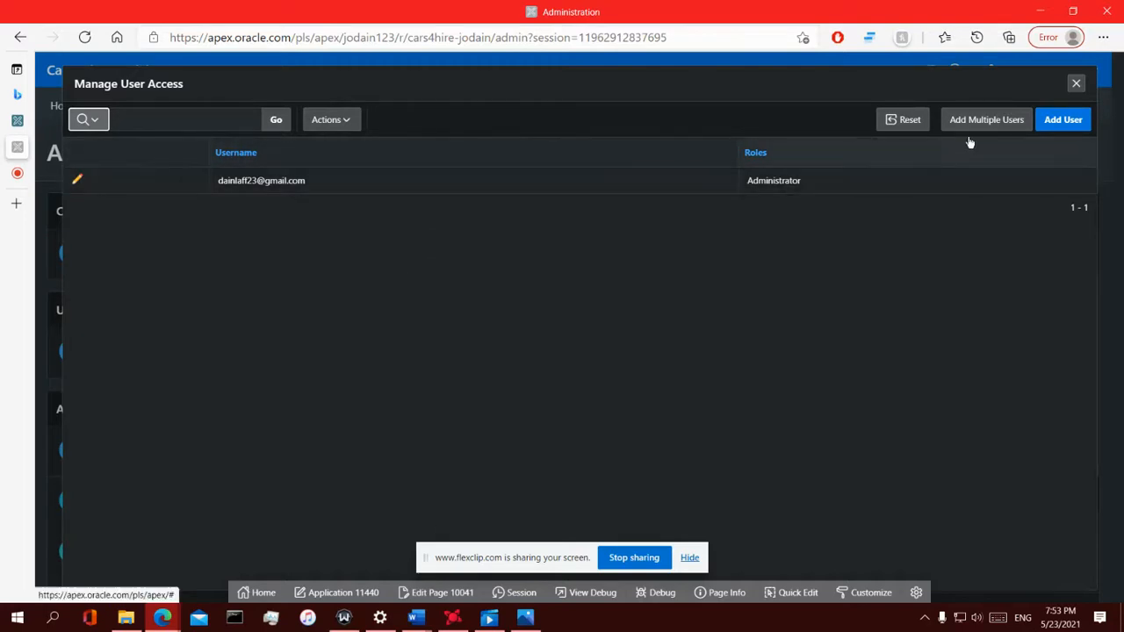
pyautogui.click(1060, 123)
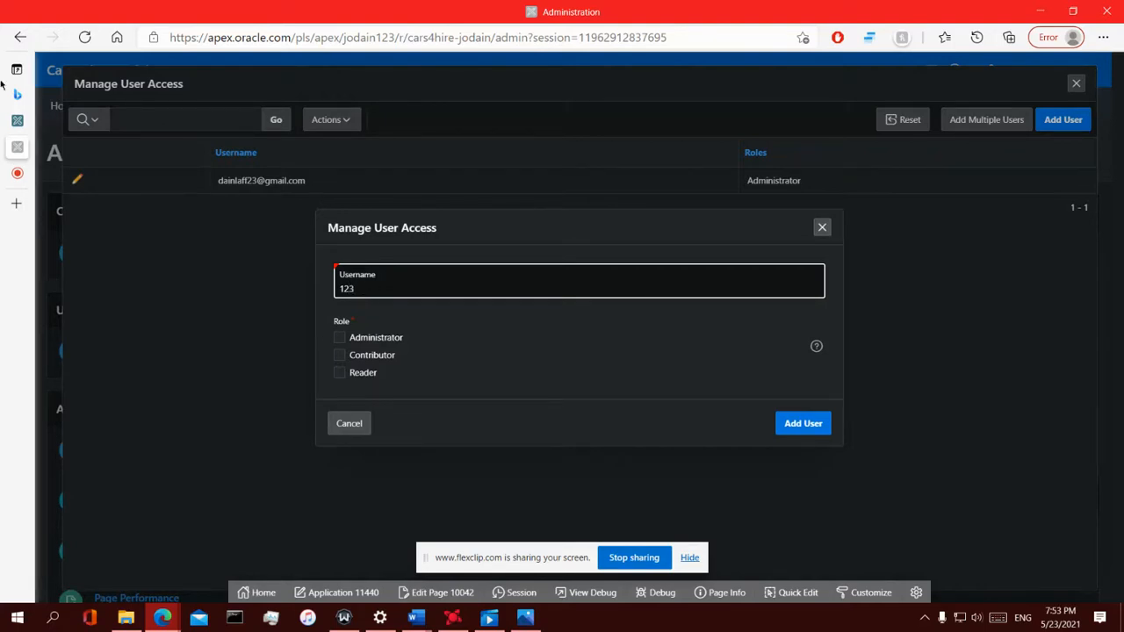
pyautogui.click(53, 118)
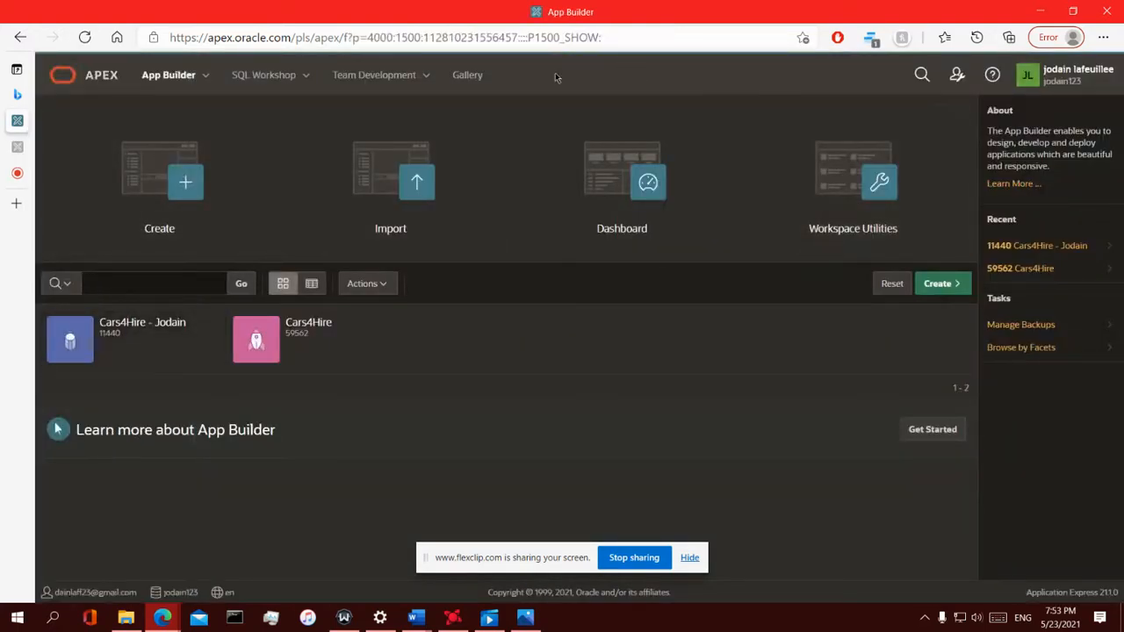
# After checking workspace users, add user 123 to Cars4Hire - Jodain as Administrator
pyautogui.click(957, 75)
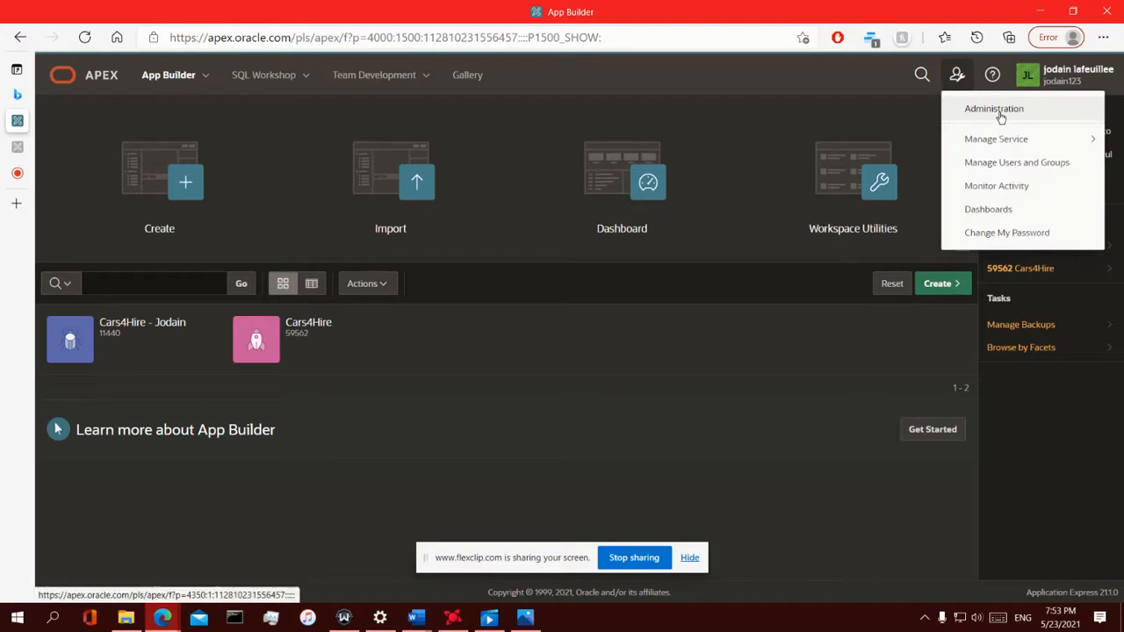
pyautogui.click(965, 111)
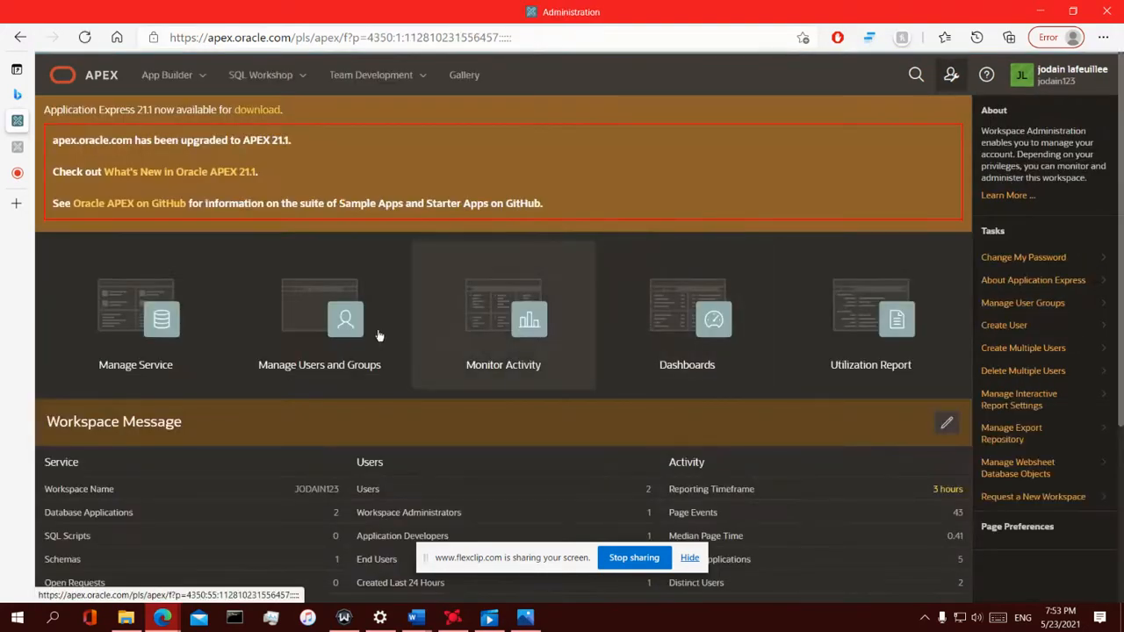
pyautogui.click(313, 364)
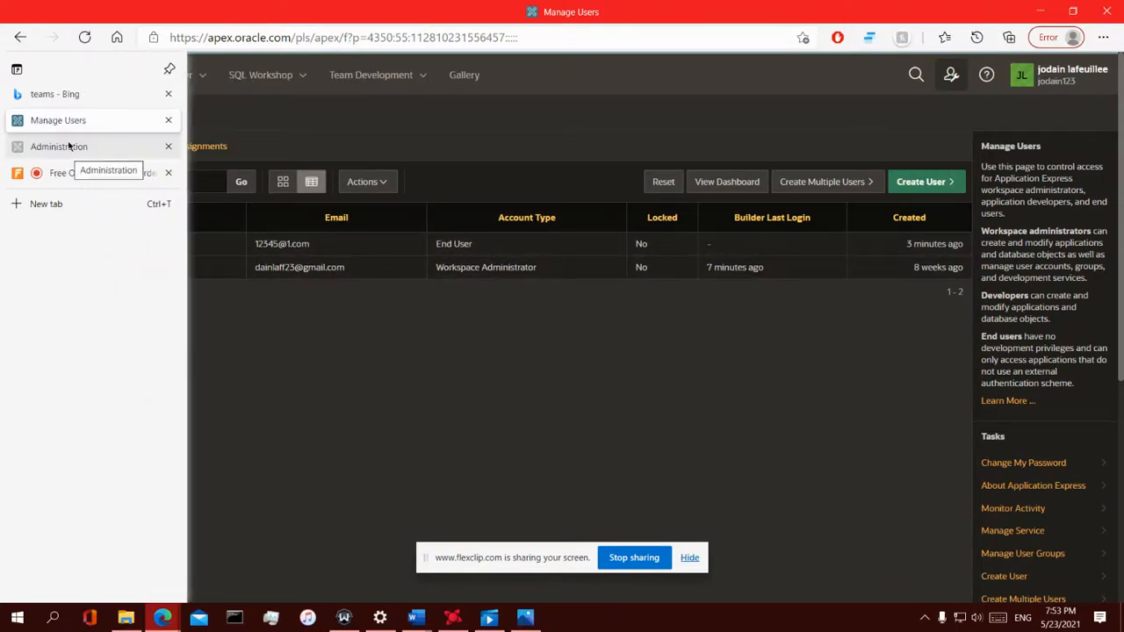
pyautogui.click(70, 147)
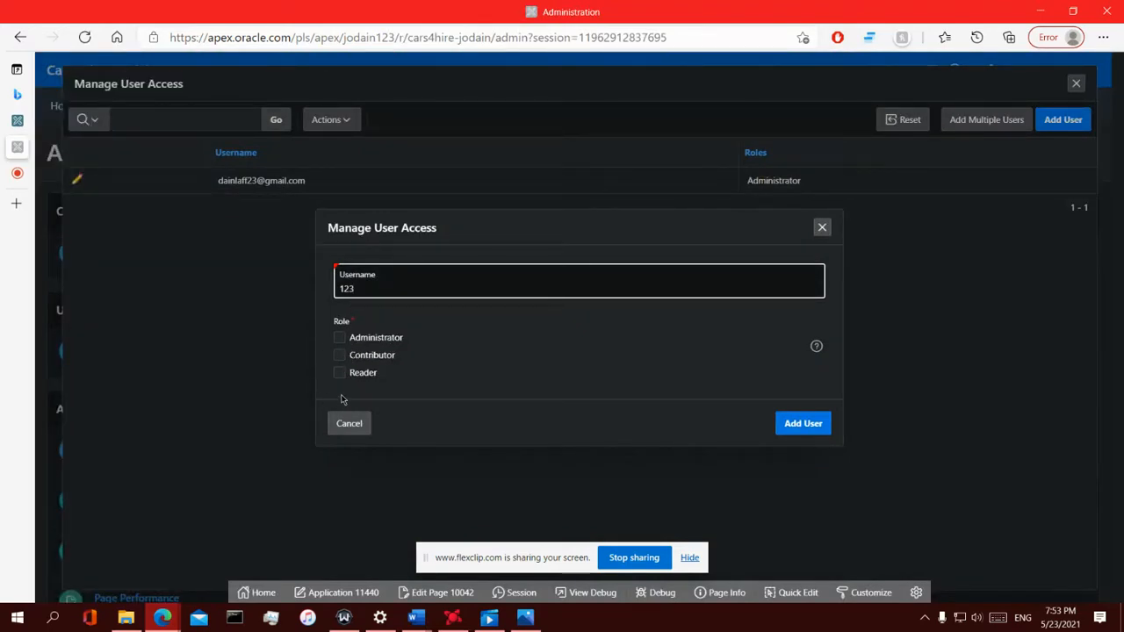
pyautogui.click(339, 337)
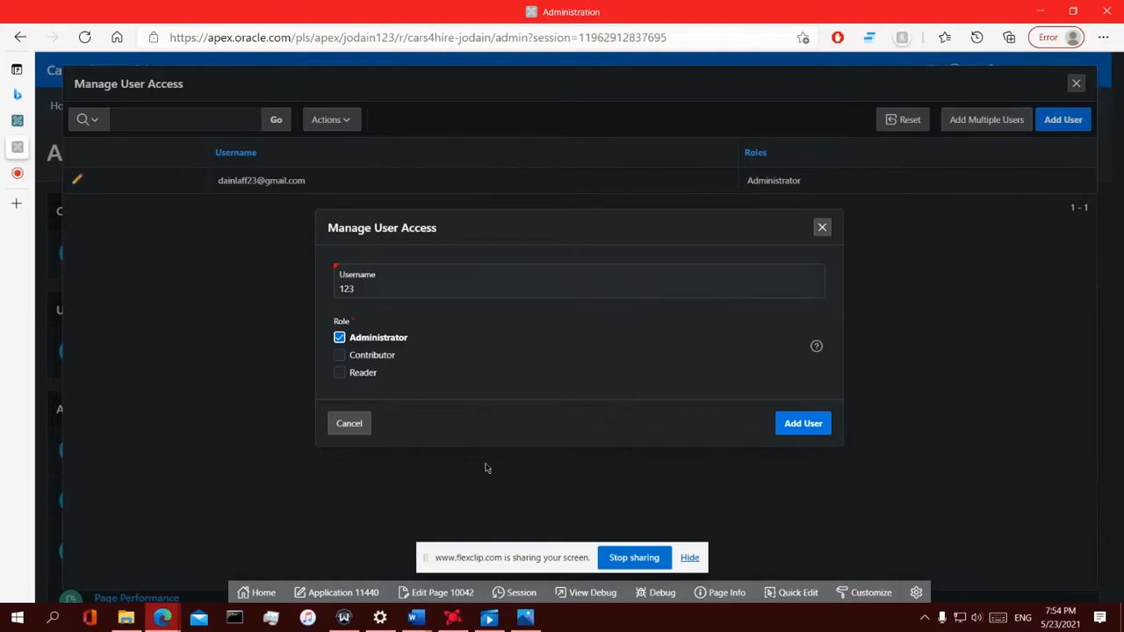
pyautogui.click(802, 424)
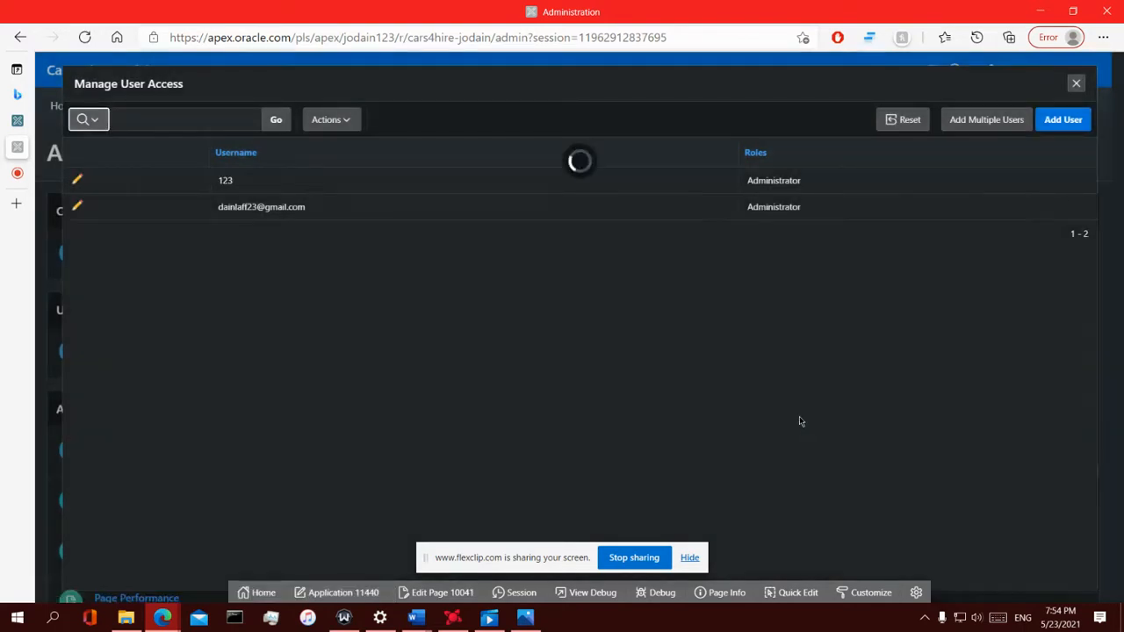
pyautogui.click(1074, 88)
# Sign out of Cars4Hire and enter 123 as the username on the sign-in page
pyautogui.click(1037, 76)
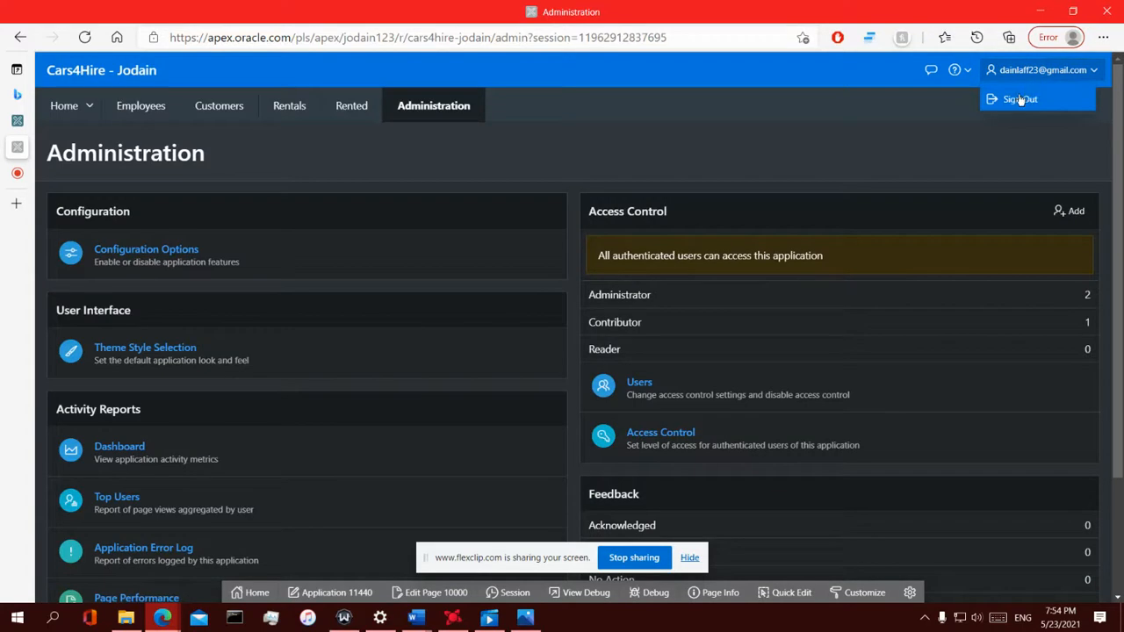
pyautogui.click(1019, 94)
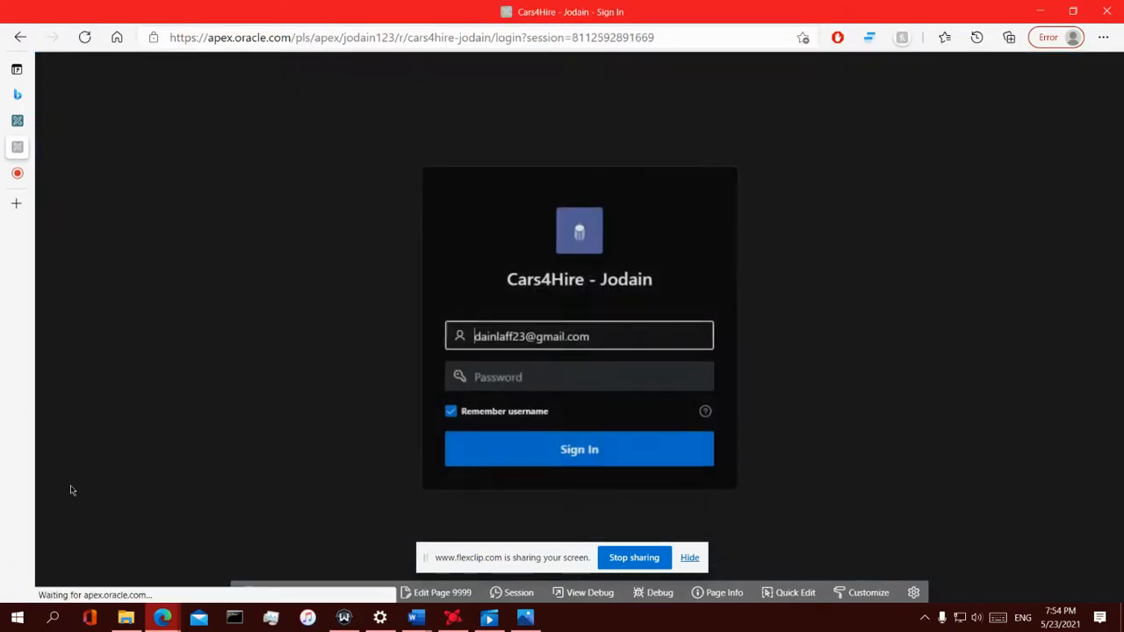
pyautogui.moveTo(594, 336); pyautogui.dragTo(360, 351)
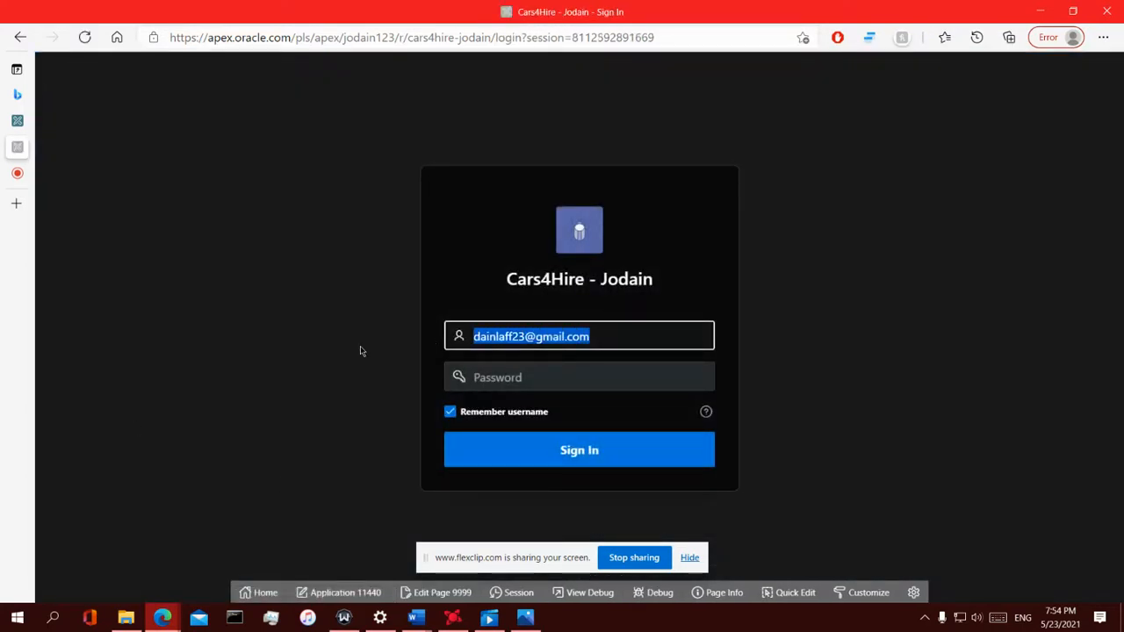
pyautogui.write('123')
# Enter user 123's password, reveal it to check it, and sign in
pyautogui.click(495, 378)
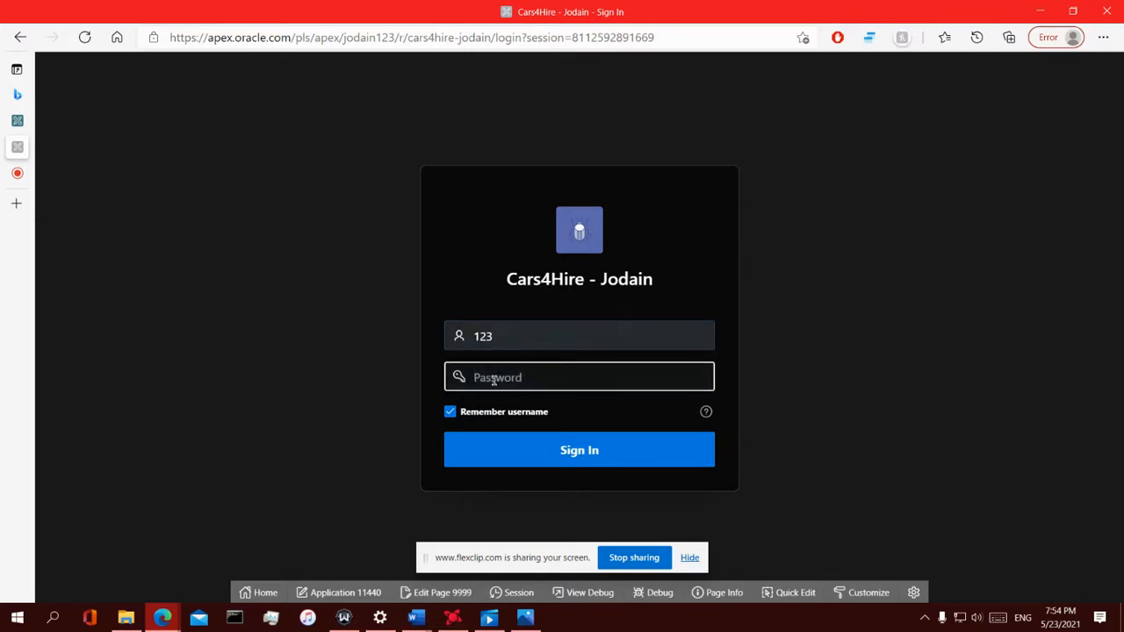
pyautogui.write('1')
pyautogui.press('BackSpace')
pyautogui.write('12345678')
pyautogui.click(699, 377)
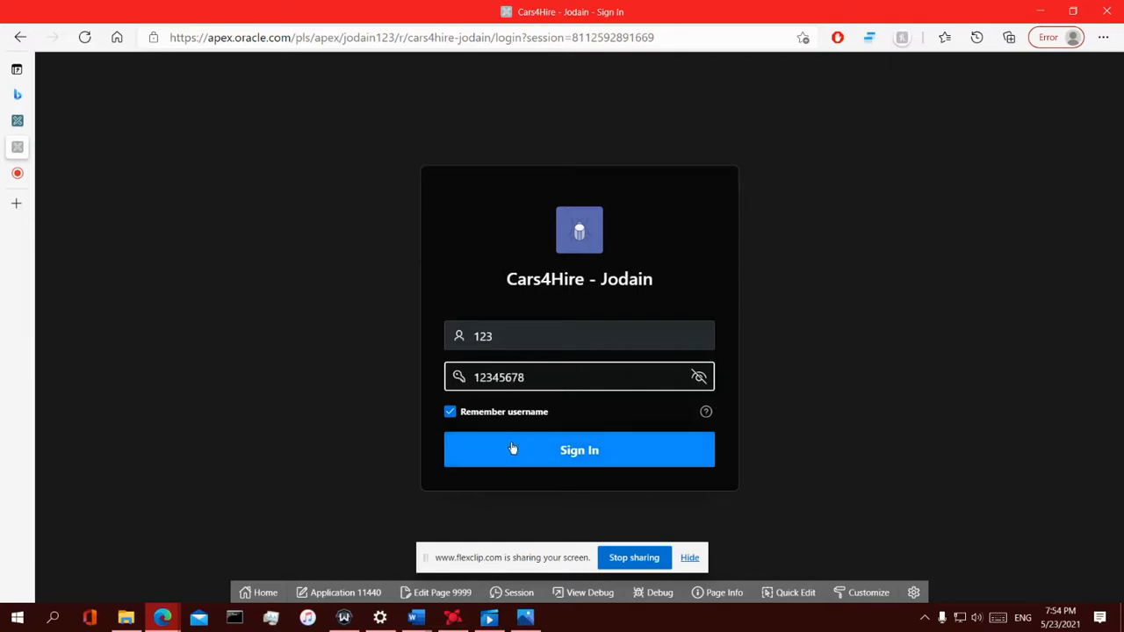
pyautogui.click(479, 458)
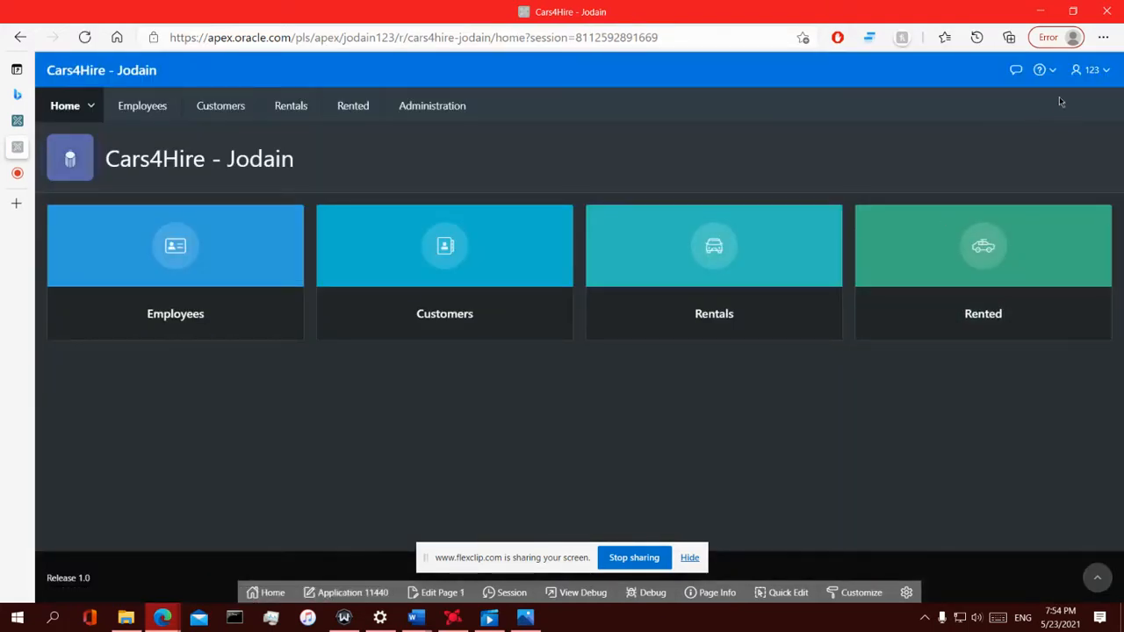
# In Administration > Users, switch user 123 from Administrator to the Reader role and apply
pyautogui.click(1088, 74)
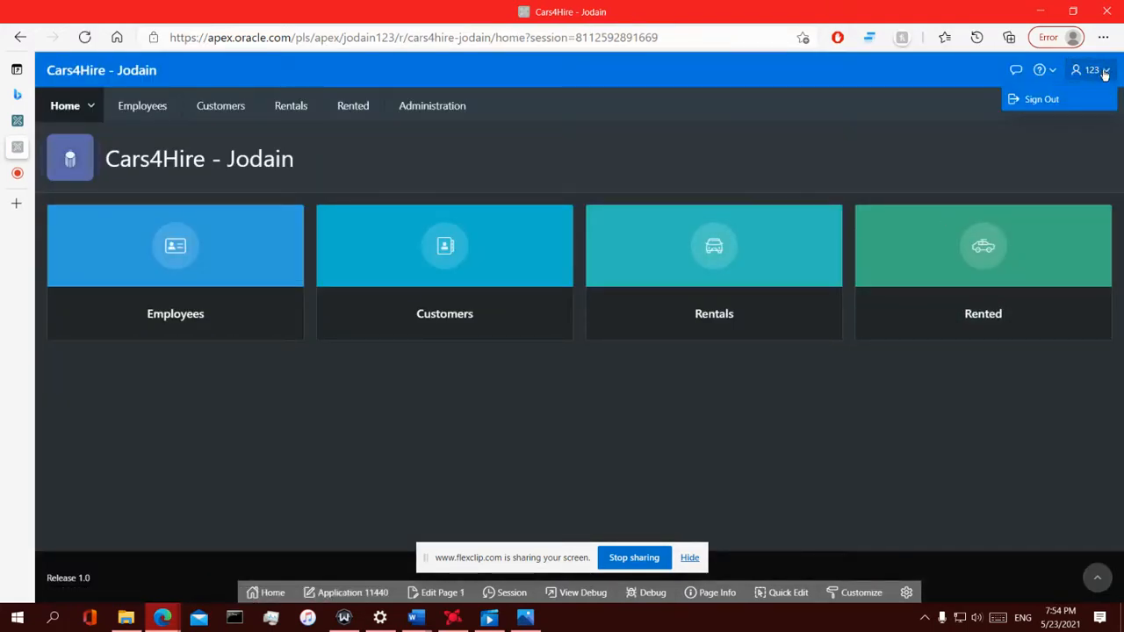
pyautogui.click(448, 112)
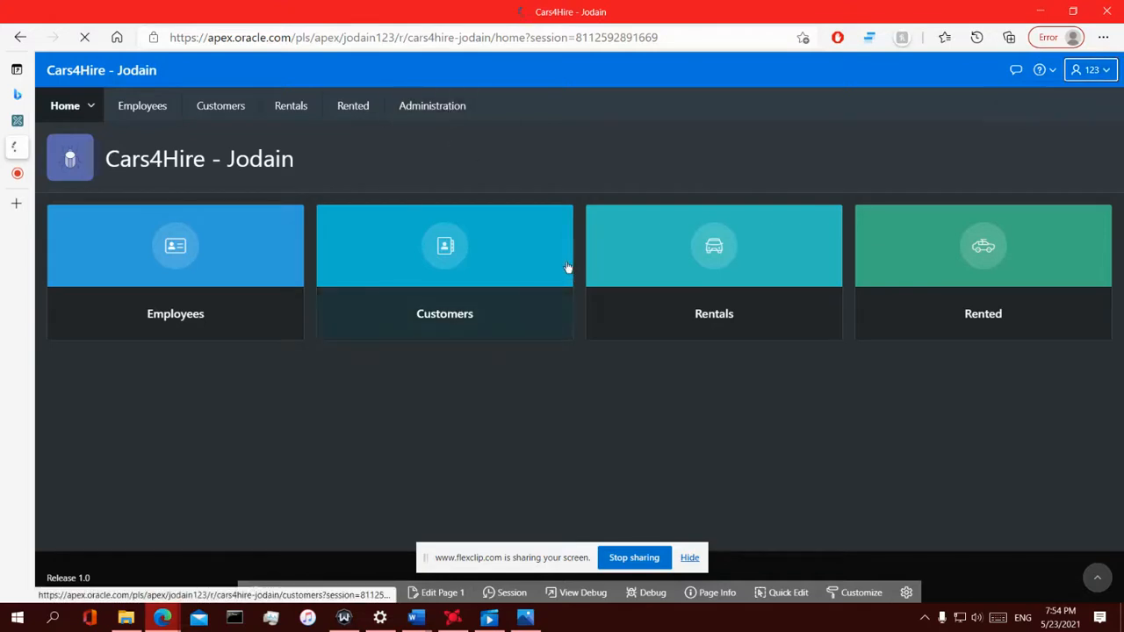
pyautogui.scroll(-1, 673, 430)
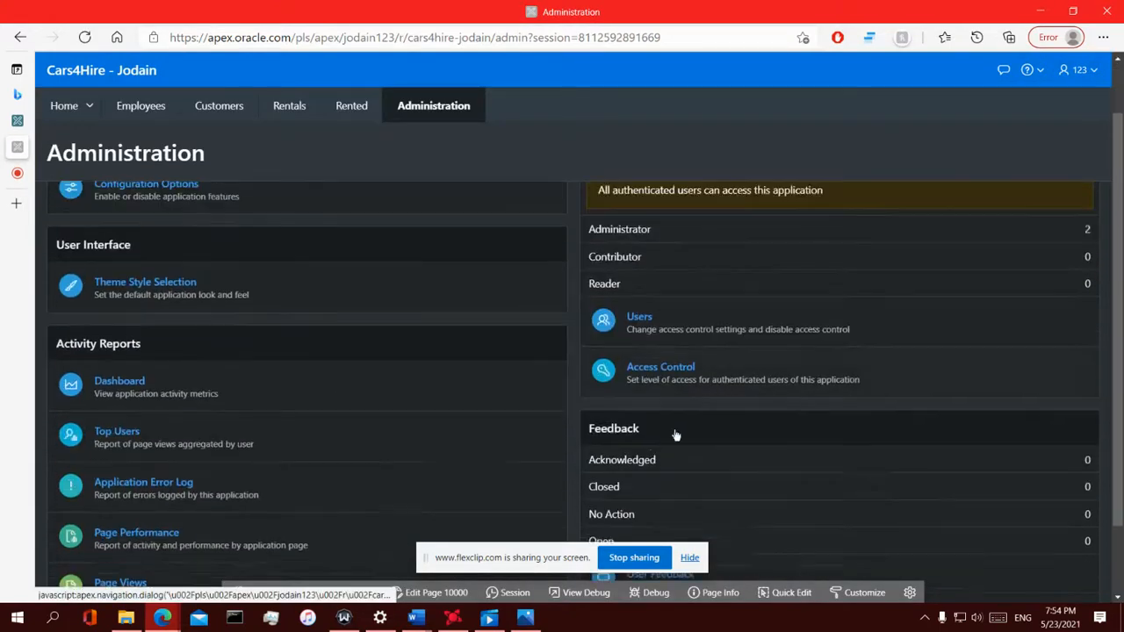
pyautogui.click(629, 313)
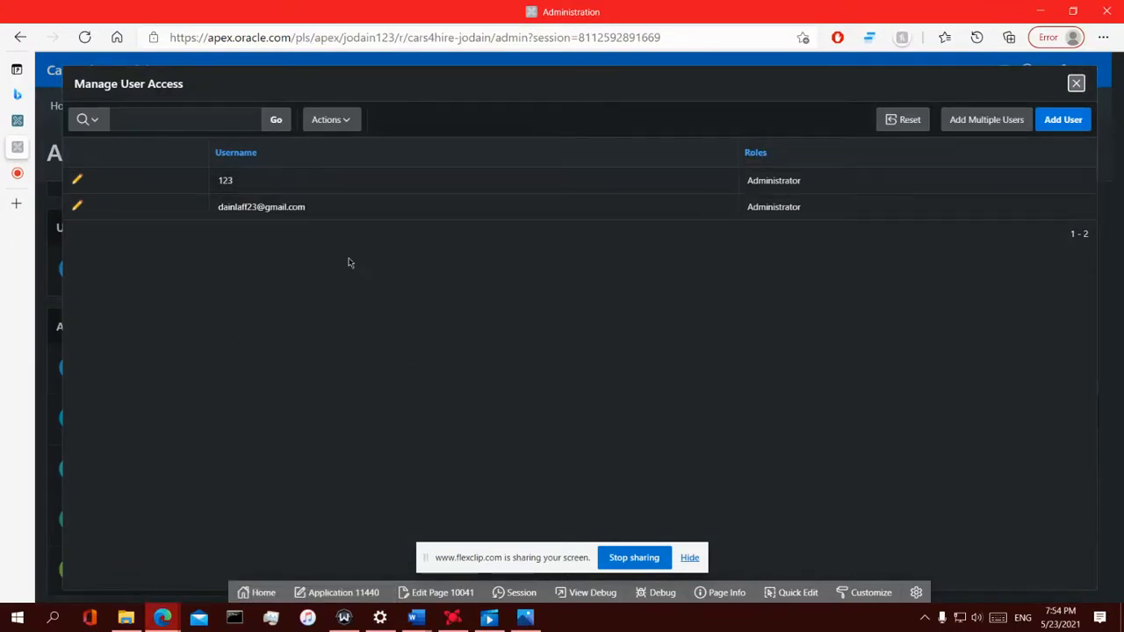
pyautogui.click(75, 181)
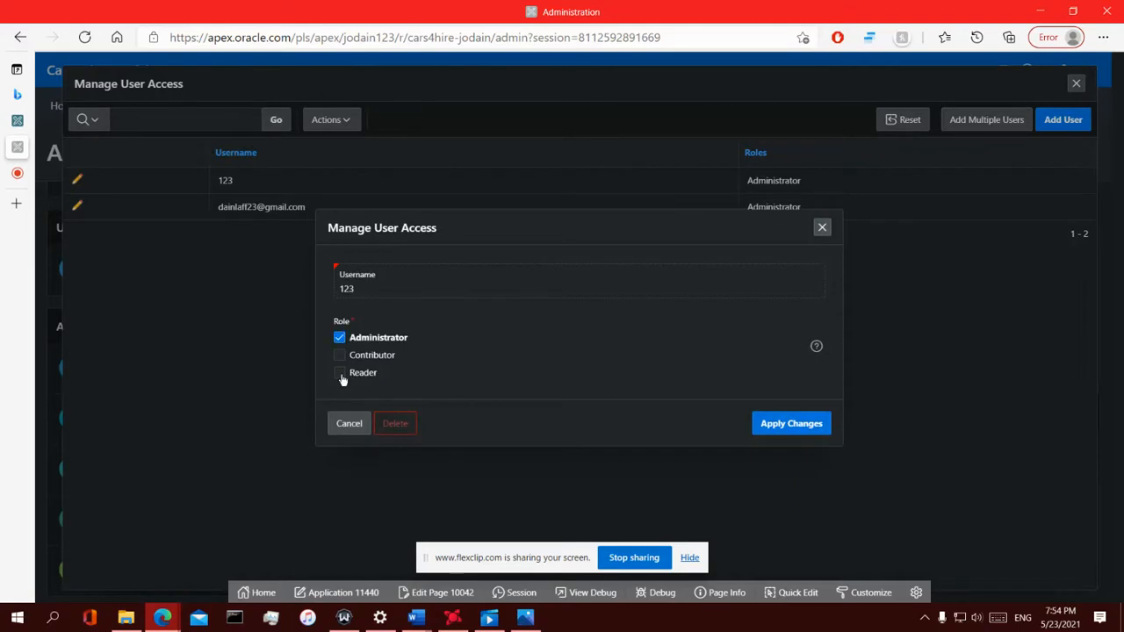
pyautogui.click(341, 375)
pyautogui.click(341, 340)
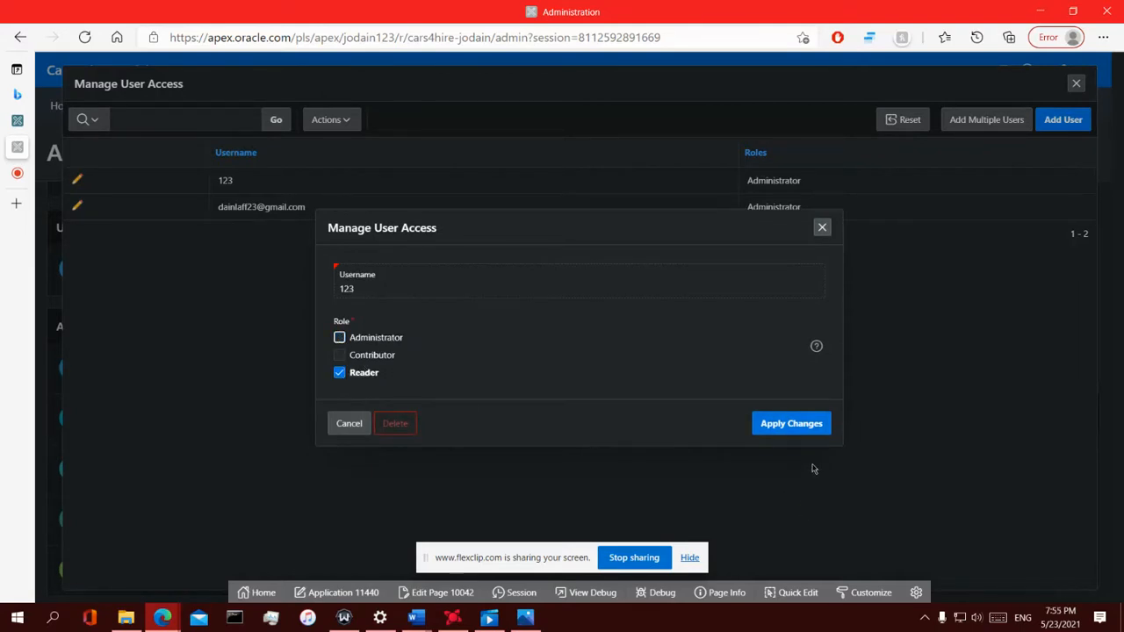
pyautogui.click(794, 428)
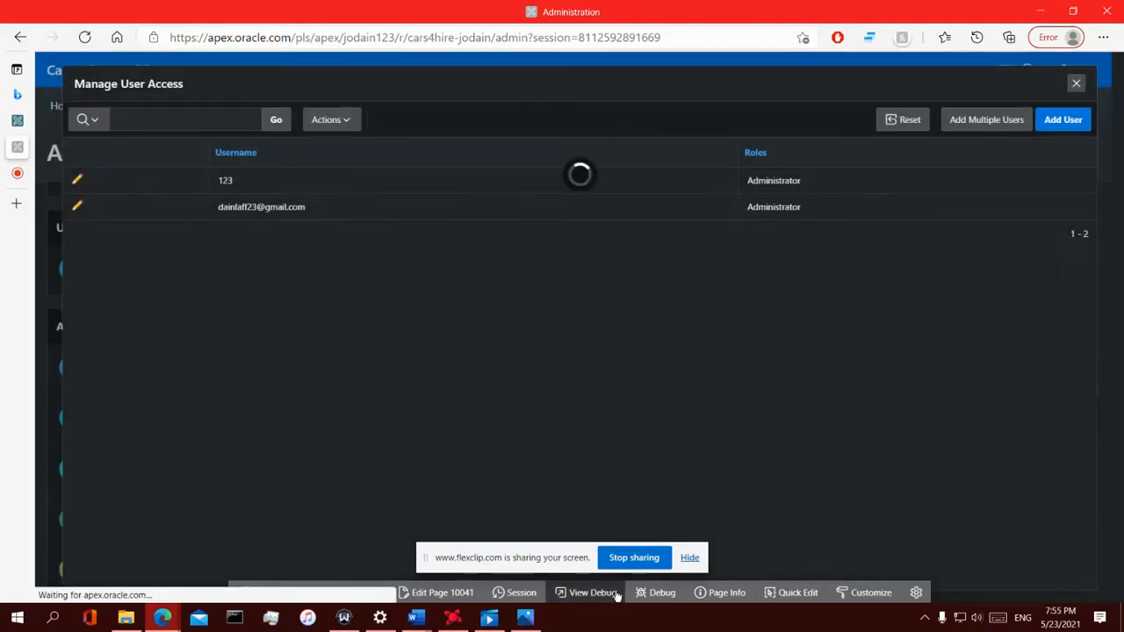
# Return to the Cars4Hire home page and open the Employees page
pyautogui.click(1076, 83)
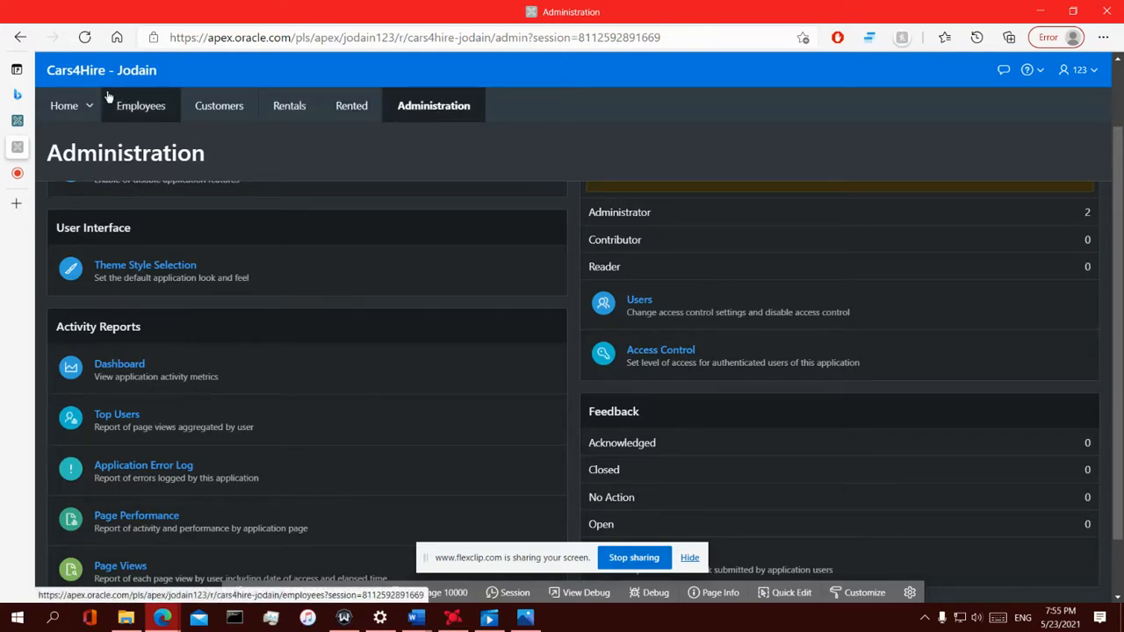
pyautogui.click(80, 110)
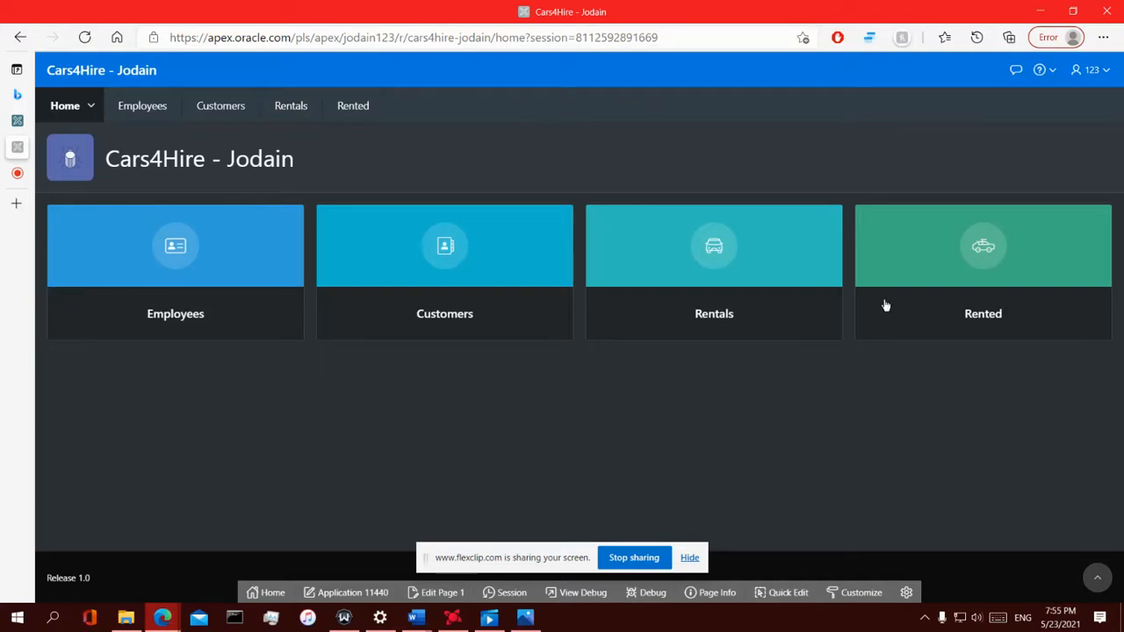
pyautogui.click(206, 291)
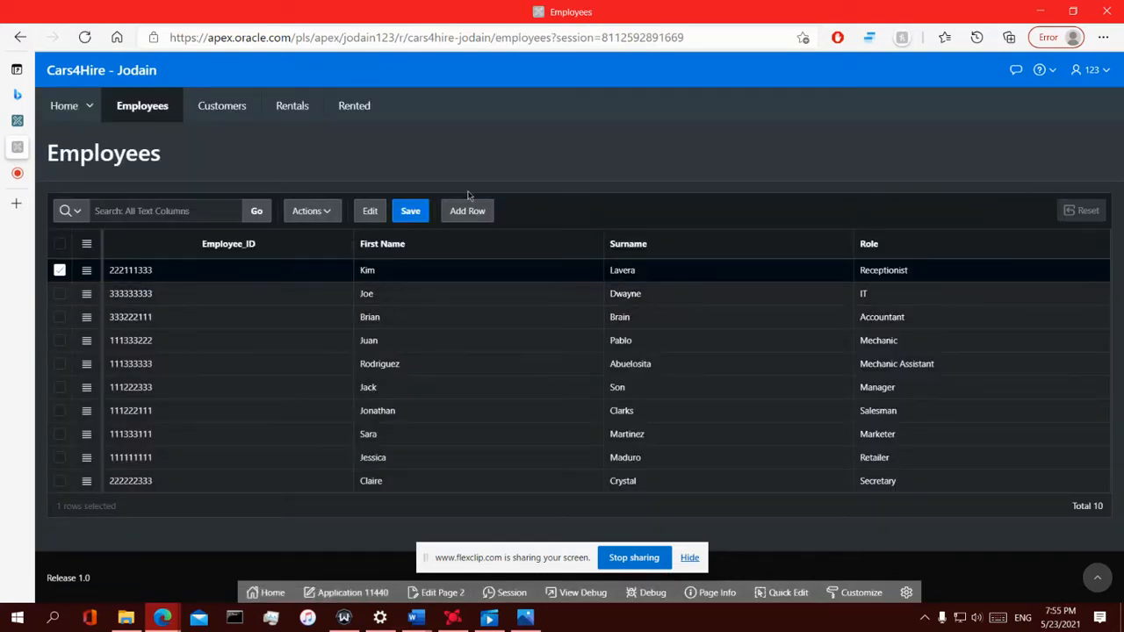
# Add a new employee row with Employee_ID t1000, then return to the Employees tab
pyautogui.click(465, 211)
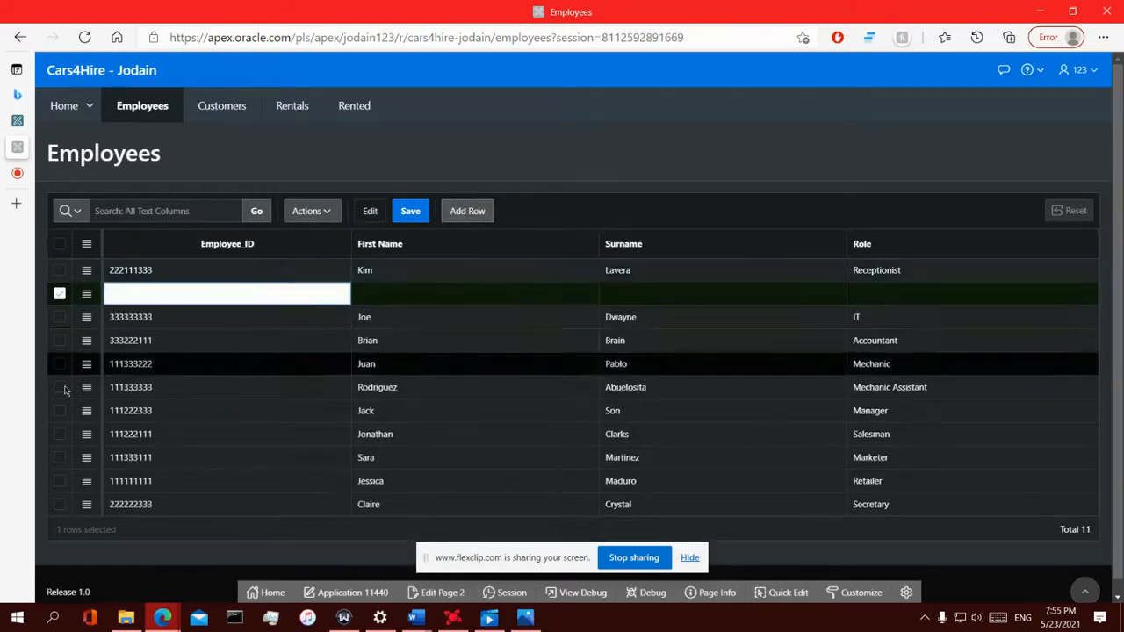
pyautogui.moveTo(14, 92)
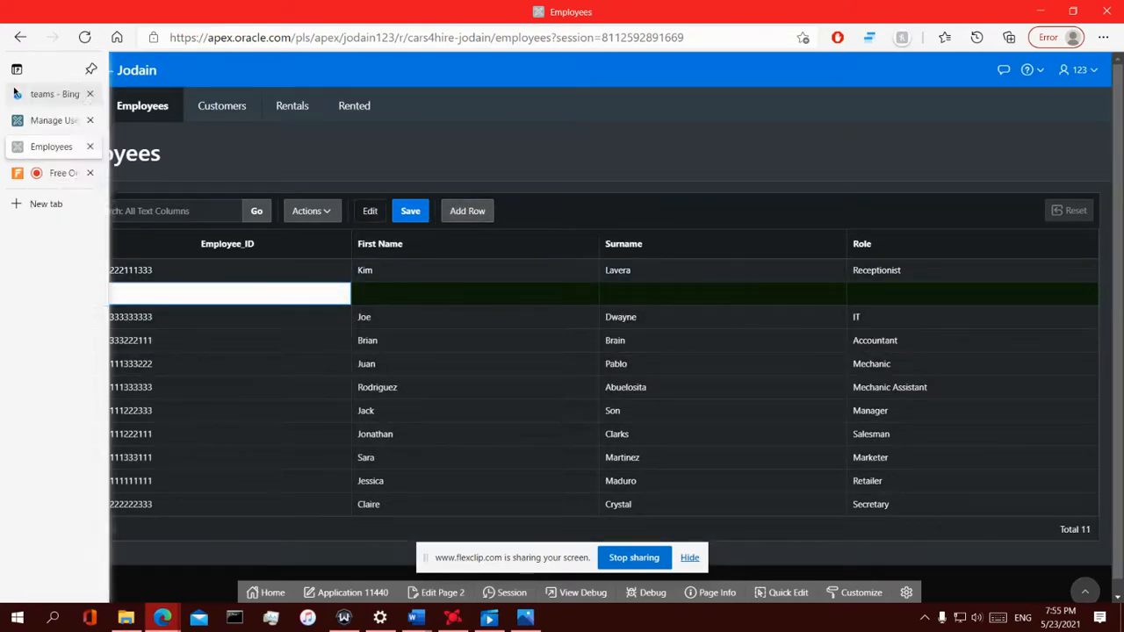
pyautogui.click(55, 174)
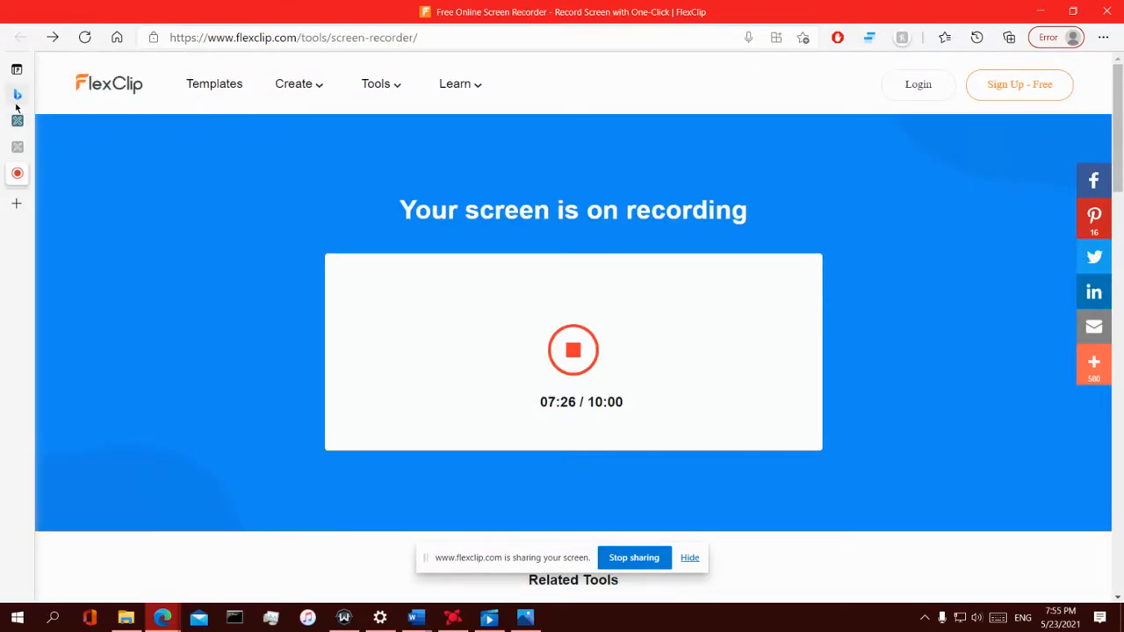
pyautogui.moveTo(16, 105)
pyautogui.click(55, 120)
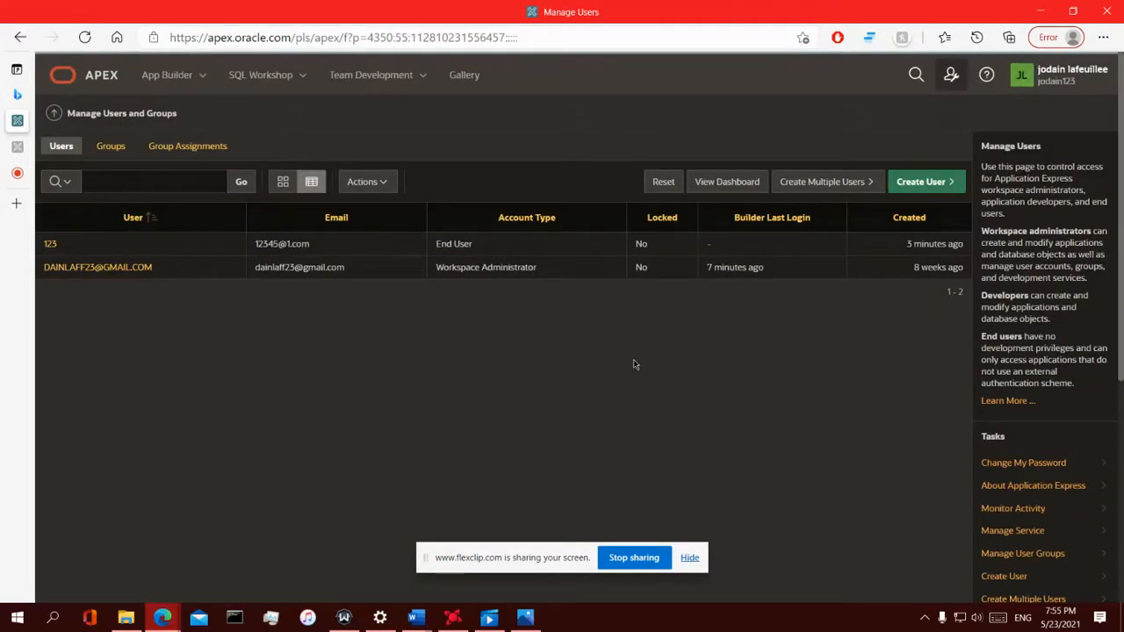
pyautogui.moveTo(16, 98)
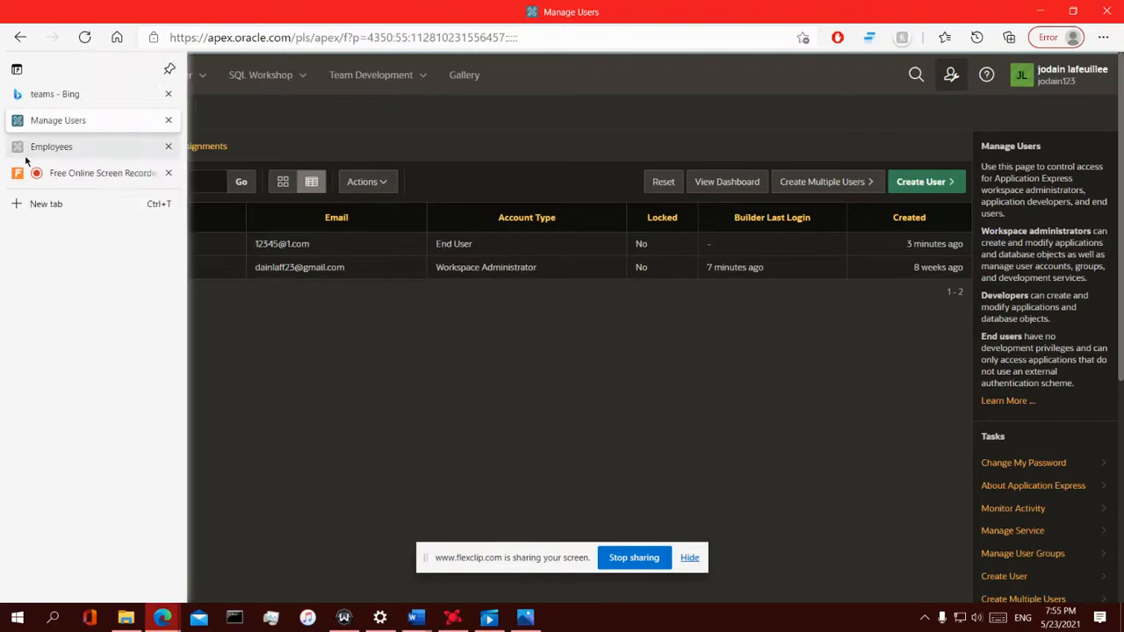
pyautogui.click(53, 146)
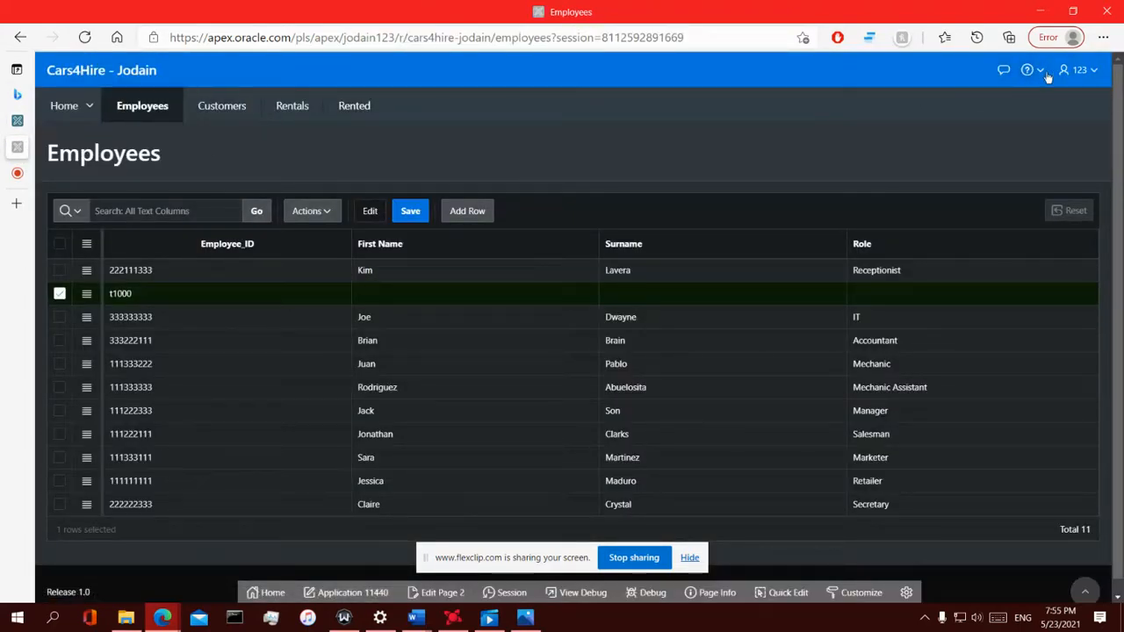
# Sign out of Cars4Hire, choosing Leave to discard the unsaved row
pyautogui.click(1087, 81)
pyautogui.click(1023, 101)
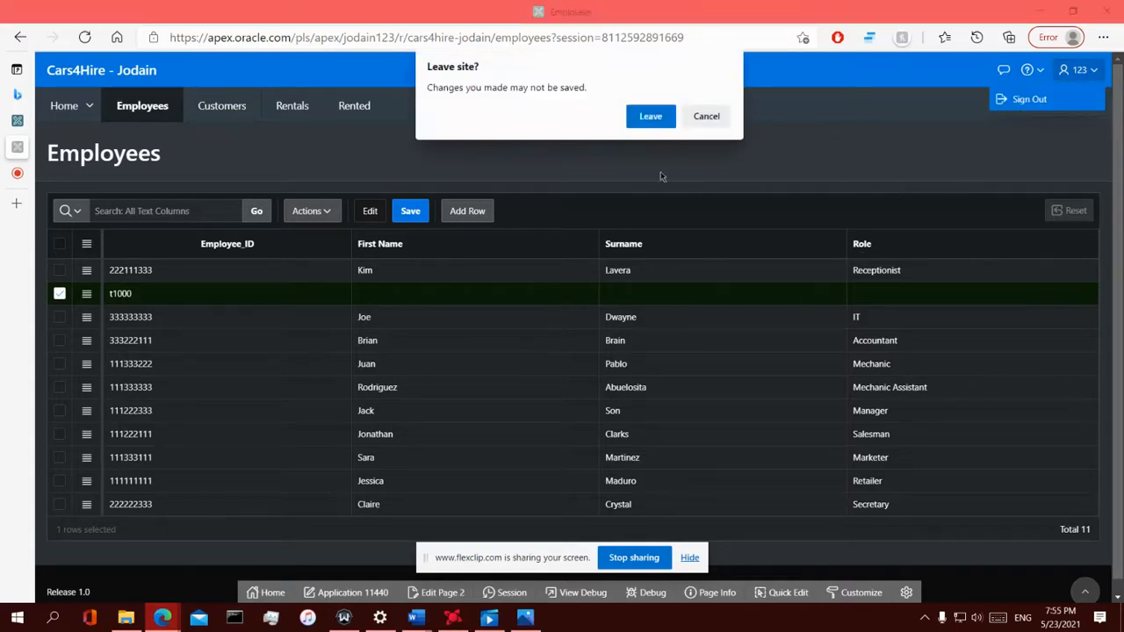
pyautogui.click(650, 116)
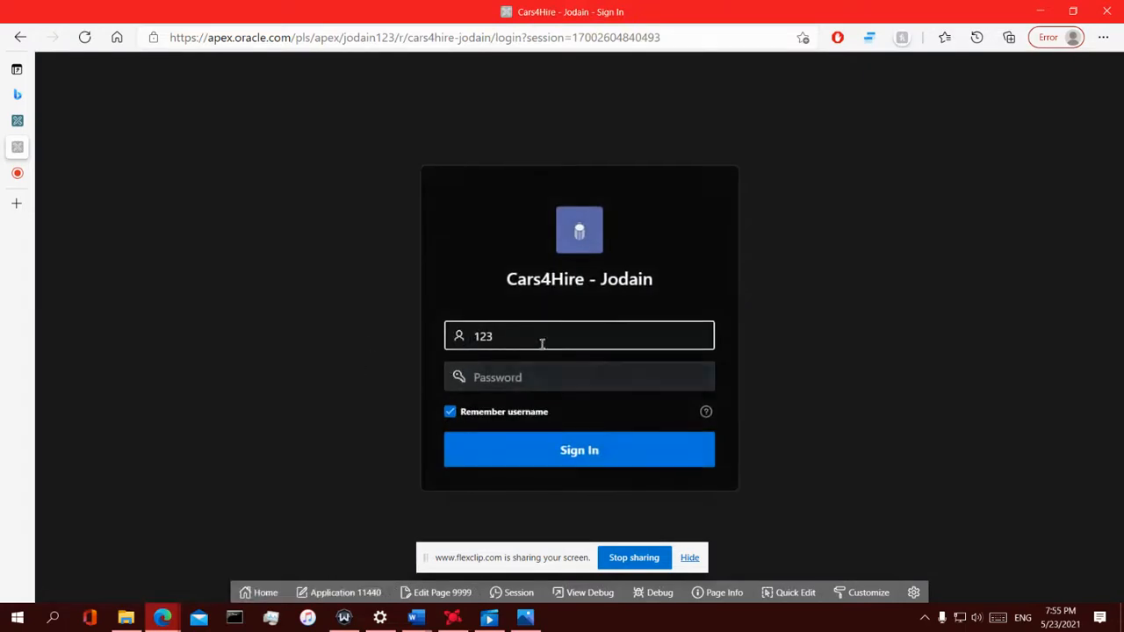
# Sign in to Cars4Hire with the administrator's e-mail and password
pyautogui.moveTo(527, 335); pyautogui.dragTo(454, 334)
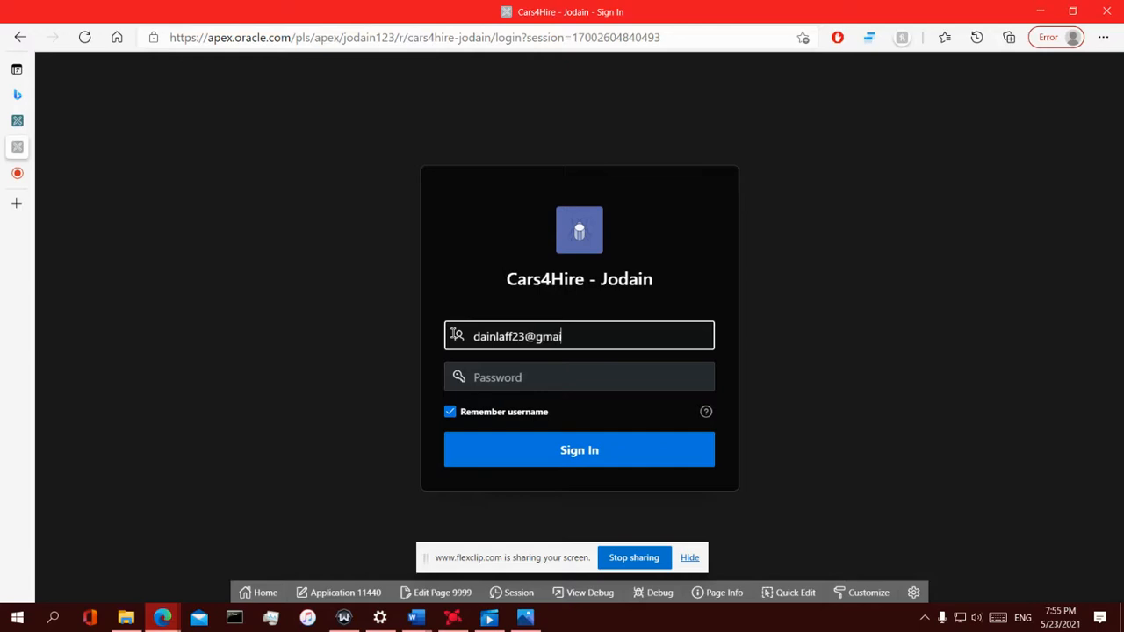
pyautogui.press('Tab')
pyautogui.write('12')
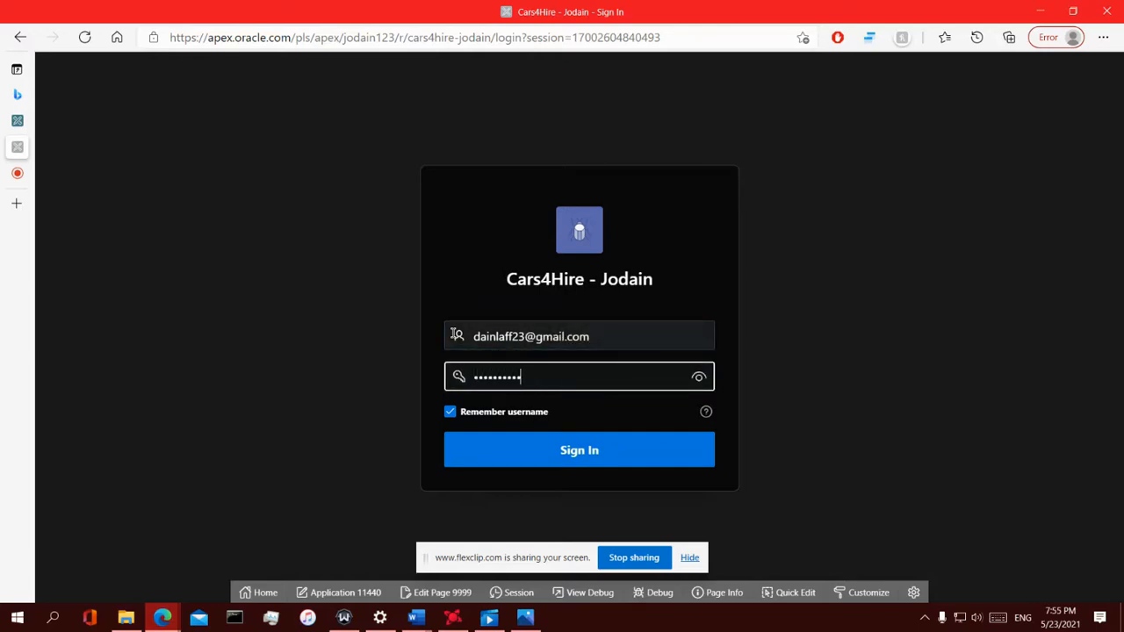
pyautogui.press('Return')
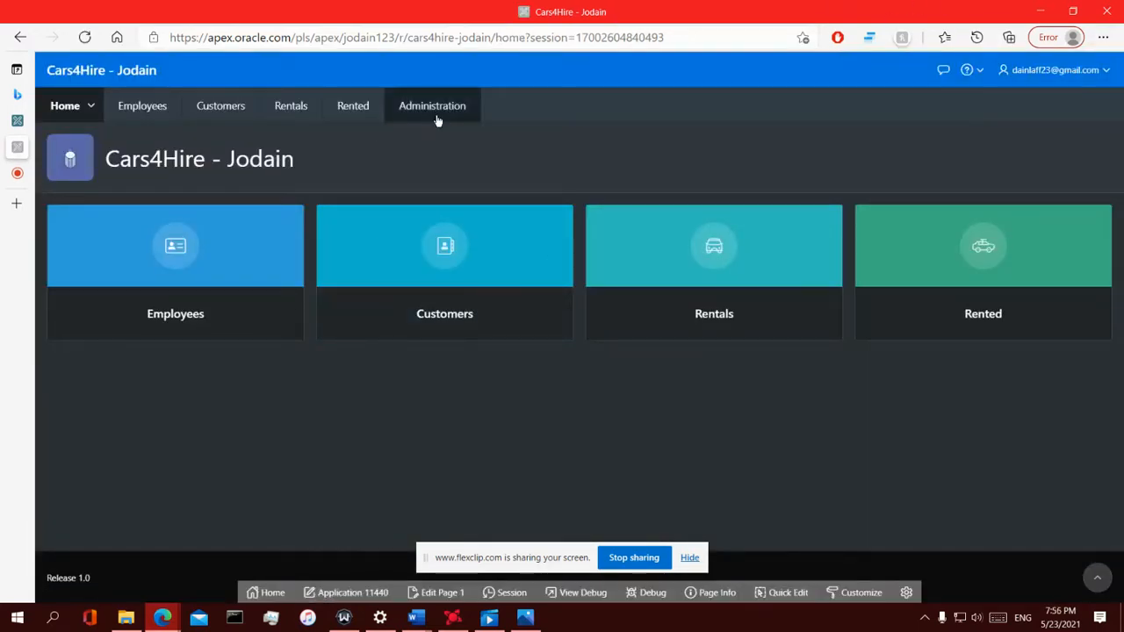
# Delete user 123's access entry from the app's Users list, then sign out
pyautogui.click(608, 211)
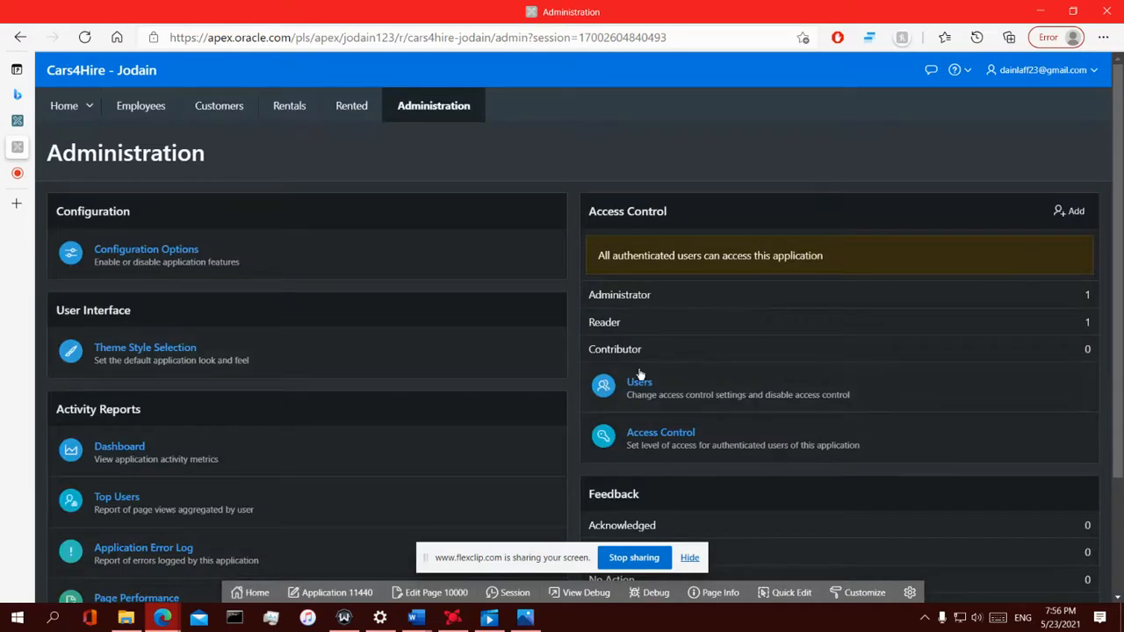
pyautogui.click(639, 378)
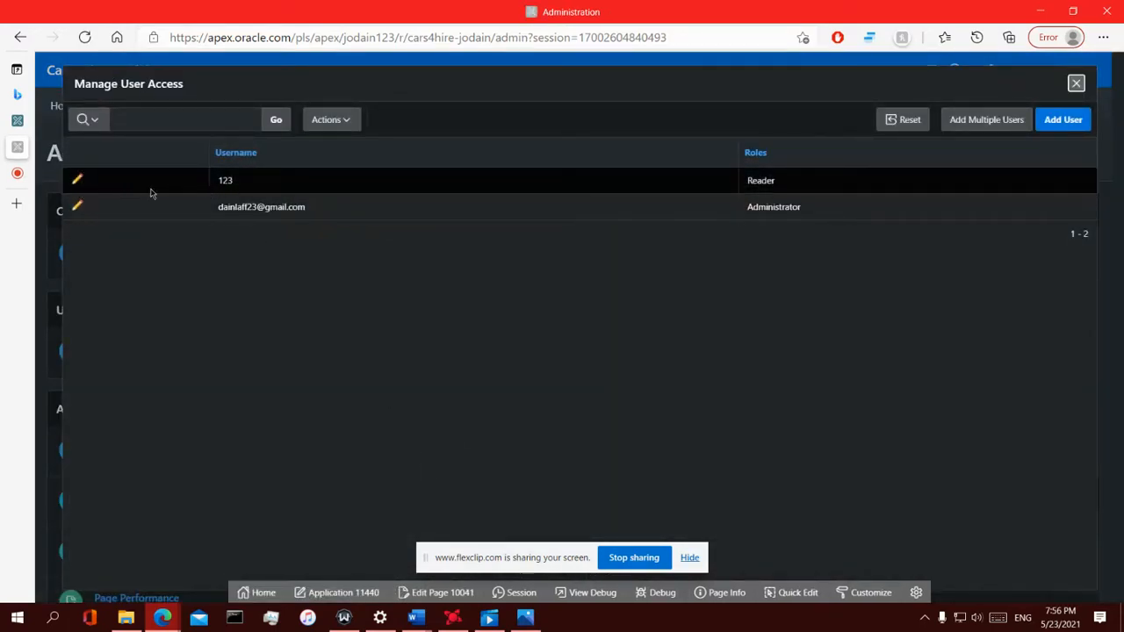
pyautogui.click(76, 179)
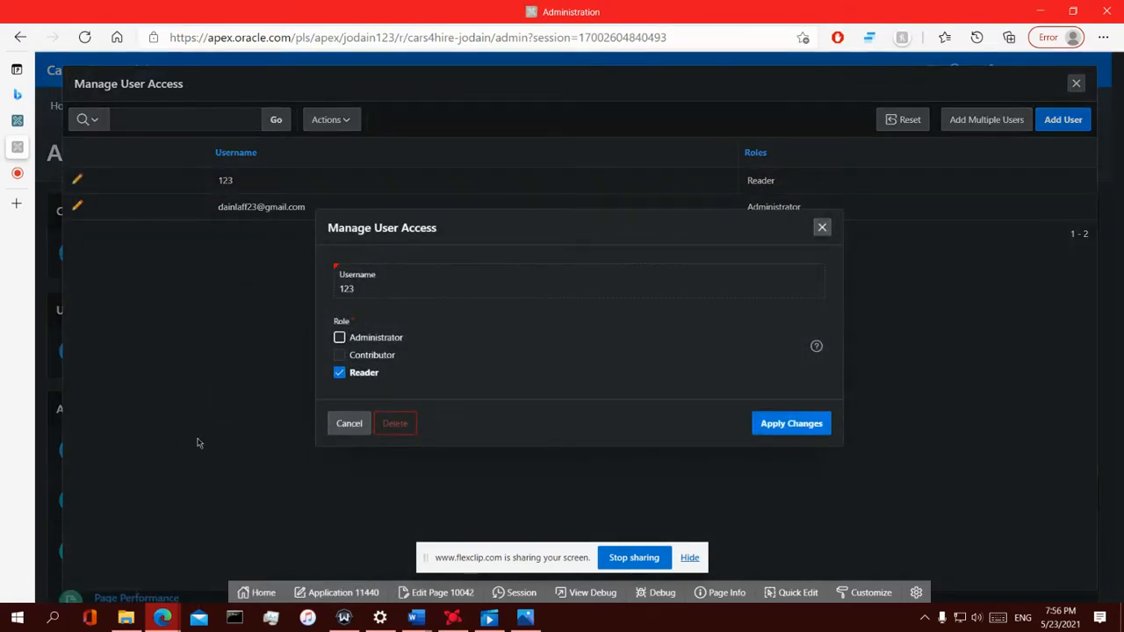
pyautogui.click(395, 423)
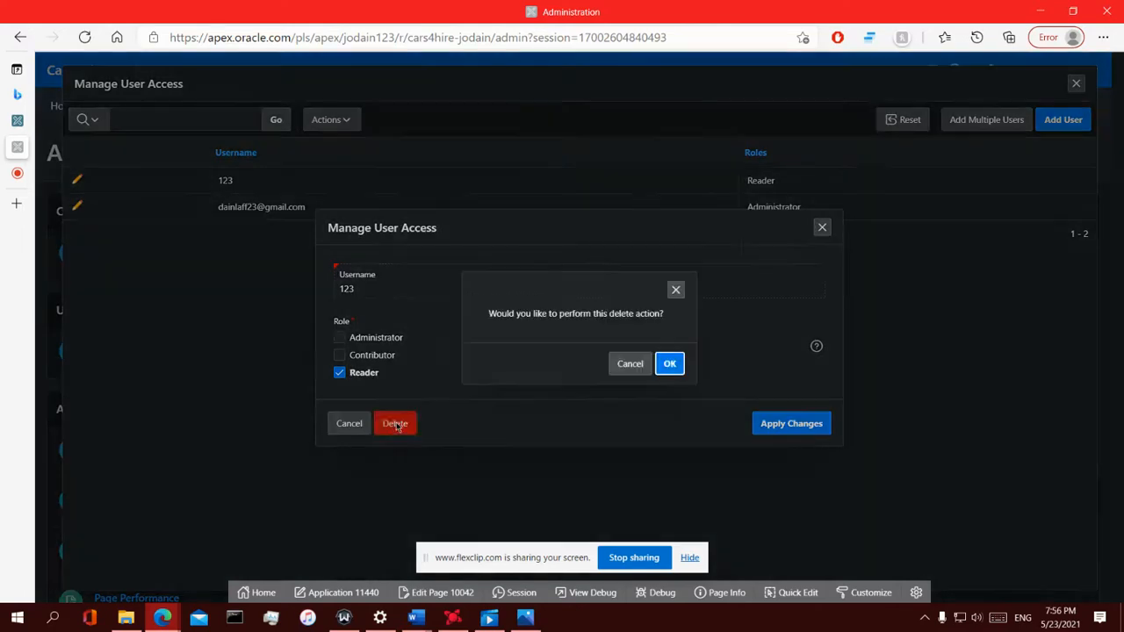
pyautogui.click(678, 364)
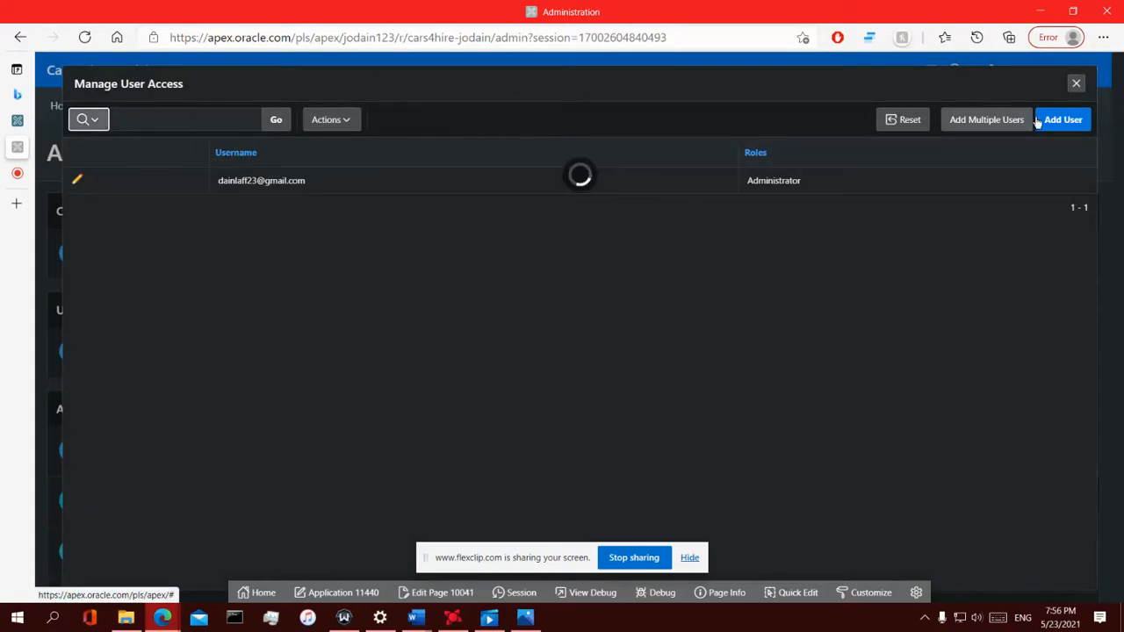
pyautogui.click(1076, 85)
pyautogui.click(1023, 75)
pyautogui.click(1007, 107)
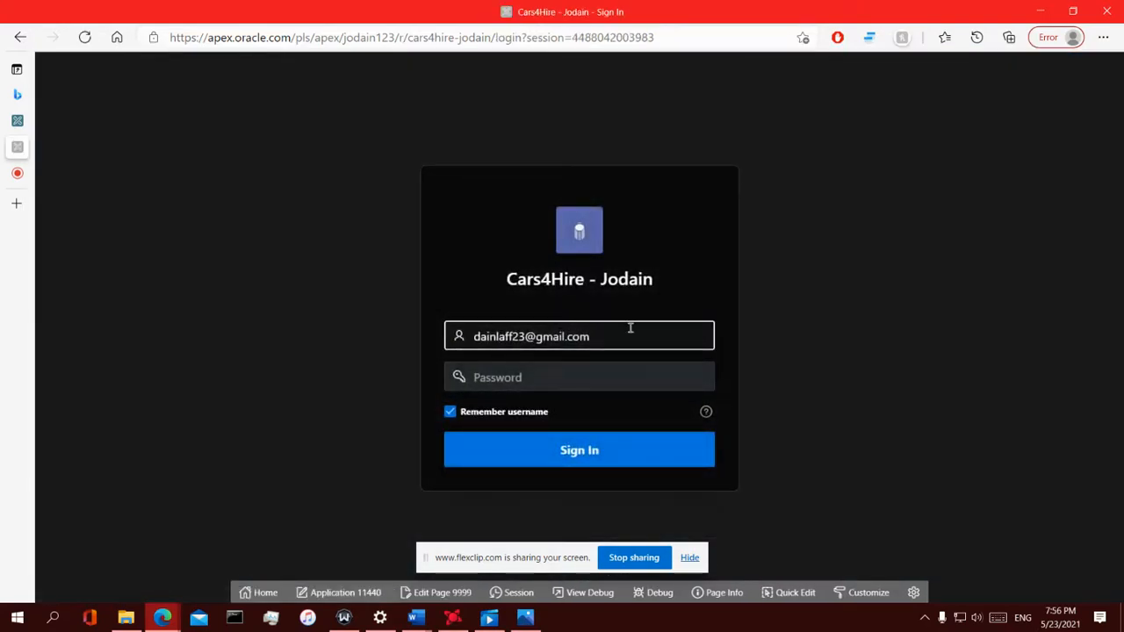
# Sign in to Cars4Hire as user 123 with its password
pyautogui.tripleClick(629, 335)
pyautogui.write('123')
pyautogui.click(533, 378)
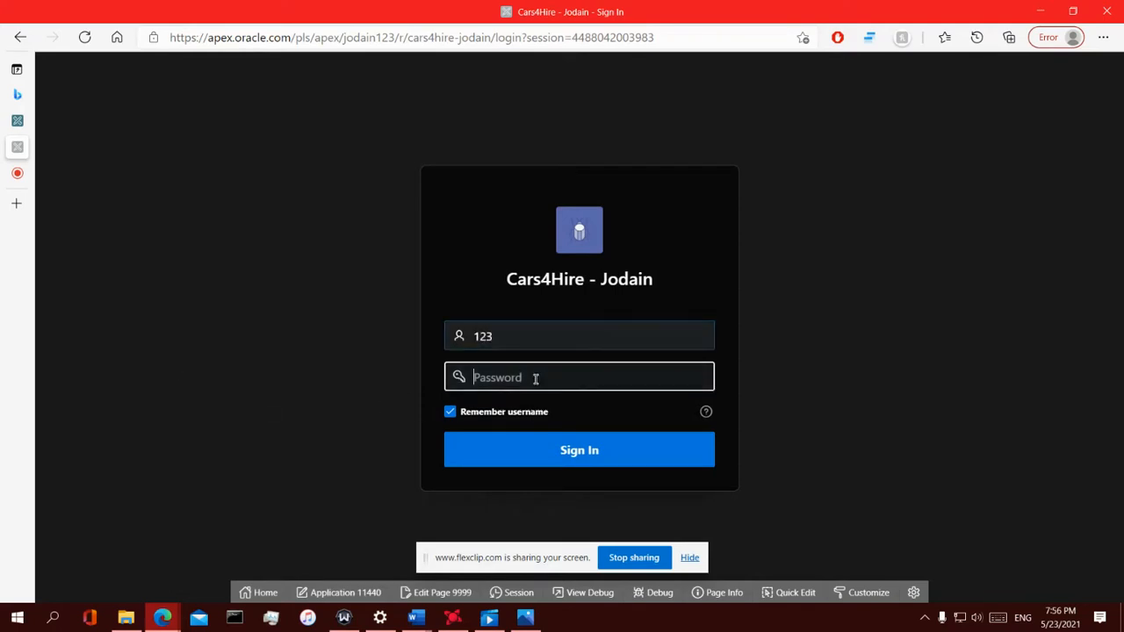
pyautogui.write('1')
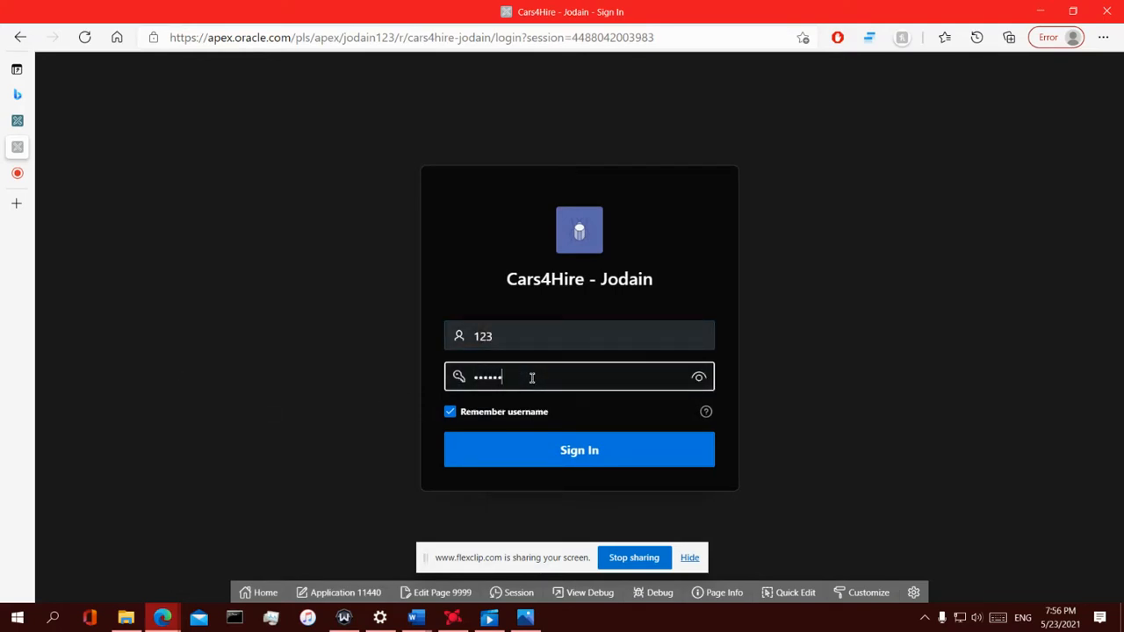
pyautogui.click(552, 453)
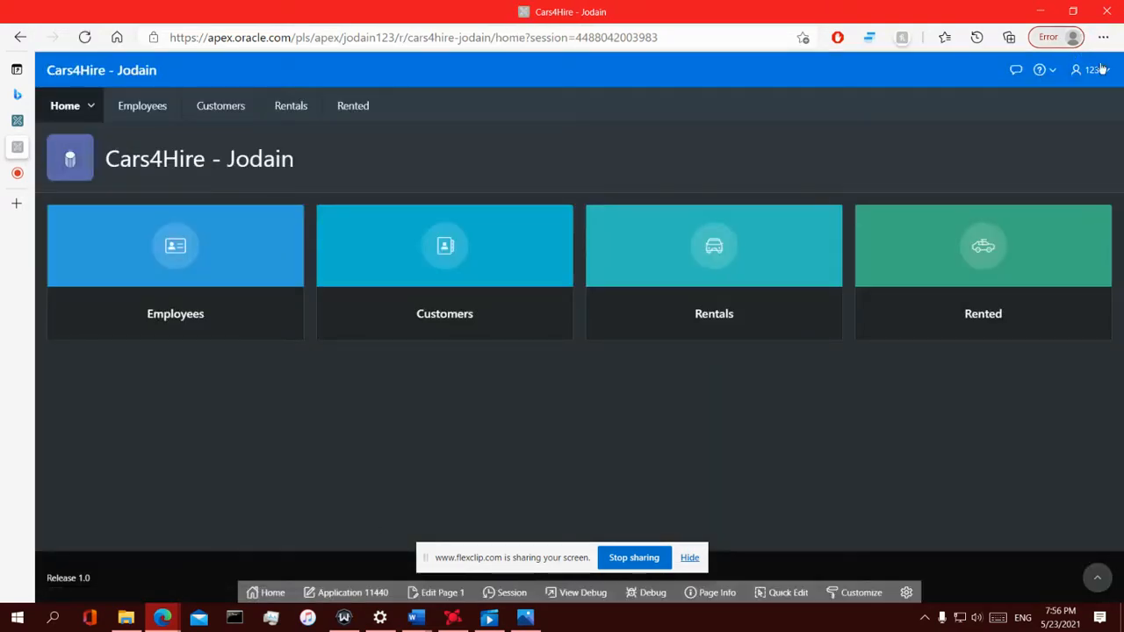
# Browse the user and help menus, open the Rented page, then go to the Manage Users tab
pyautogui.click(1108, 70)
pyautogui.click(1039, 72)
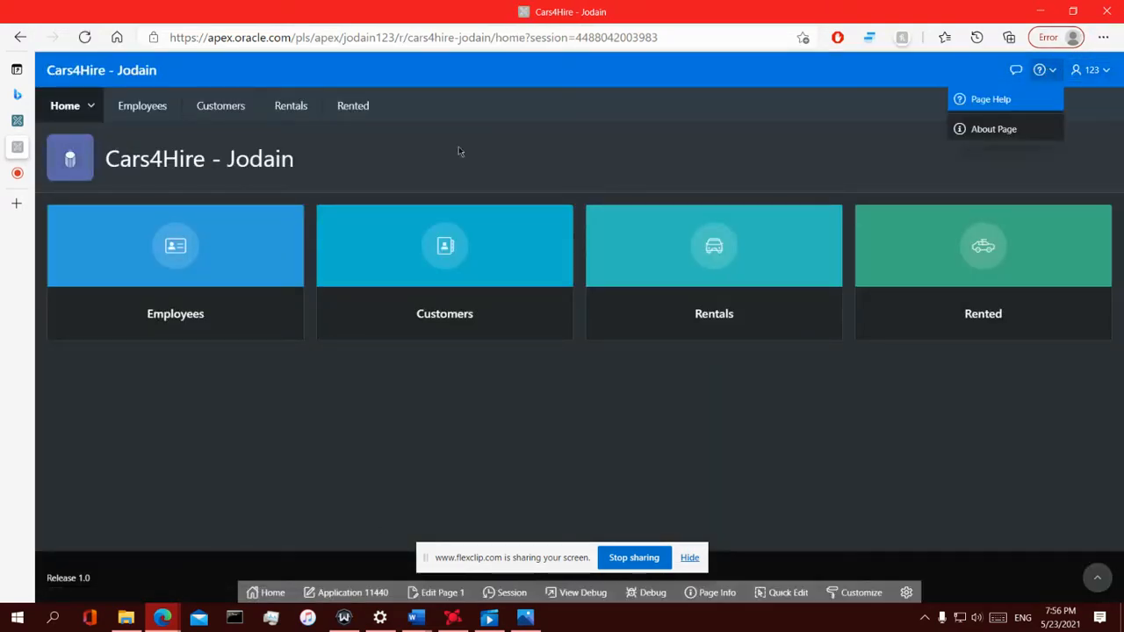
pyautogui.click(363, 104)
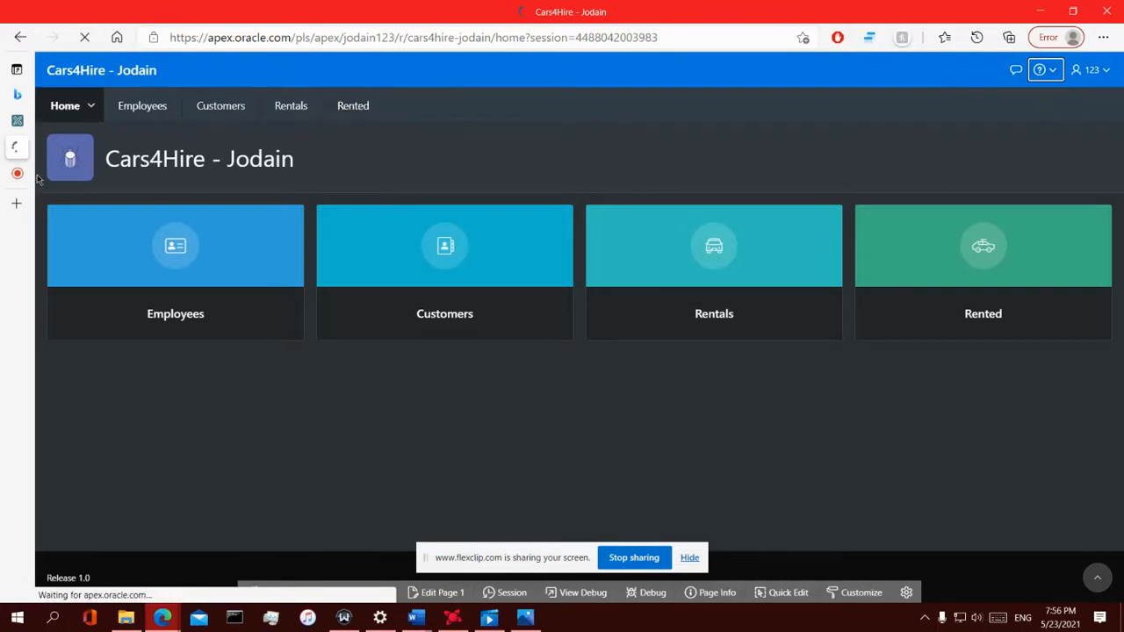
pyautogui.moveTo(18, 126)
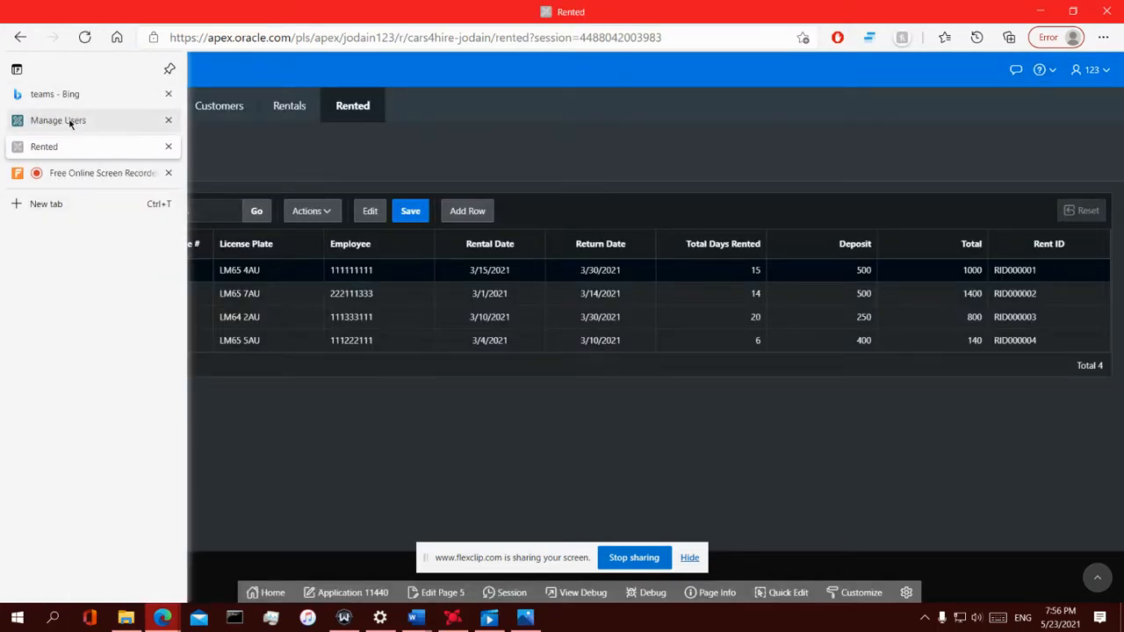
pyautogui.click(71, 123)
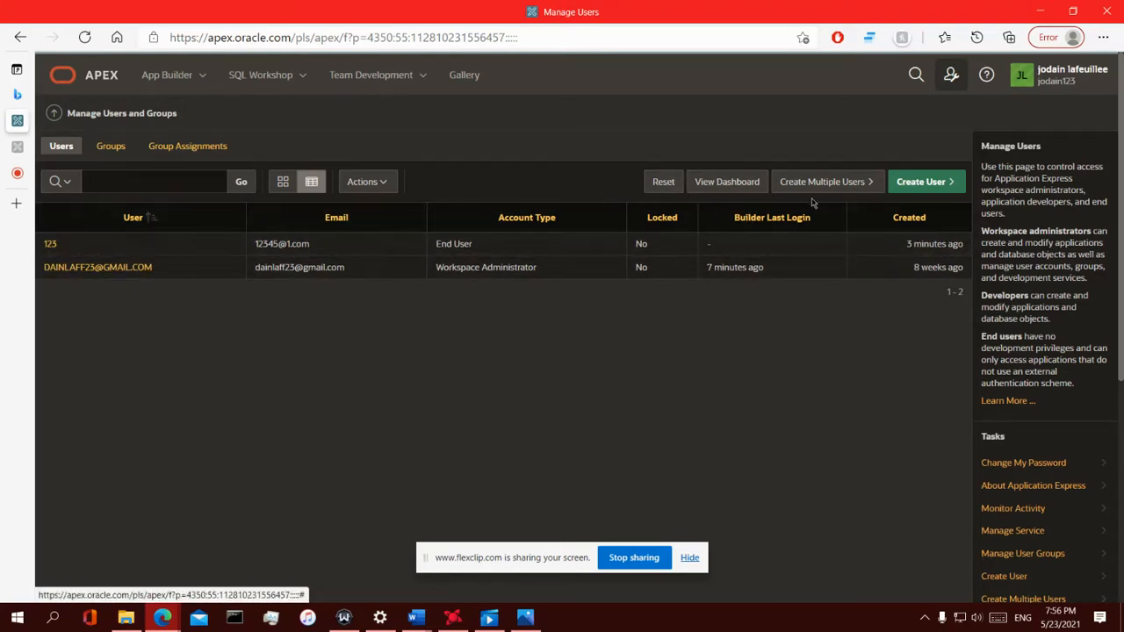
# Delete workspace user 123 and confirm the deletion
pyautogui.click(50, 245)
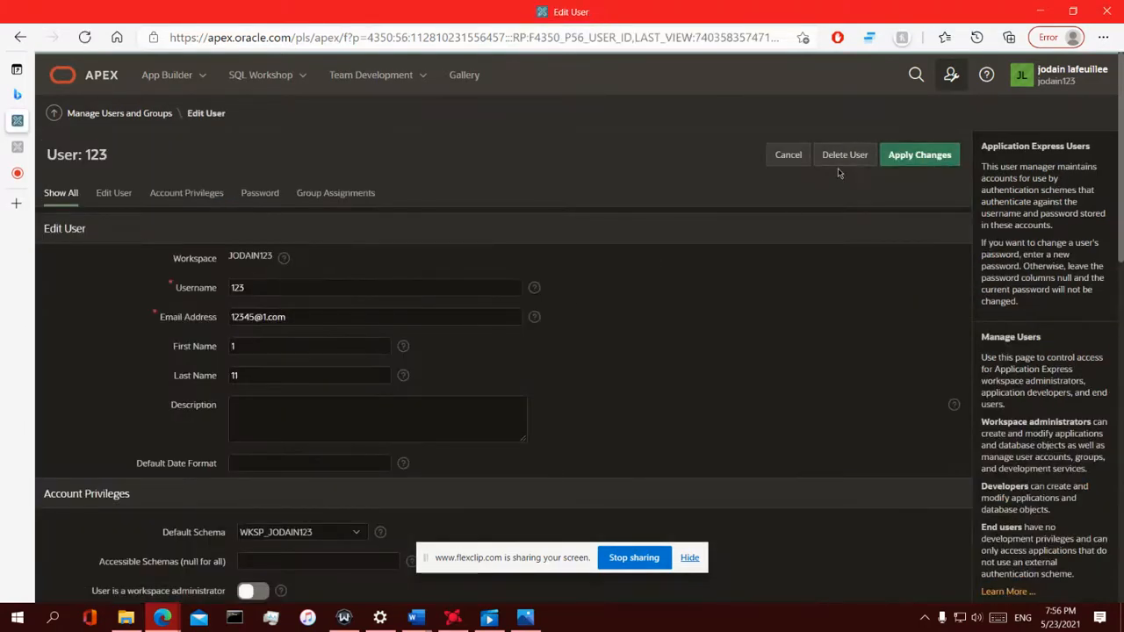
pyautogui.click(838, 170)
pyautogui.click(678, 362)
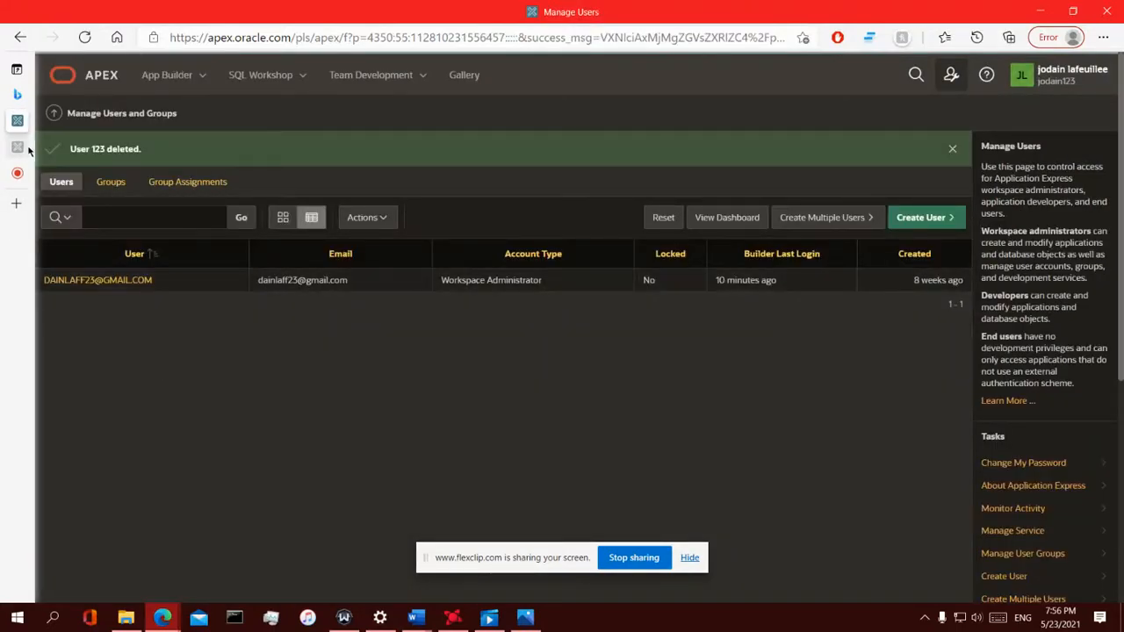
# Sign out of Cars4Hire and retry signing in as 123, getting 'Invalid Login Credentials'
pyautogui.click(61, 146)
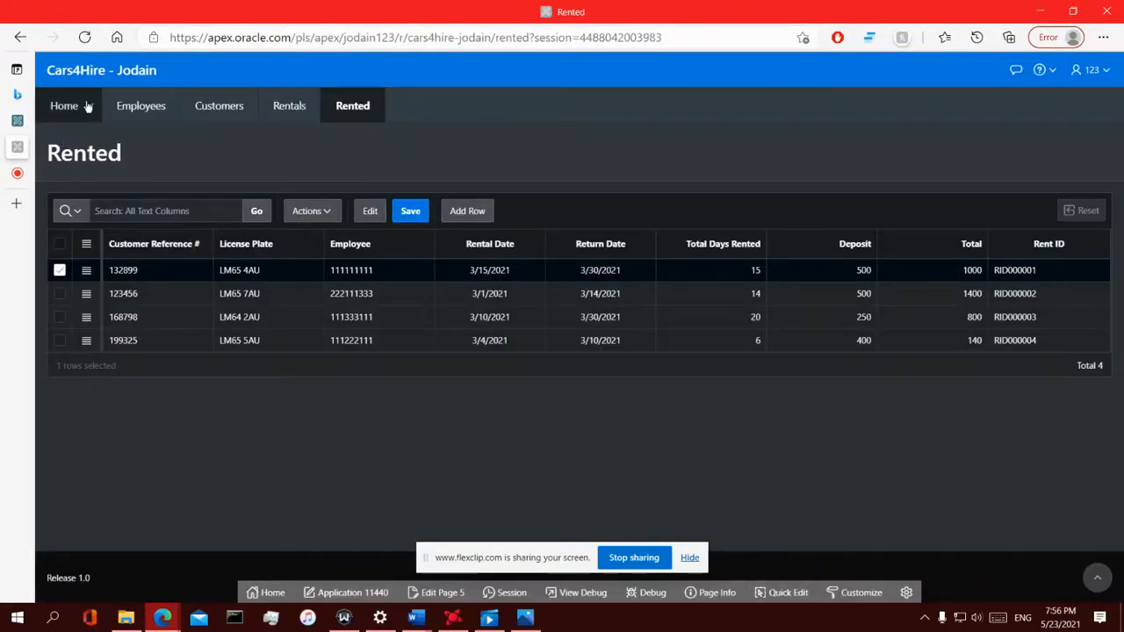
pyautogui.click(150, 109)
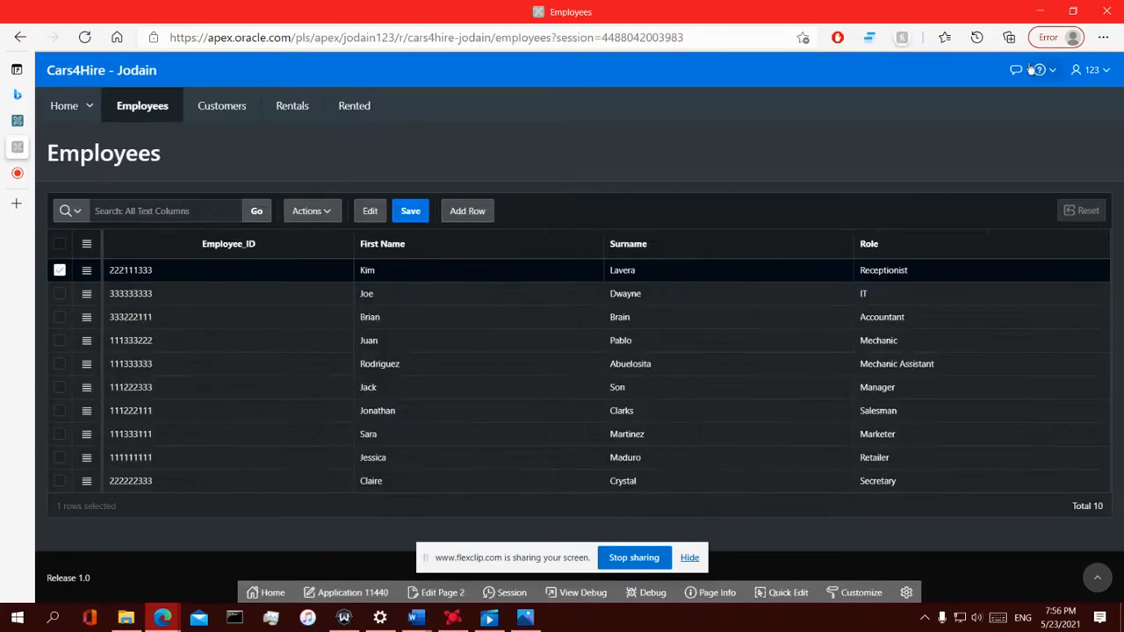
pyautogui.click(1086, 72)
pyautogui.click(1054, 99)
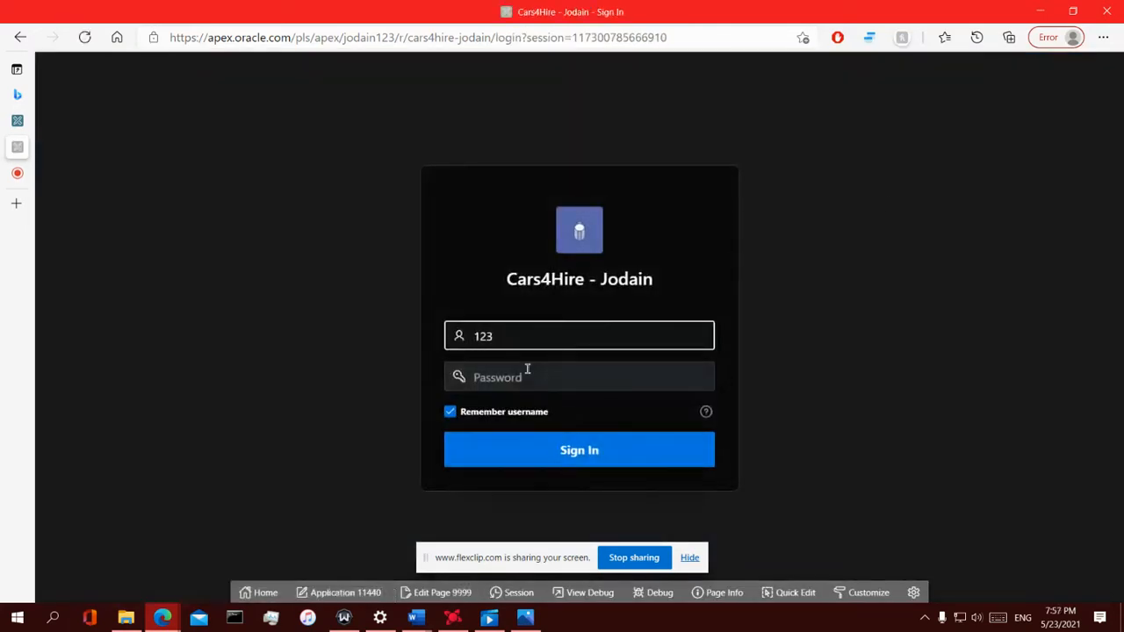
pyautogui.click(527, 369)
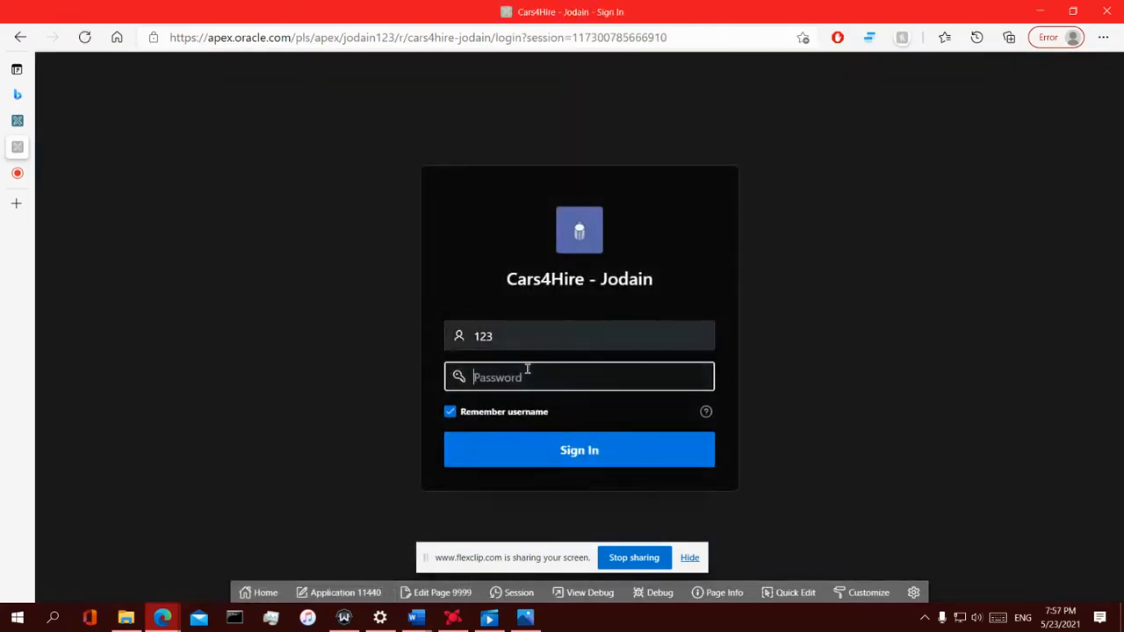
pyautogui.write('1')
pyautogui.click(553, 452)
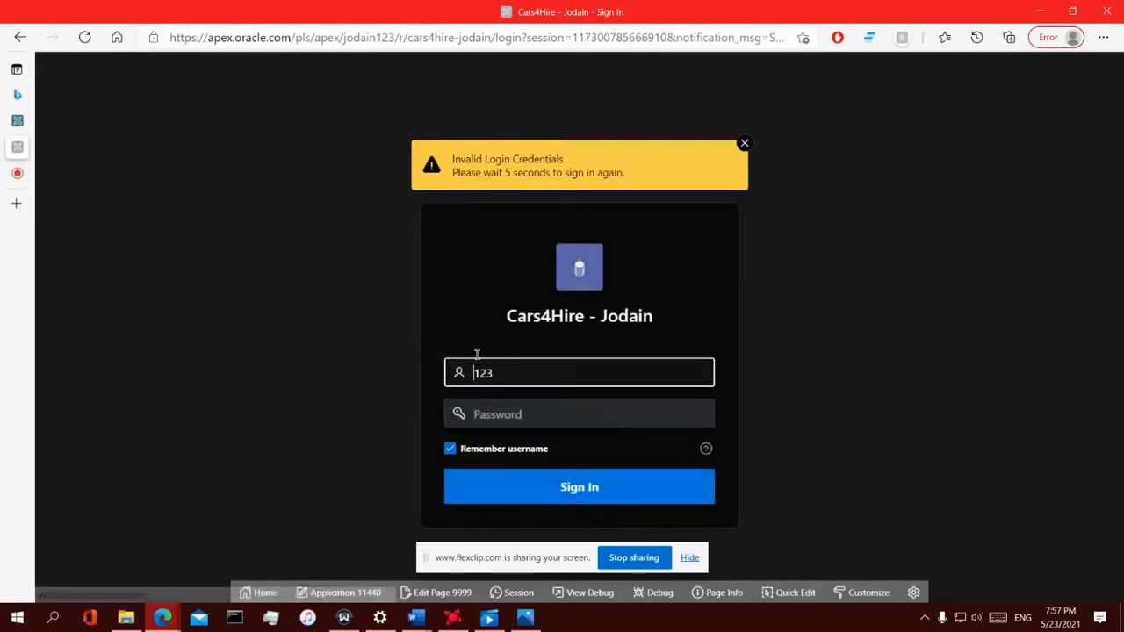
pyautogui.moveTo(455, 176); pyautogui.dragTo(602, 200)
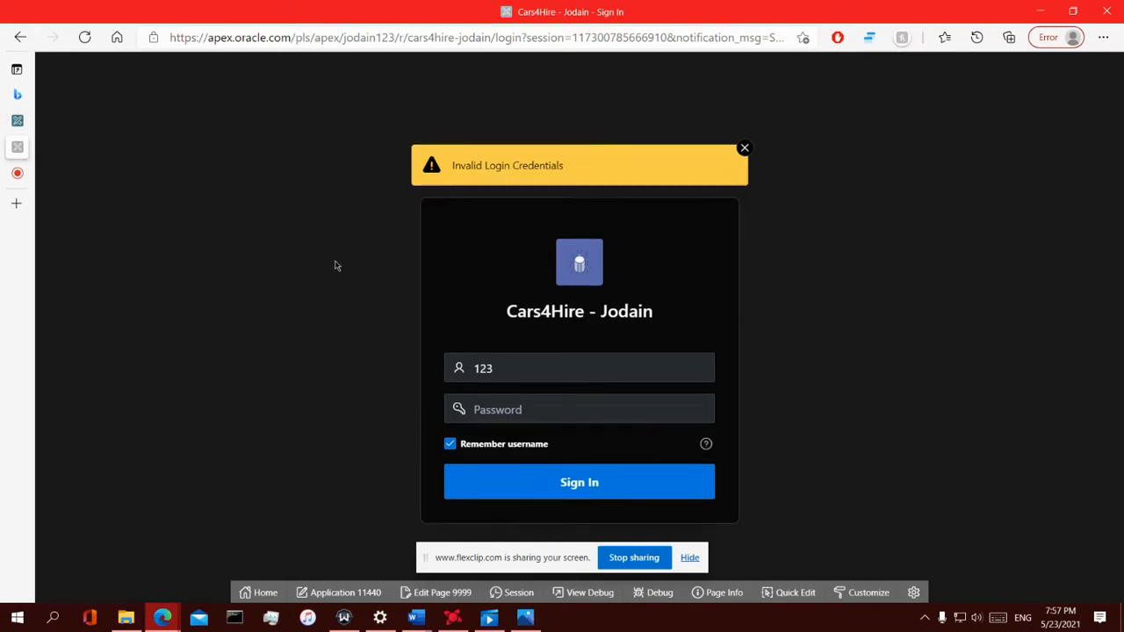
# Return to the workspace Manage Users tab and go to the App Builder home
pyautogui.moveTo(11, 137)
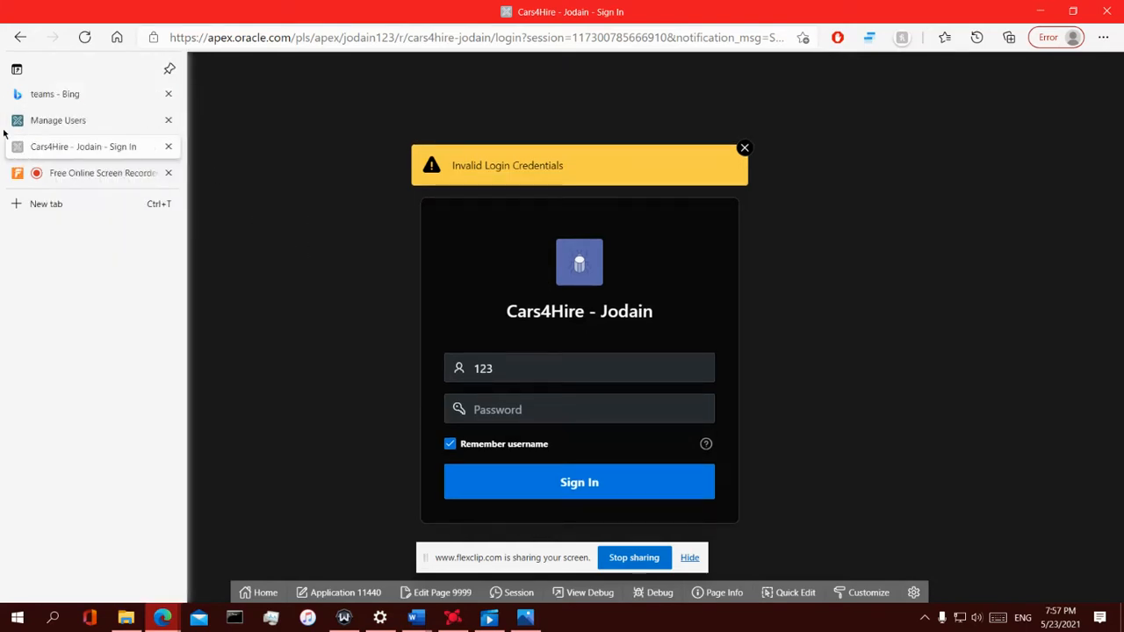
pyautogui.click(74, 125)
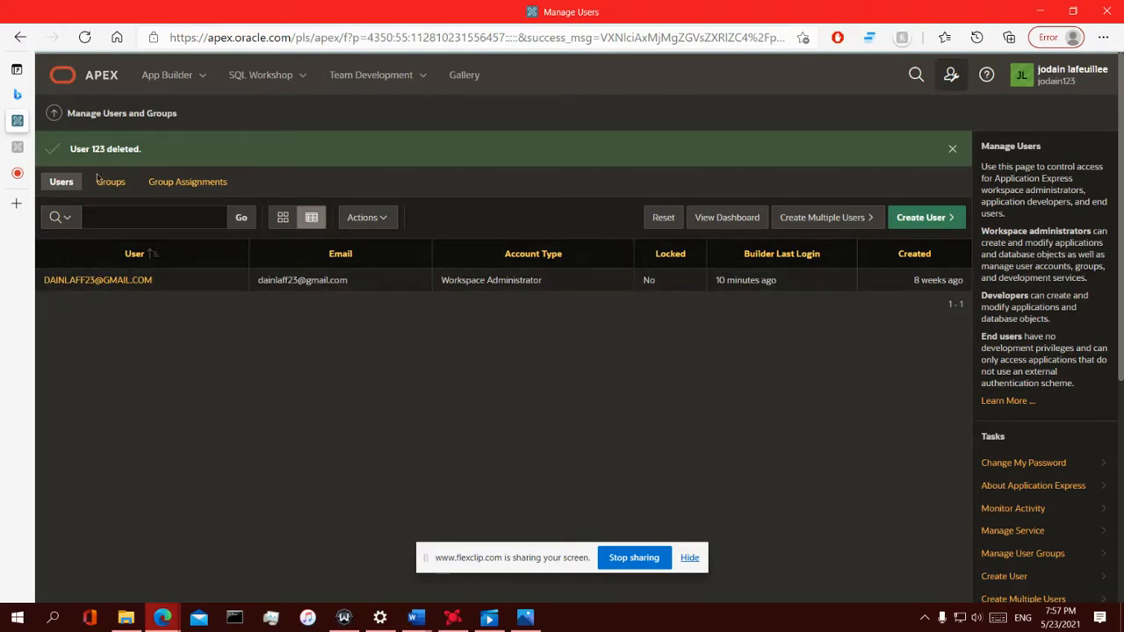
pyautogui.click(154, 76)
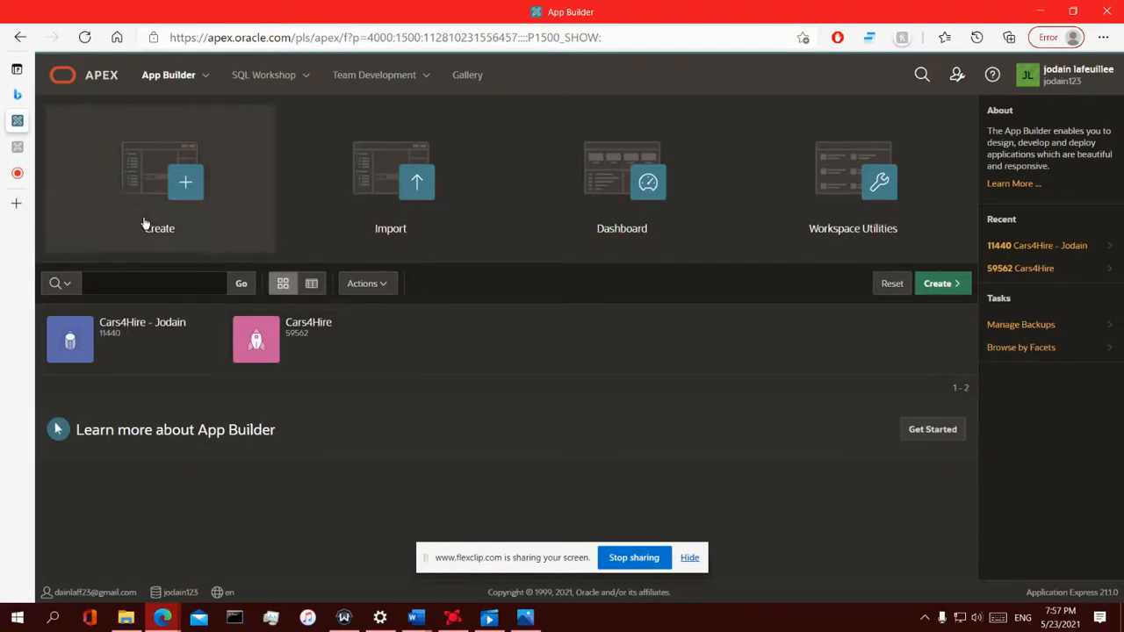
pyautogui.moveTo(21, 175)
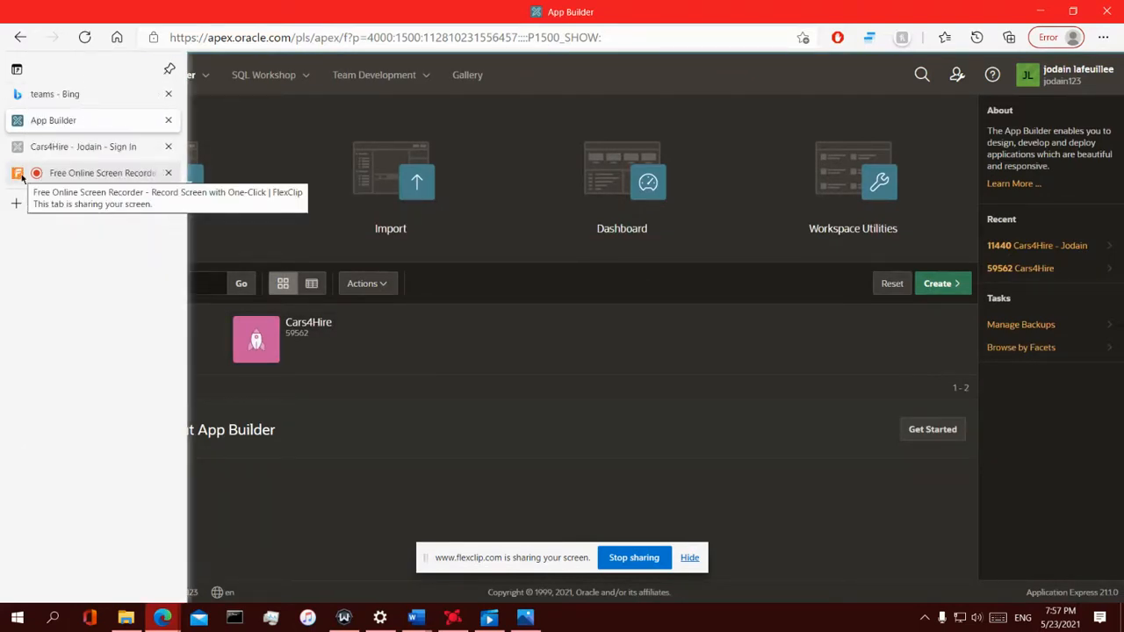
pyautogui.click(79, 176)
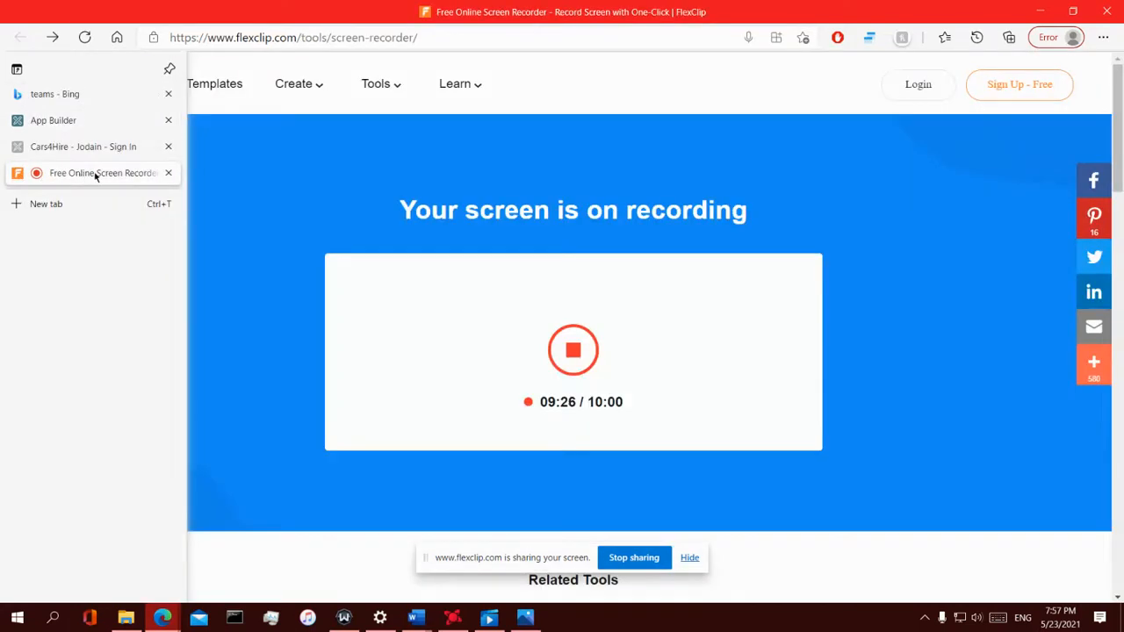
pyautogui.click(90, 149)
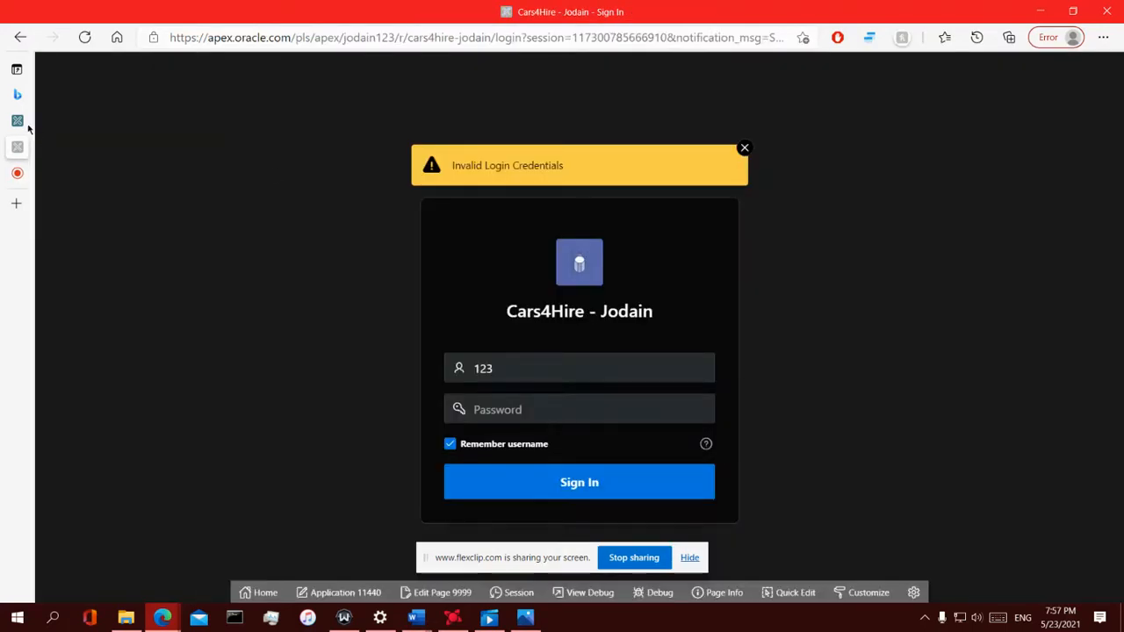
pyautogui.click(19, 122)
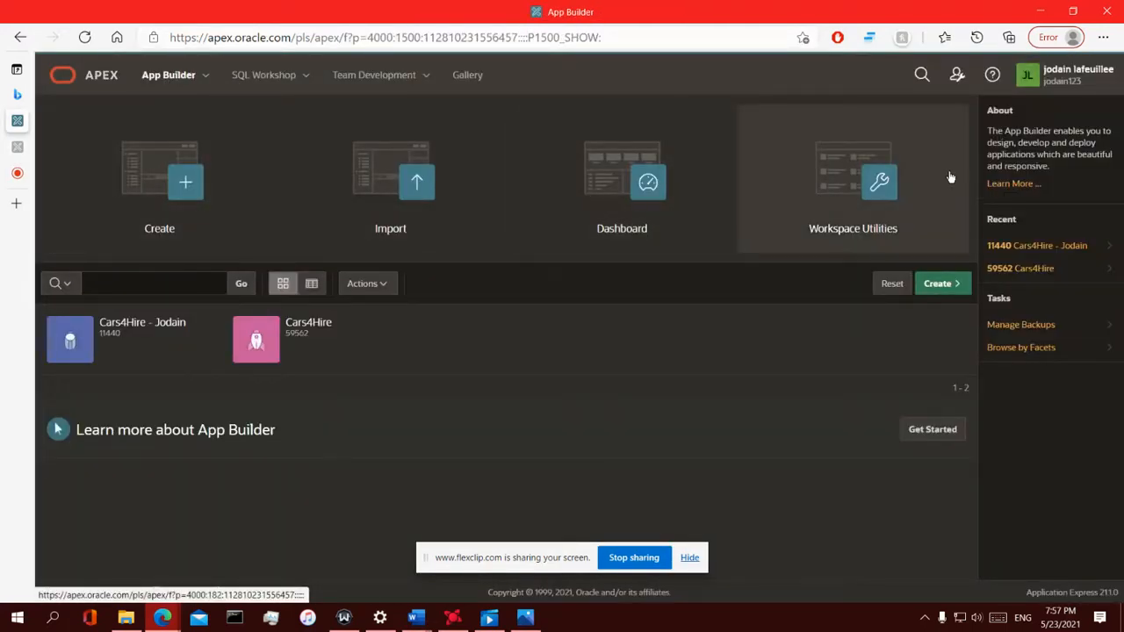
# Open Workspace Administration and its Manage Users and Groups list
pyautogui.click(954, 72)
pyautogui.click(1001, 108)
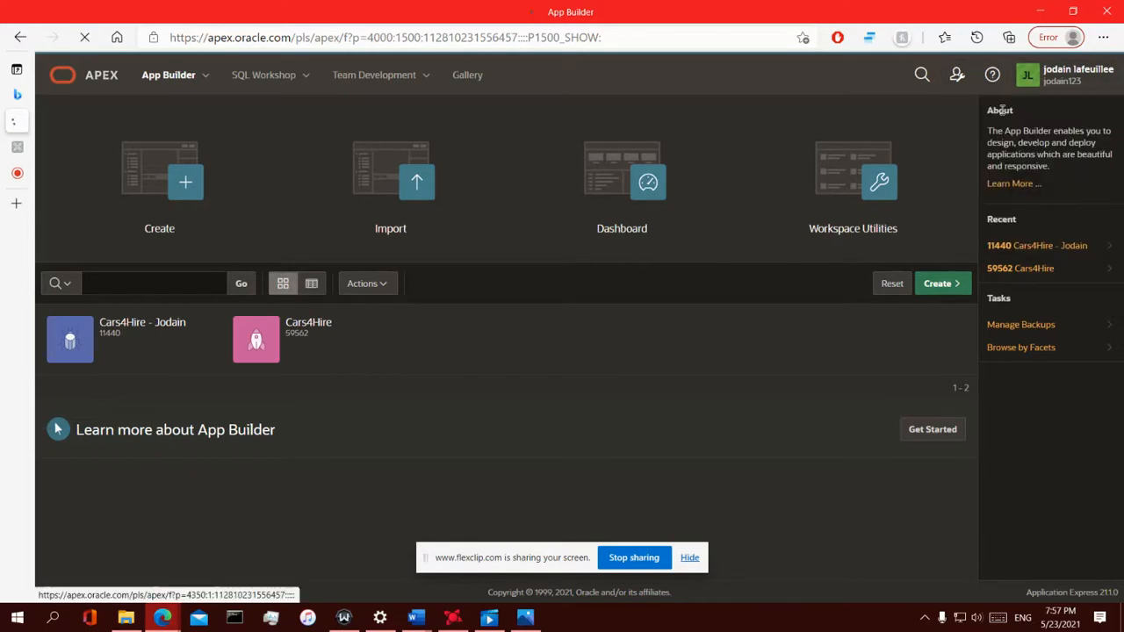
pyautogui.scroll(-2, 274, 325)
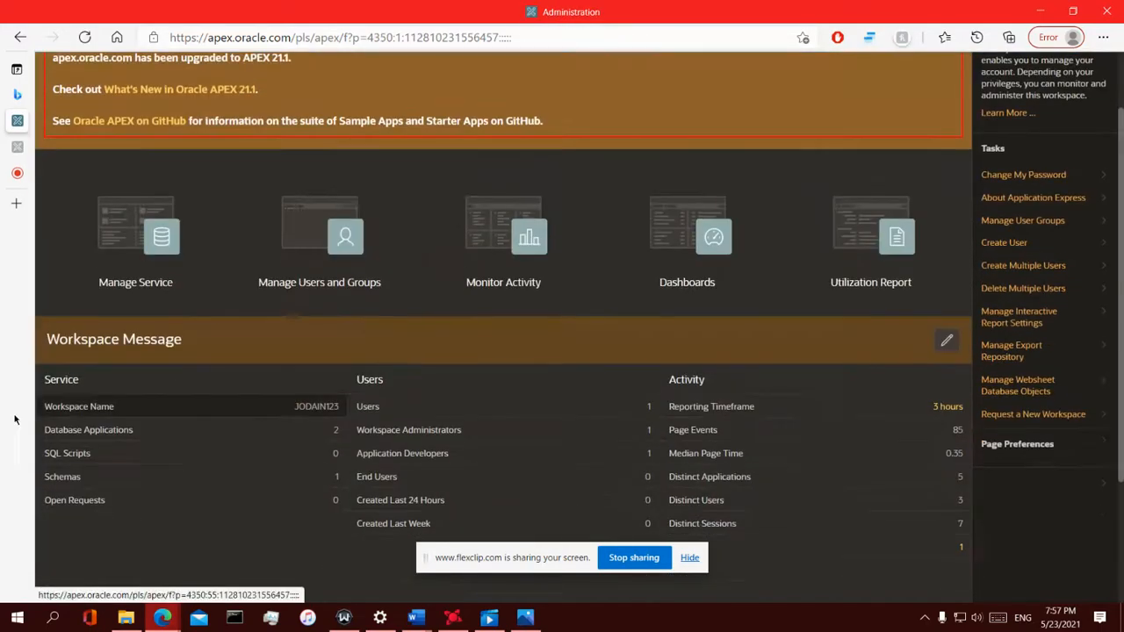
pyautogui.click(284, 254)
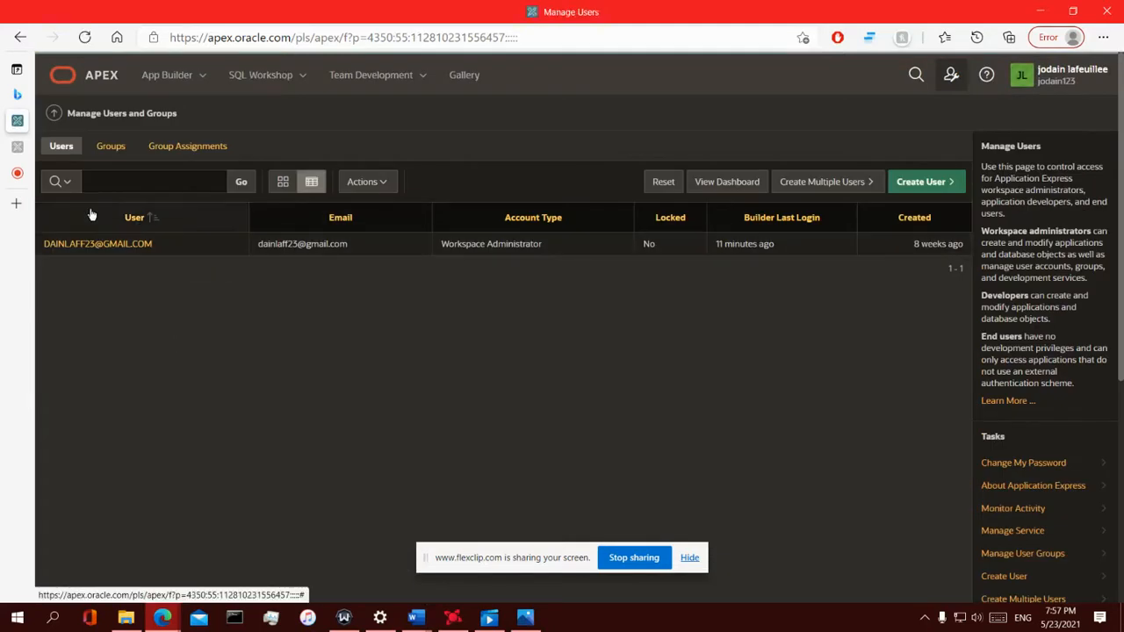